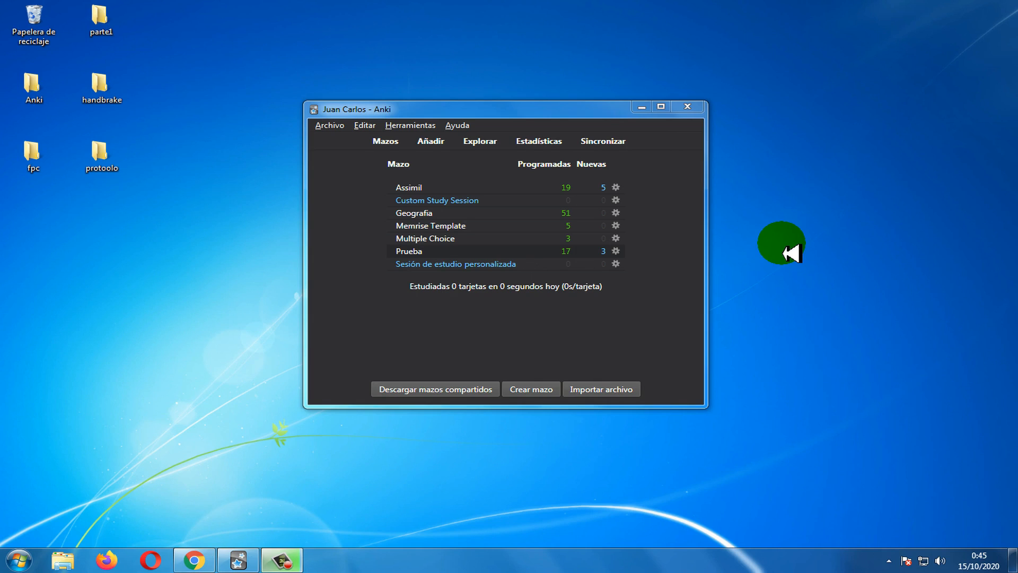
left_click_drag(483, 114, 524, 128)
left_click(406, 139)
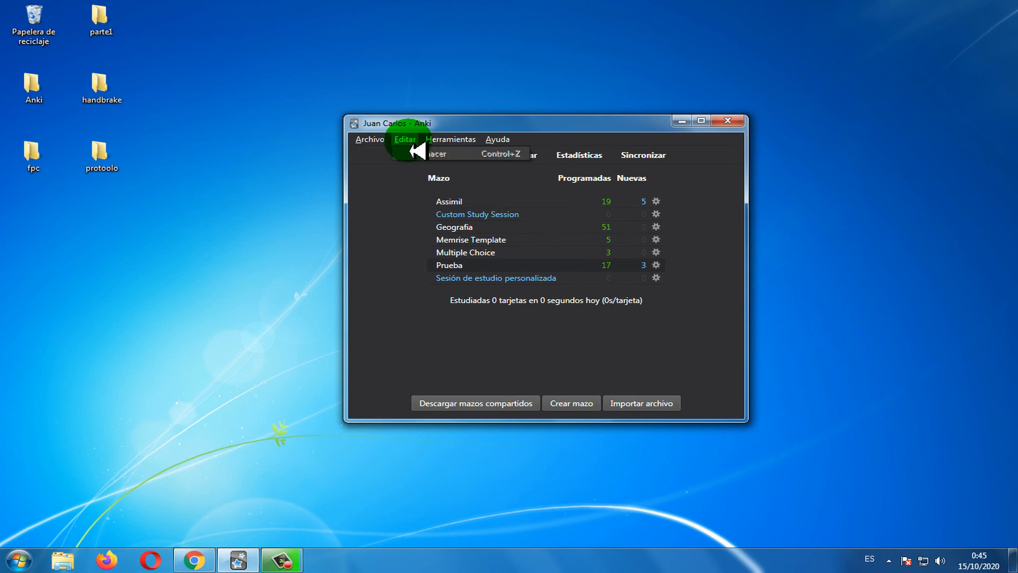
left_click(565, 123)
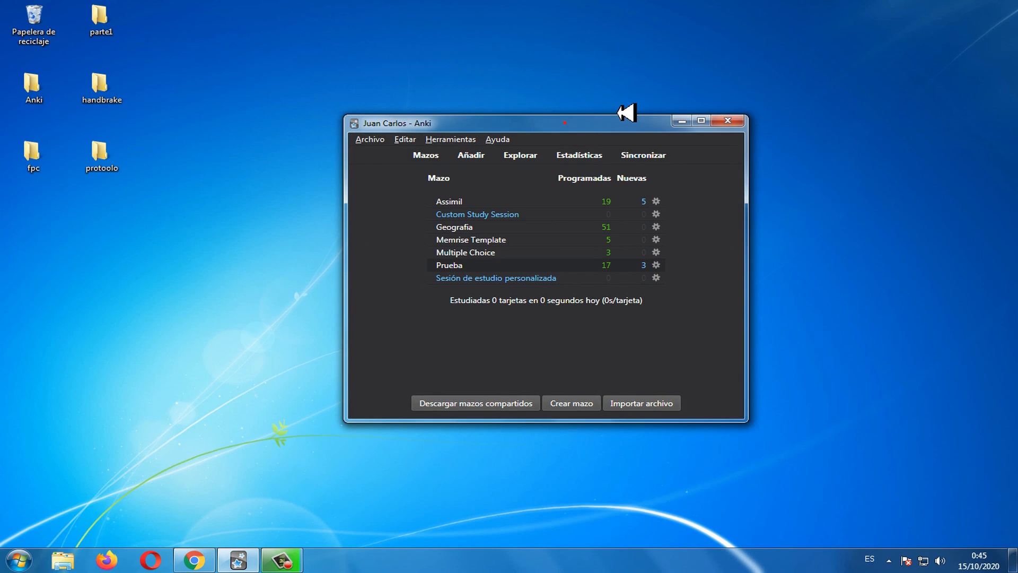
left_click_drag(595, 130, 630, 113)
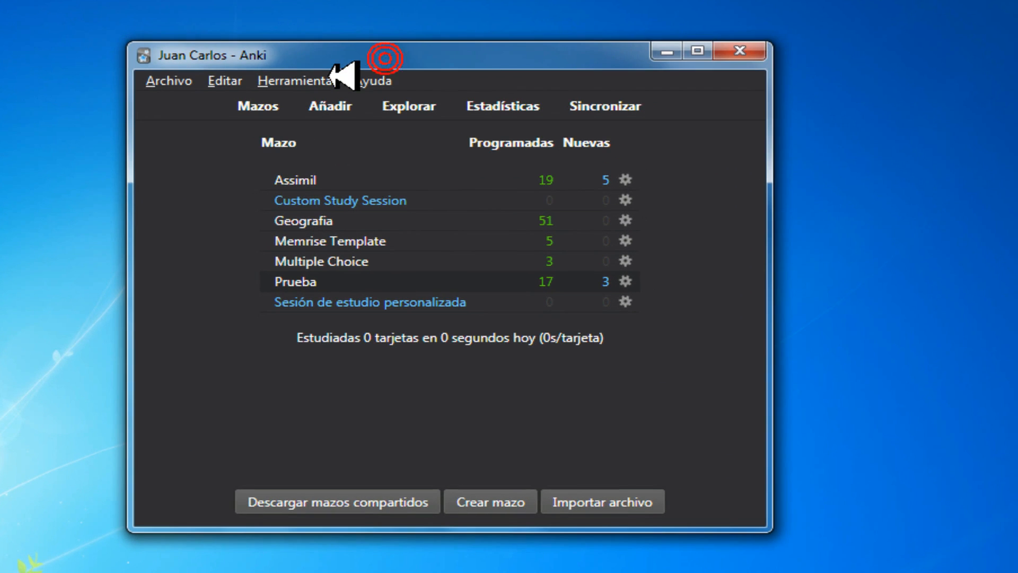
Switch to the profile manager and add a new profile named "Otra persona".
left_click(170, 82)
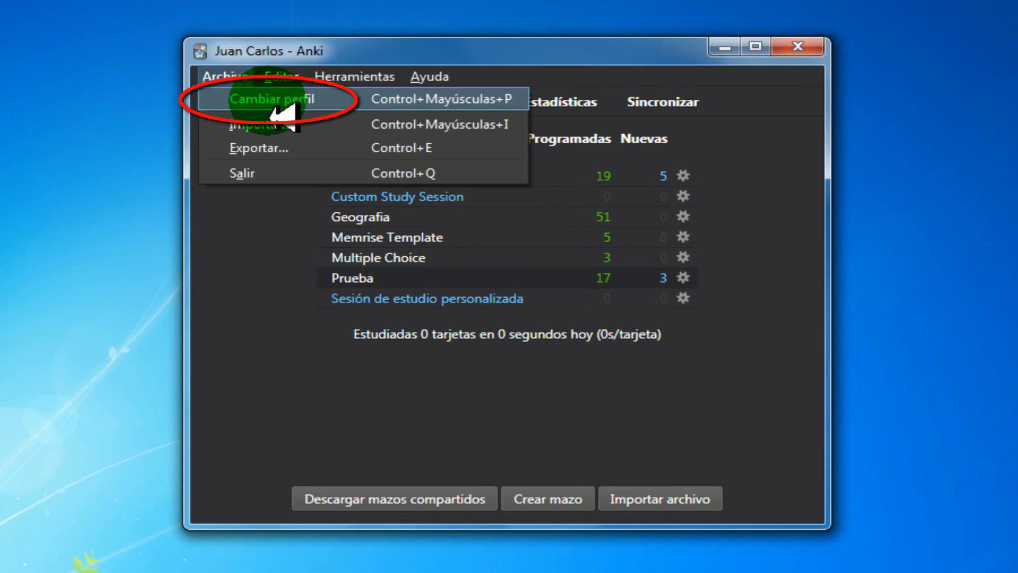
left_click(303, 114)
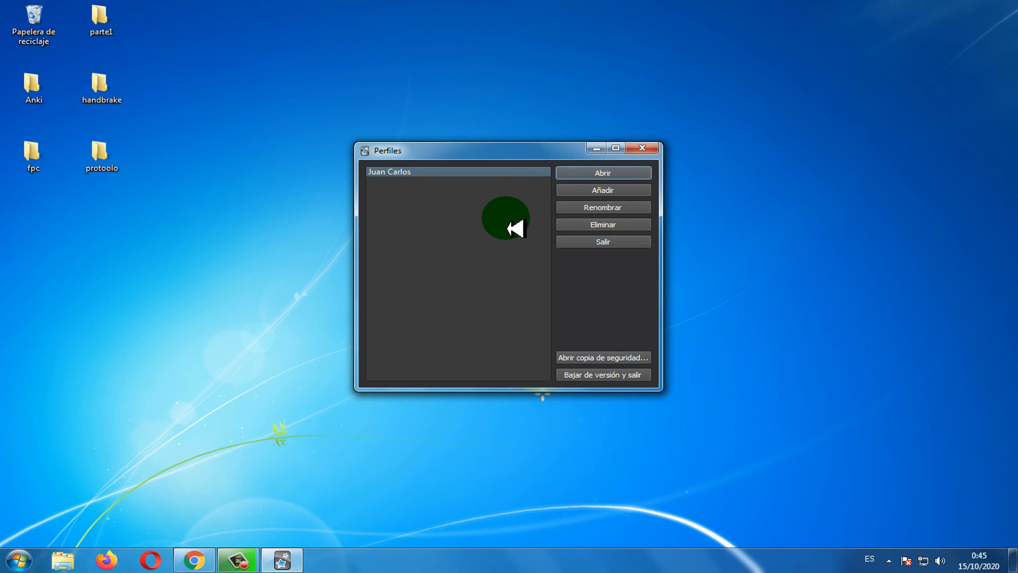
left_click(592, 189)
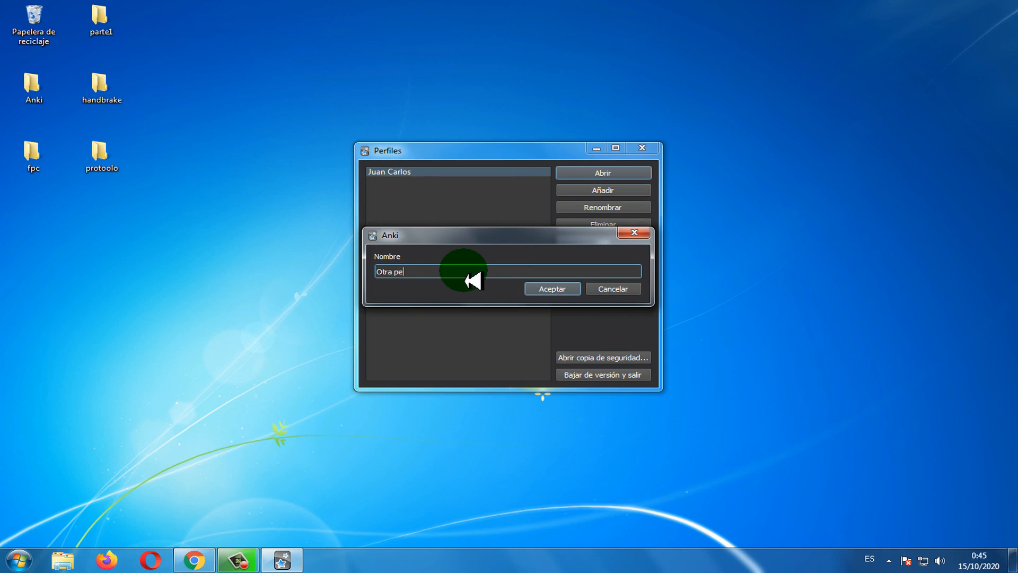
left_click(552, 289)
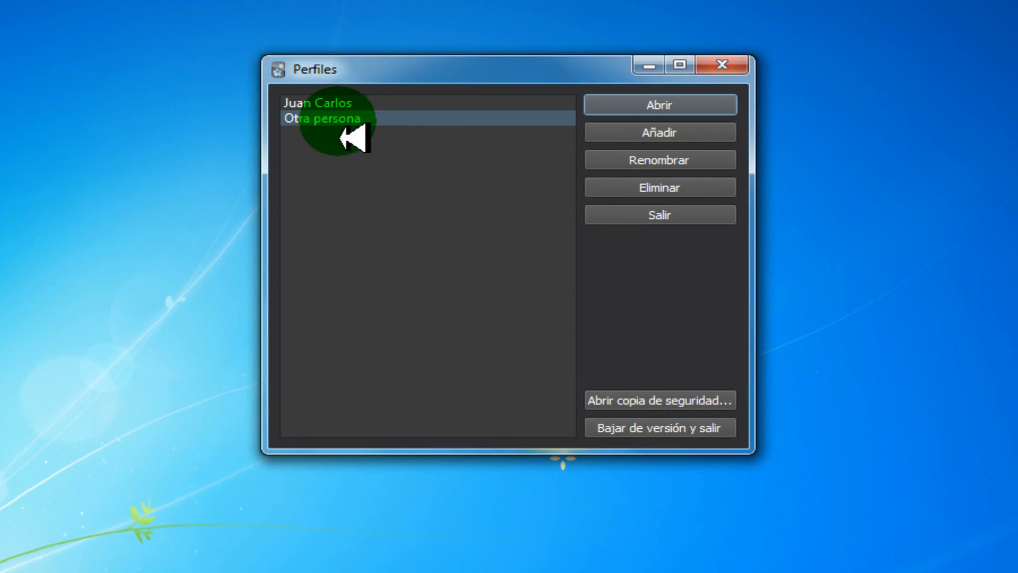
Exit the program from the profile manager and launch Anki again.
left_click(678, 214)
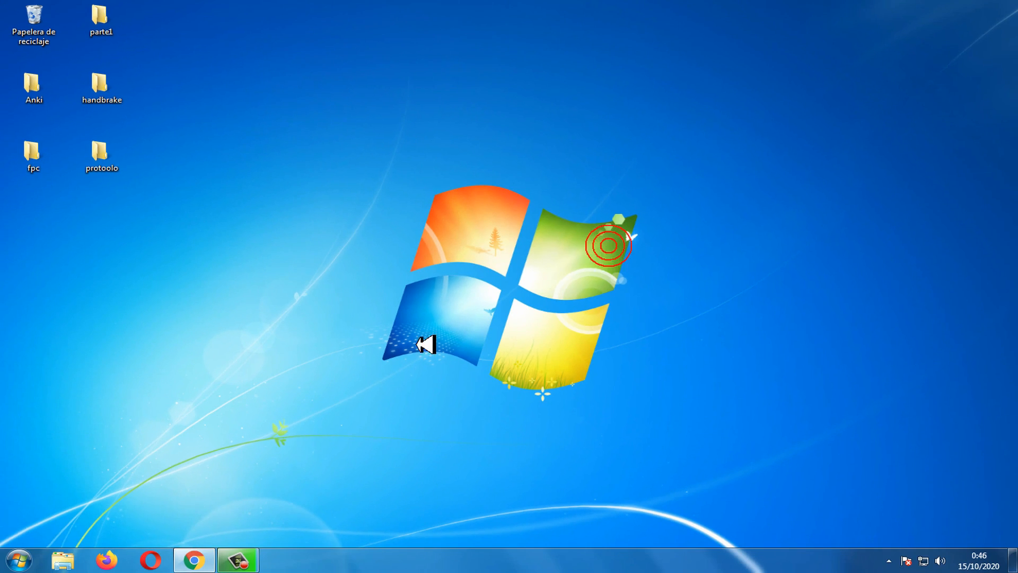
left_click(20, 560)
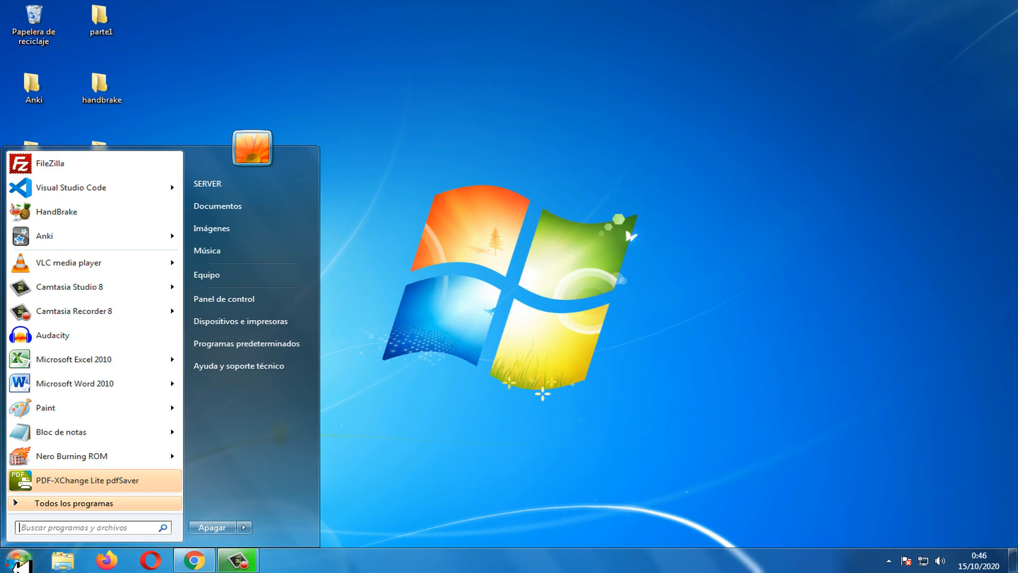
left_click(53, 236)
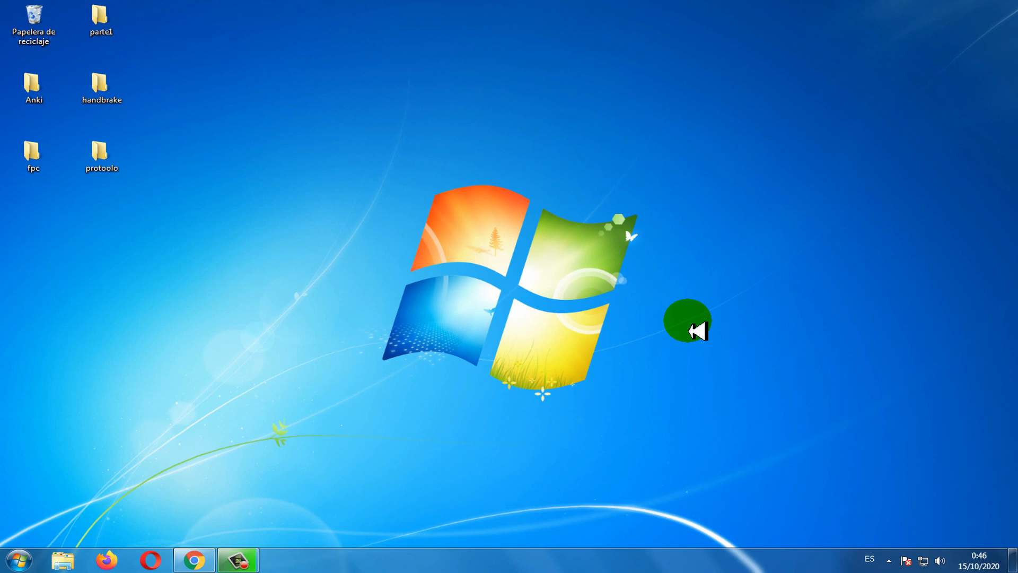
Open the "Otra persona" profile from the list of profiles.
left_click(410, 182)
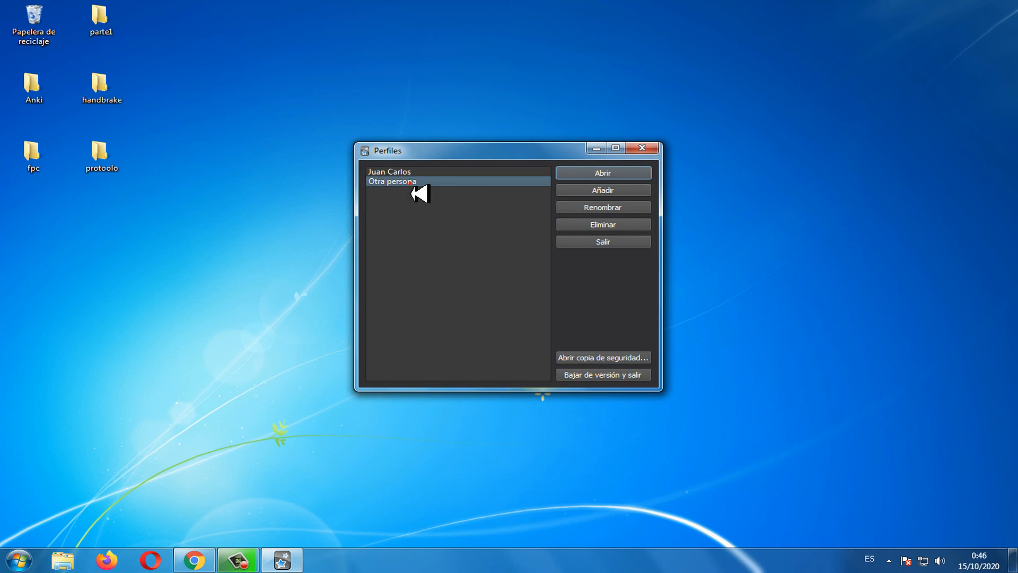
left_click(413, 173)
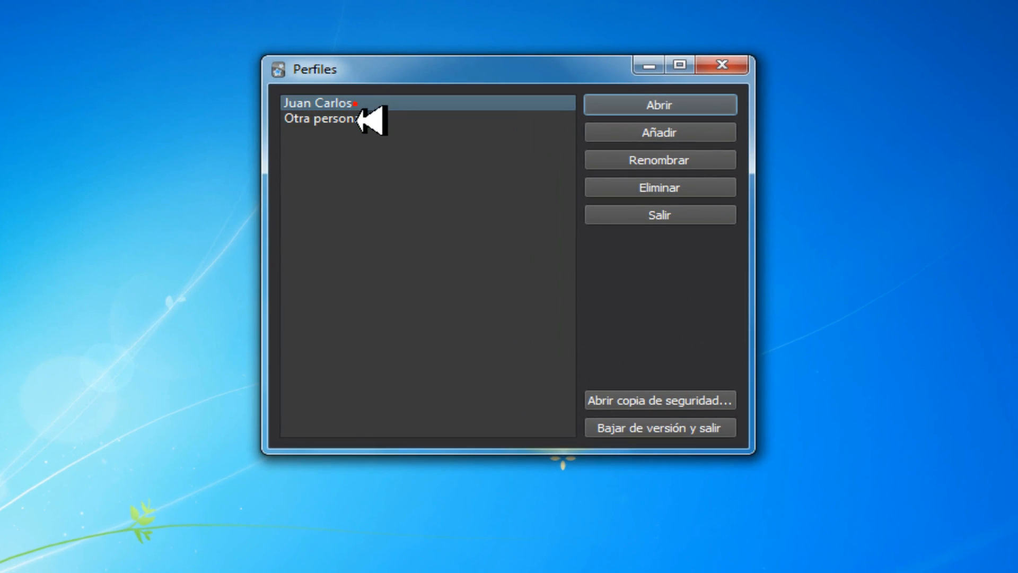
left_click(360, 119)
left_click(661, 105)
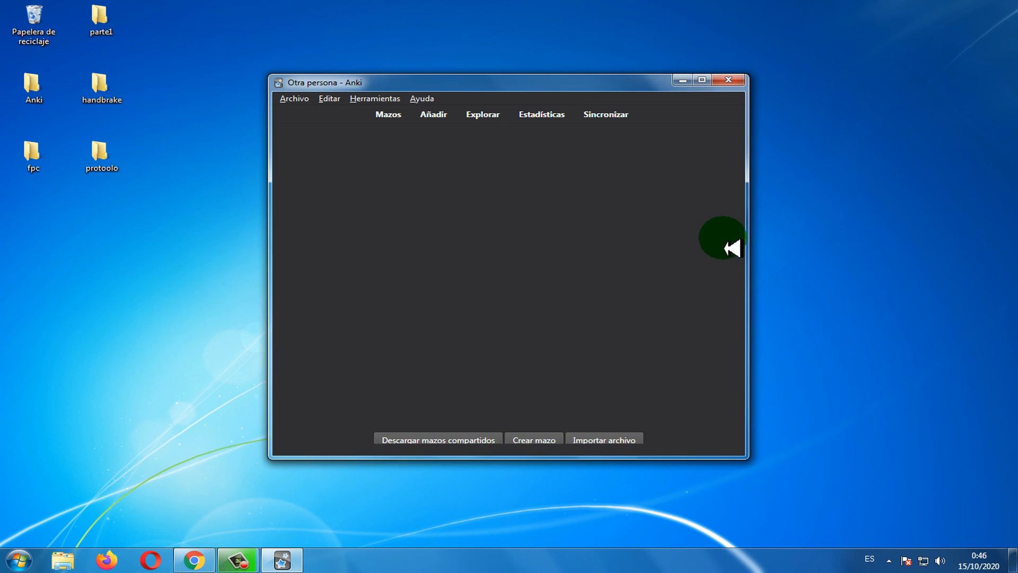
Return to the profile manager and rename the "Otra persona" profile to the person's short name.
left_click_drag(506, 87, 587, 109)
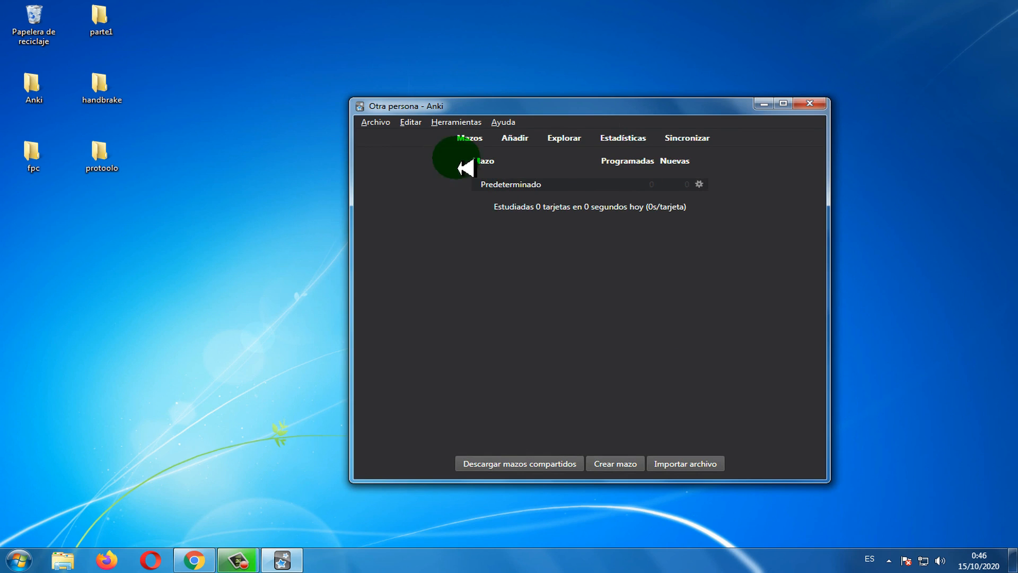
left_click(375, 122)
left_click(390, 132)
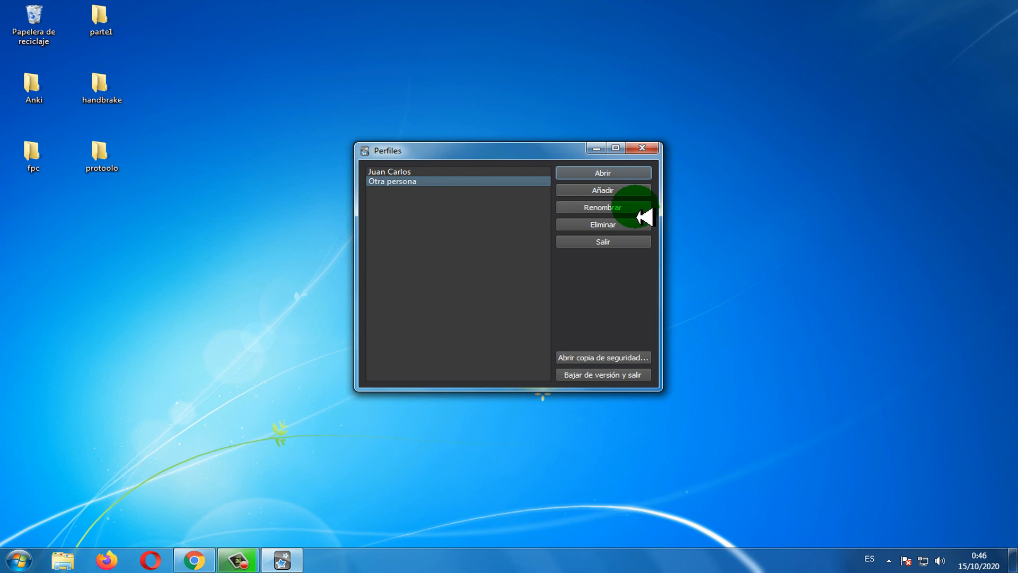
left_click(601, 204)
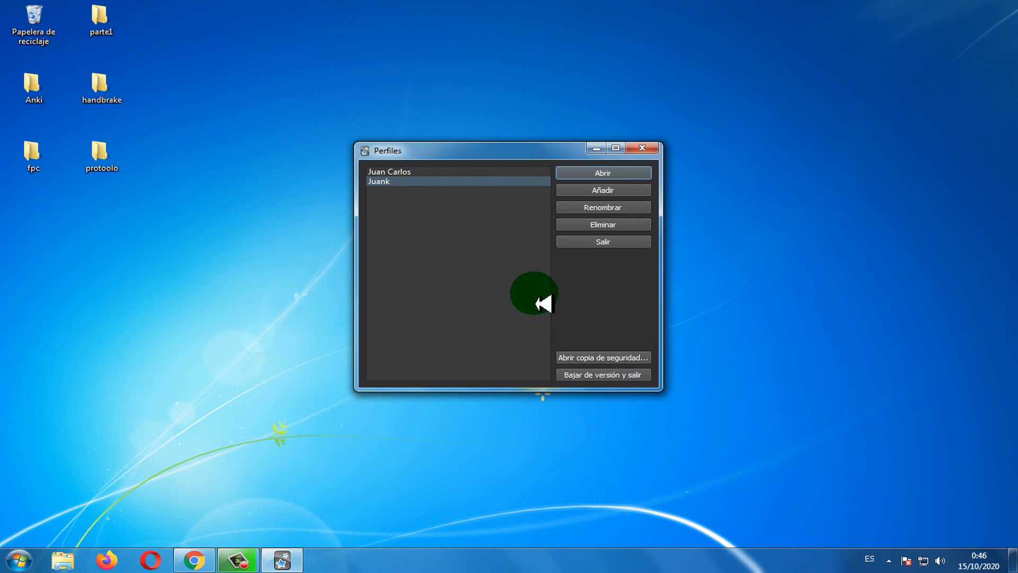
Open the original profile, the first one in the profile list.
mouse_move(509, 154)
left_mouse_down()
mouse_move(570, 132)
mouse_move(518, 159)
left_mouse_up()
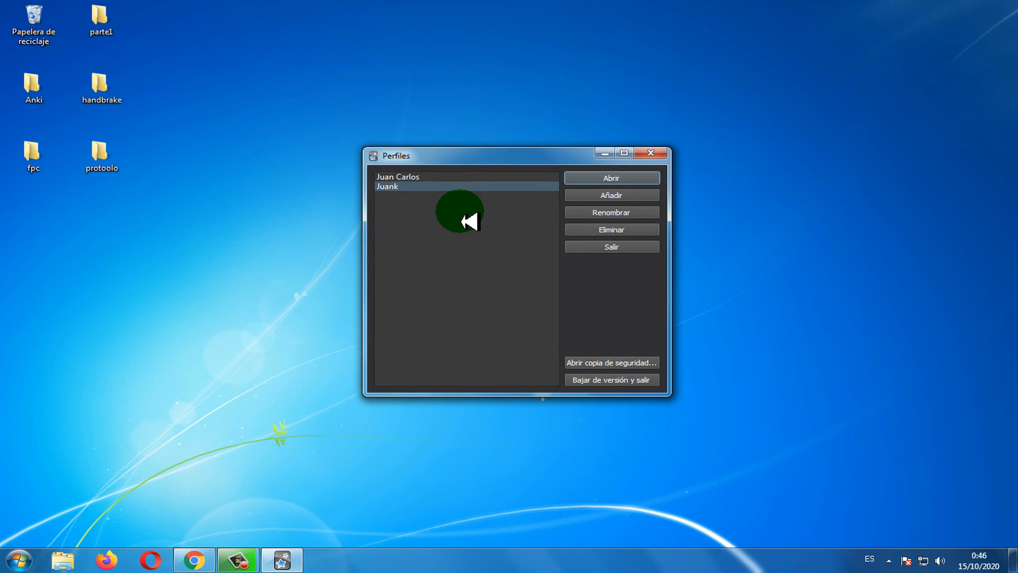
left_click(424, 179)
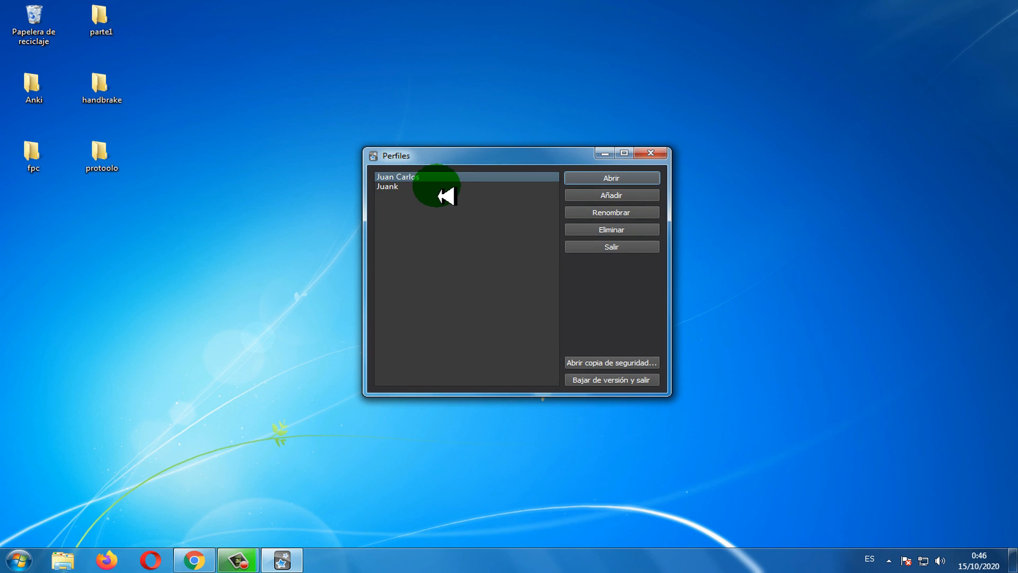
left_click(404, 186)
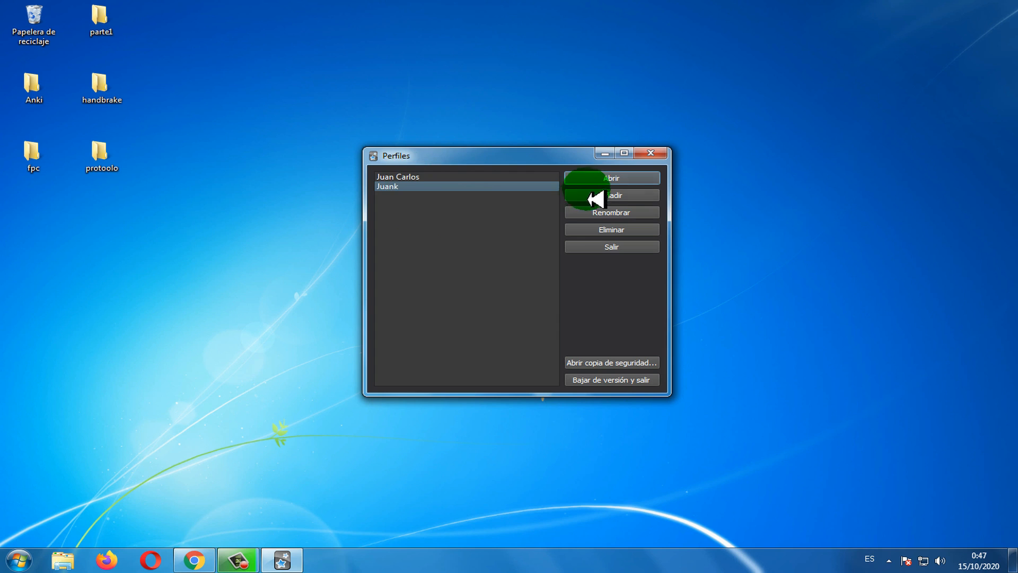
left_click(416, 179)
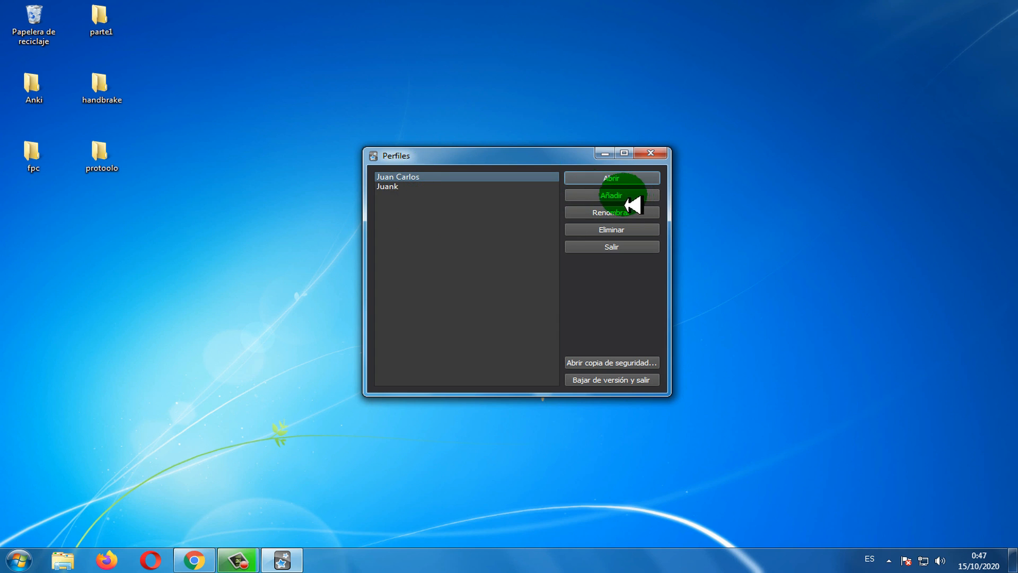
left_click(610, 179)
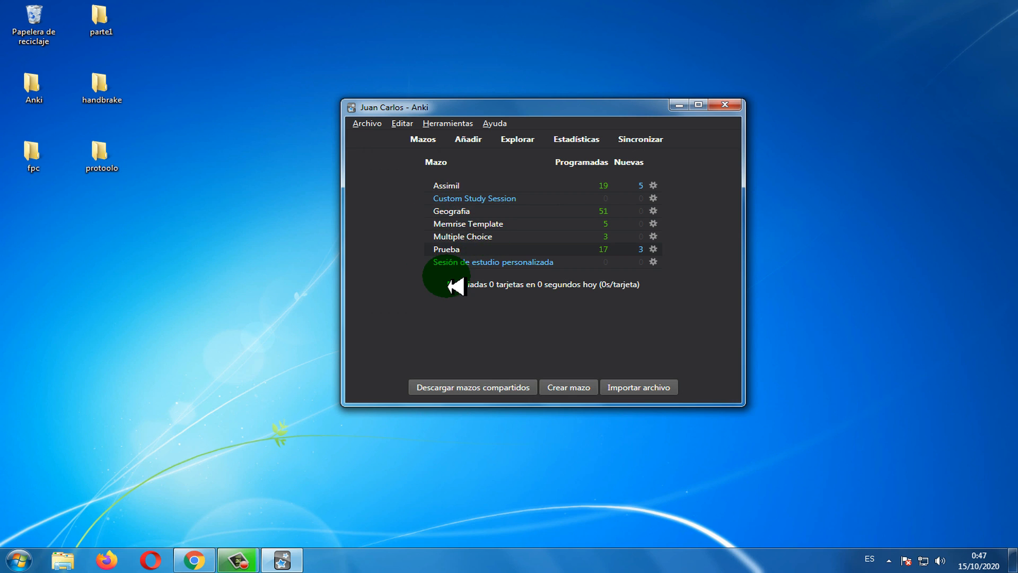
Export the Geografia deck as "Tarjetas en texto plano (*.txt)" with HTML and media references included, saving it on the desktop.
left_click(367, 124)
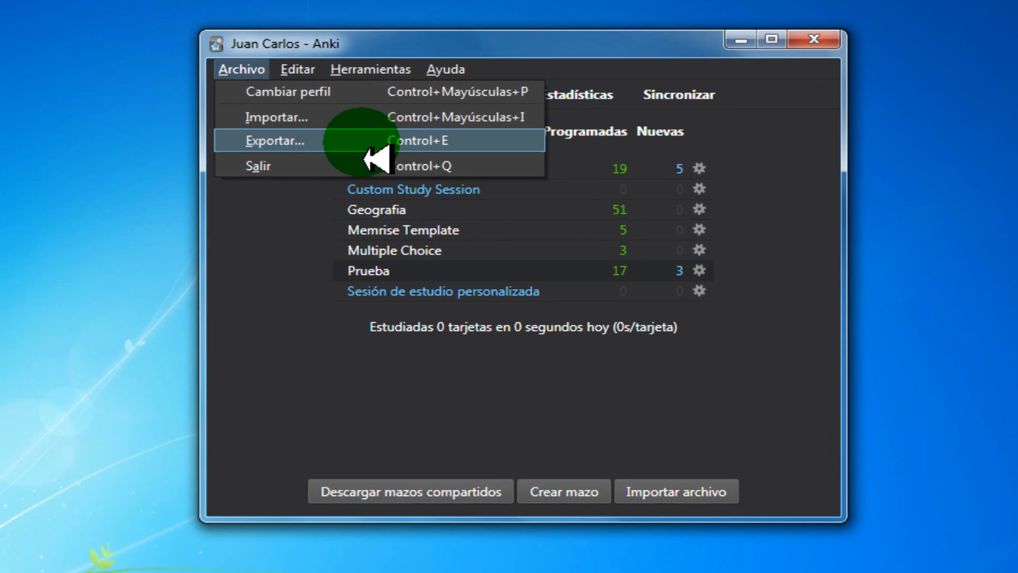
left_click(299, 149)
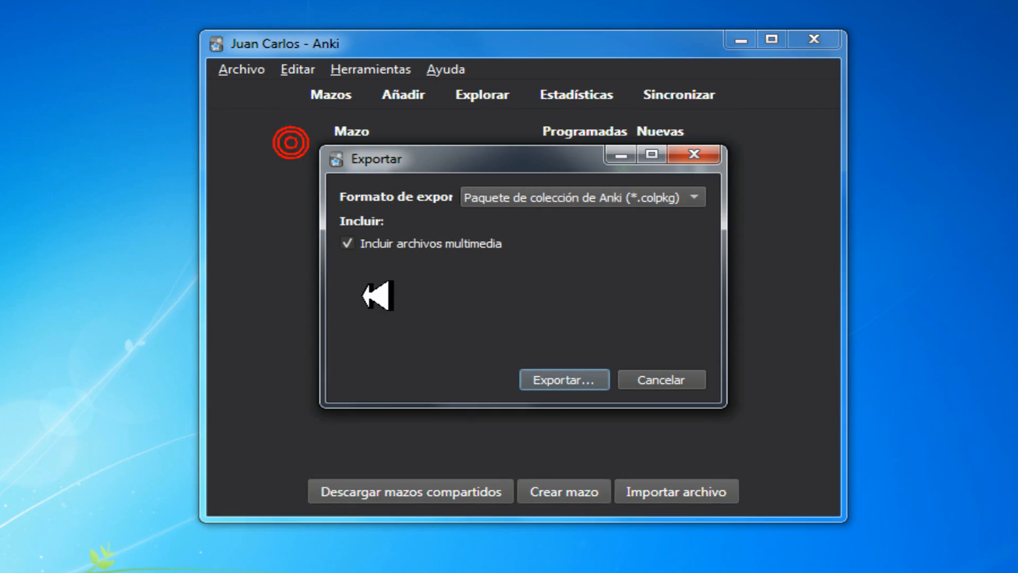
left_click(609, 198)
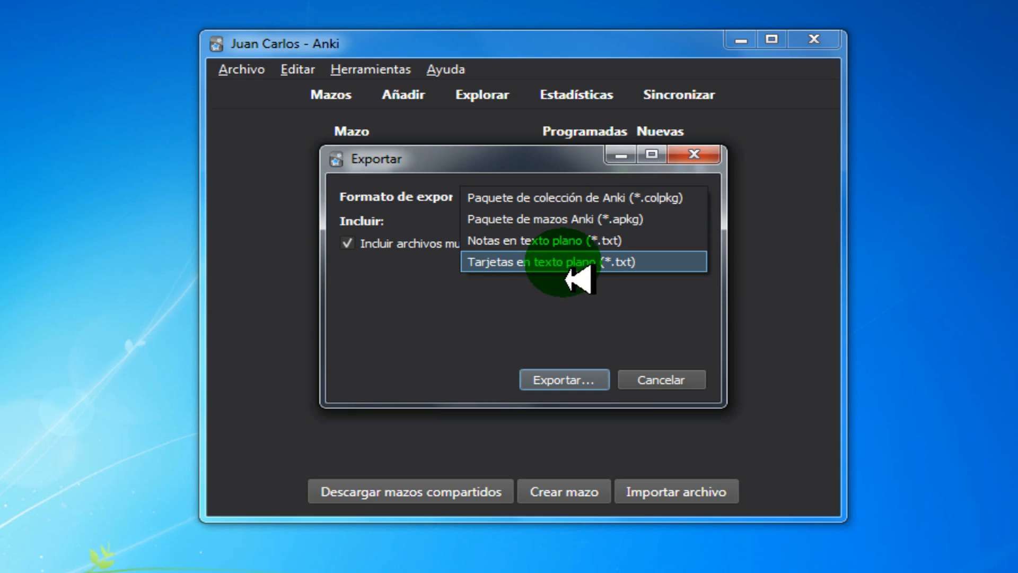
left_click(563, 262)
left_click(581, 225)
left_click(527, 310)
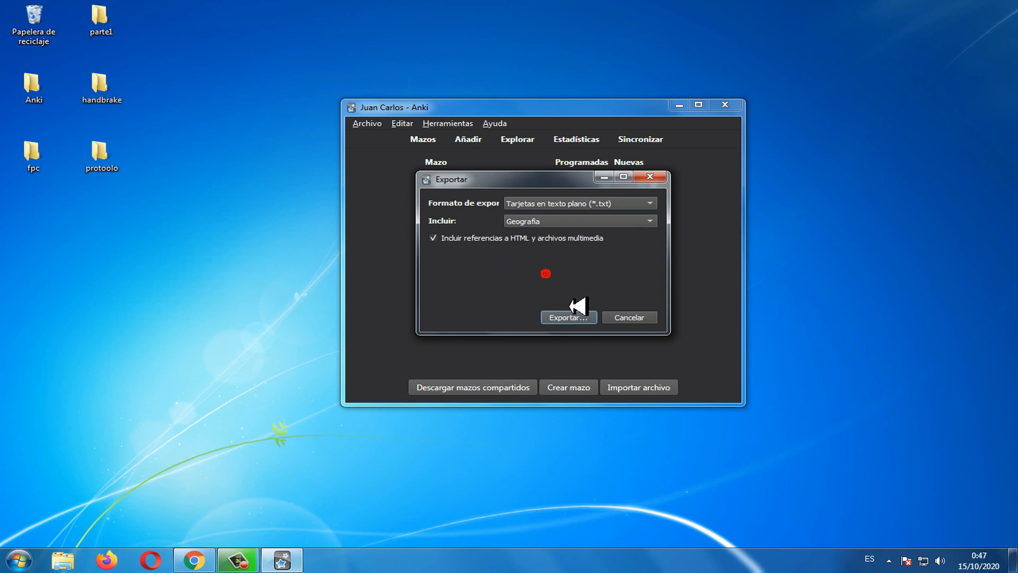
left_click(569, 317)
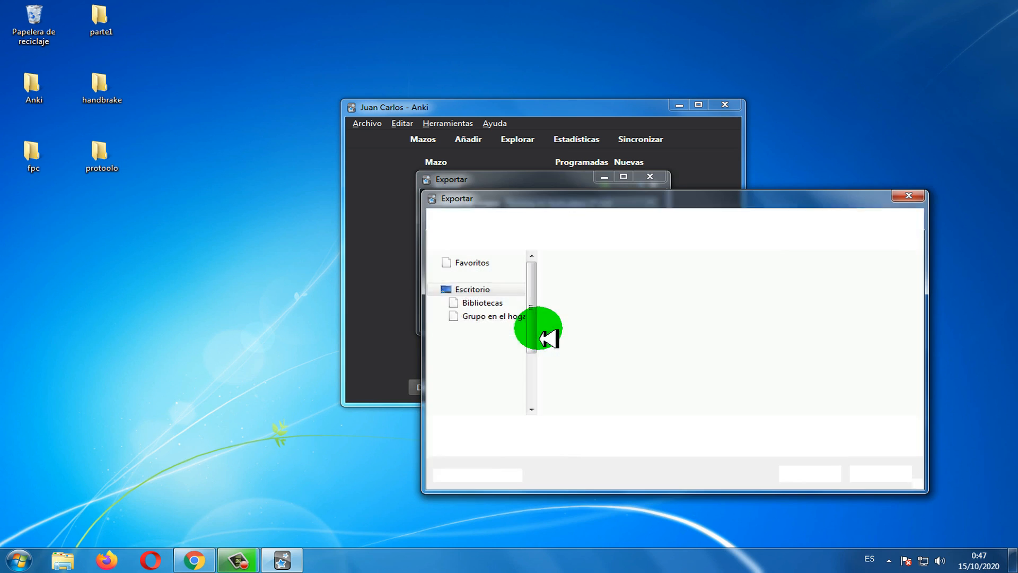
left_click(811, 472)
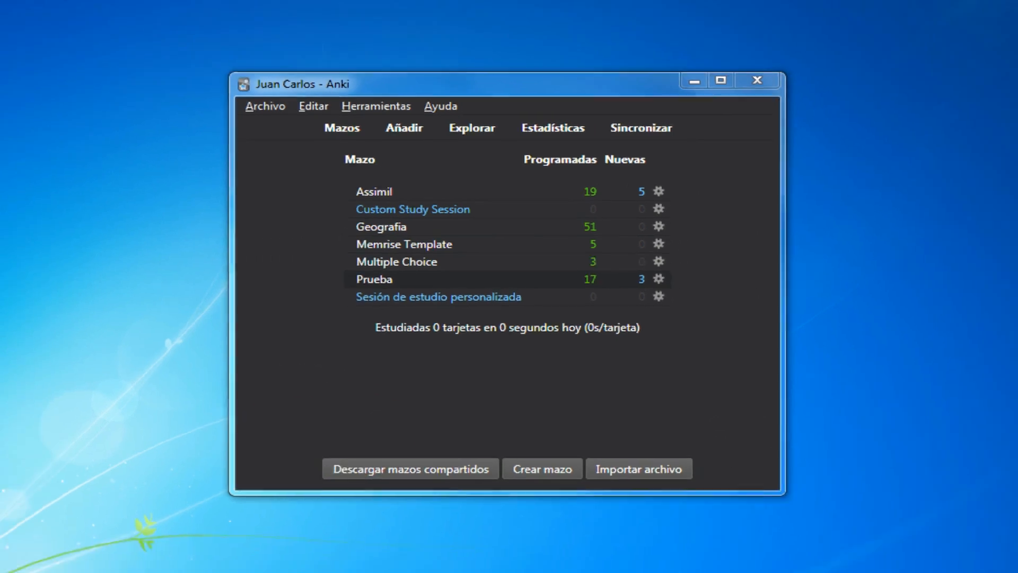
Examine the exported Geografia text file in Notepad and Notepad++, and close it.
double_click(5, 260)
left_click(231, 266)
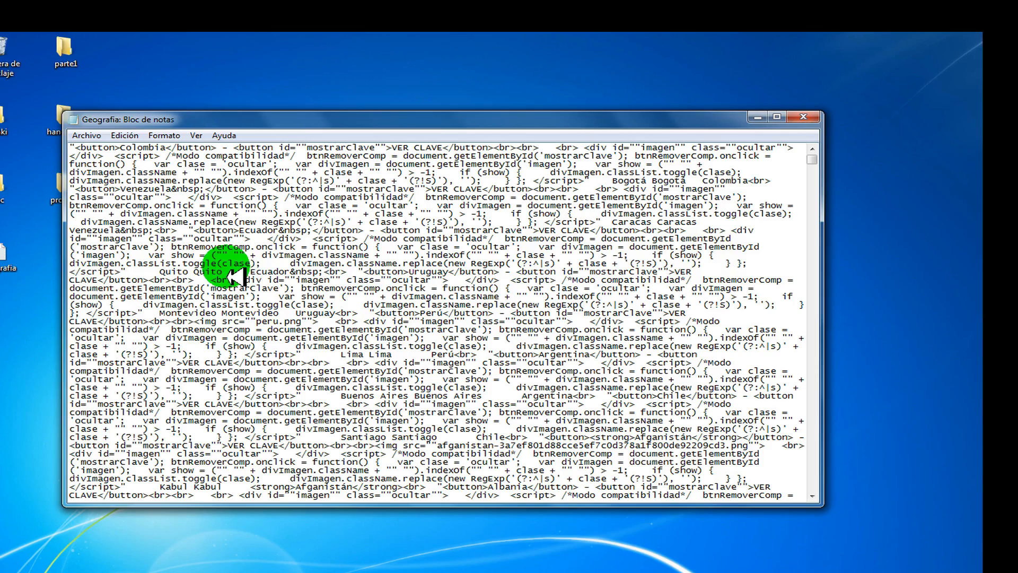
left_click_drag(813, 162, 852, 467)
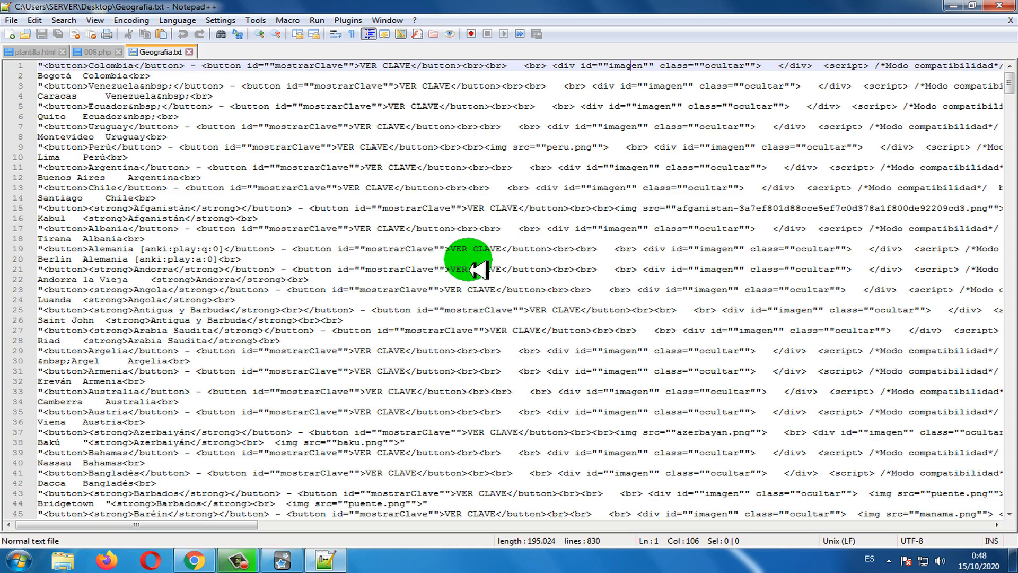
left_click(1000, 12)
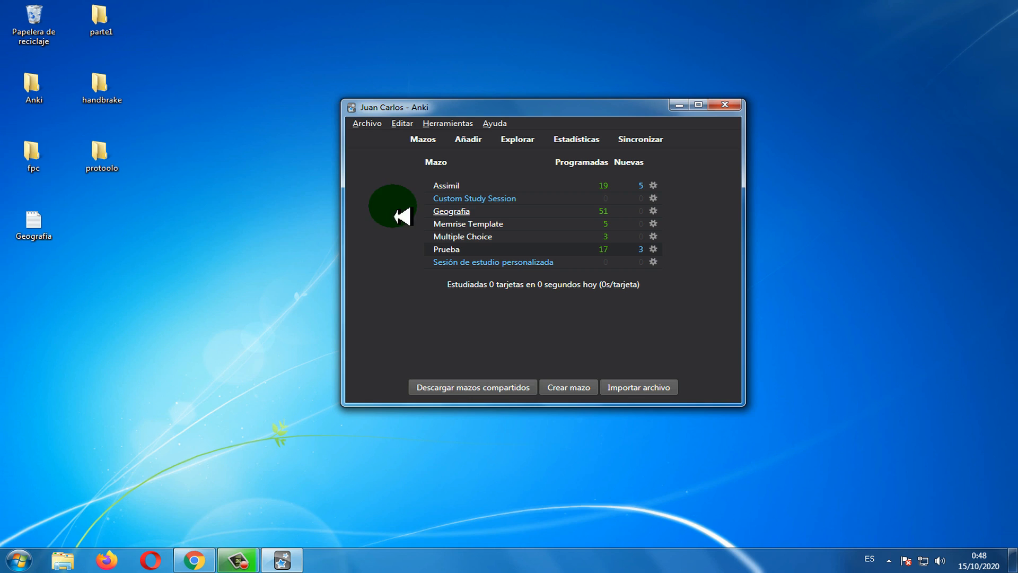
Export the Geografia deck as "Paquete de mazos Anki (*.apkg)" with scheduling information and multimedia files included, saving it on the desktop.
left_click(371, 125)
left_click(388, 166)
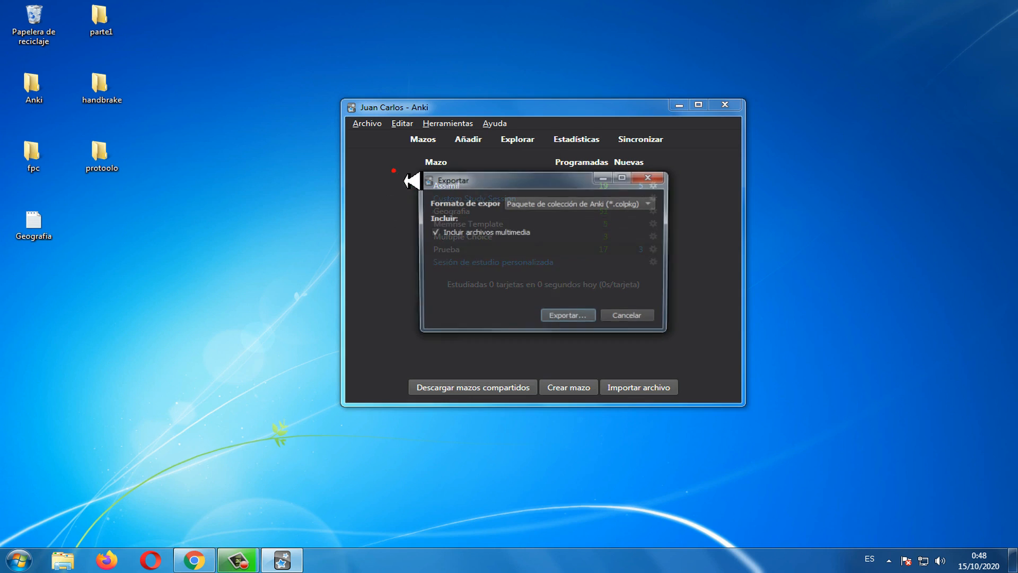
left_click(583, 206)
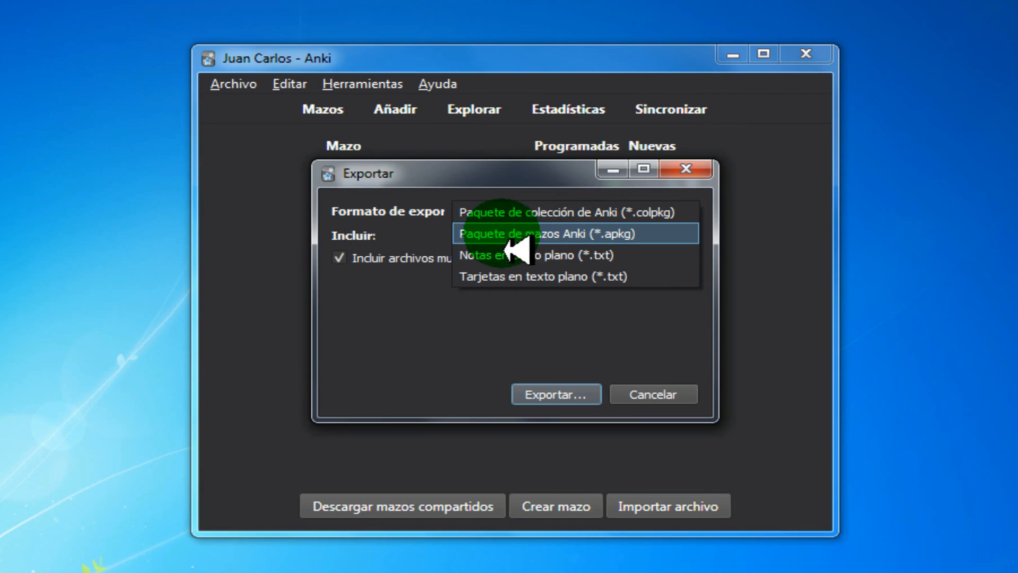
left_click(551, 237)
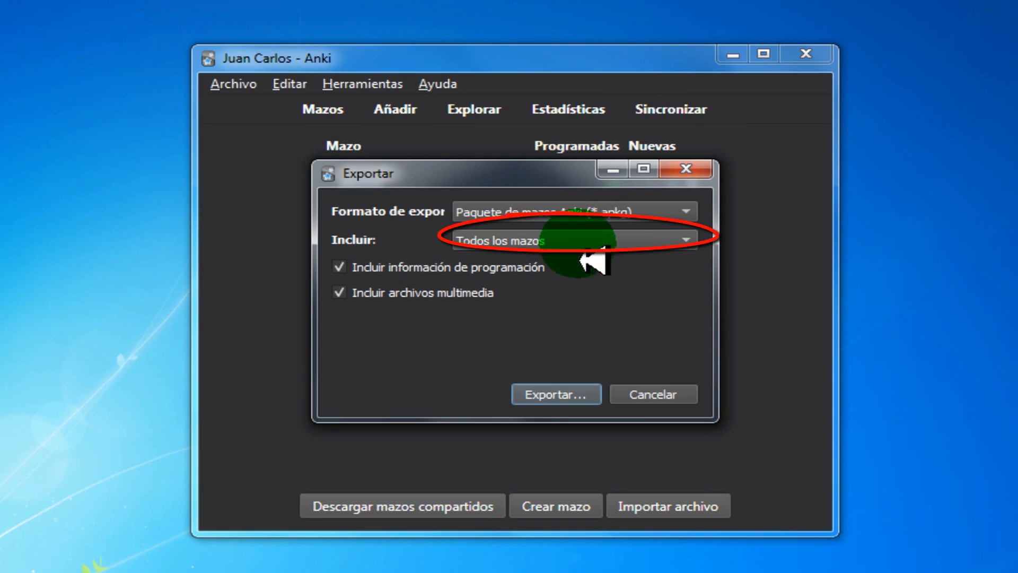
left_click(602, 238)
left_click(541, 326)
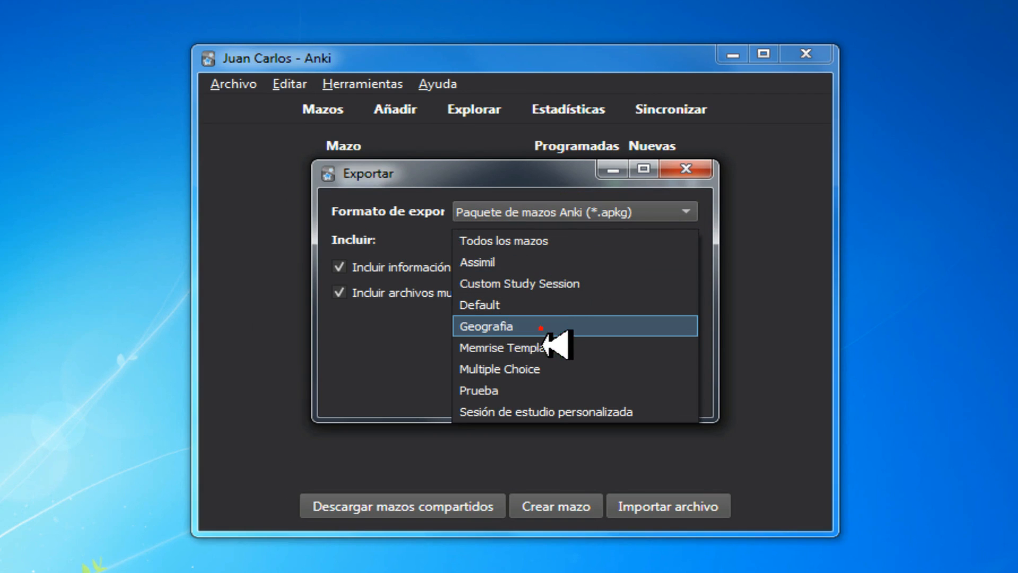
left_click(557, 399)
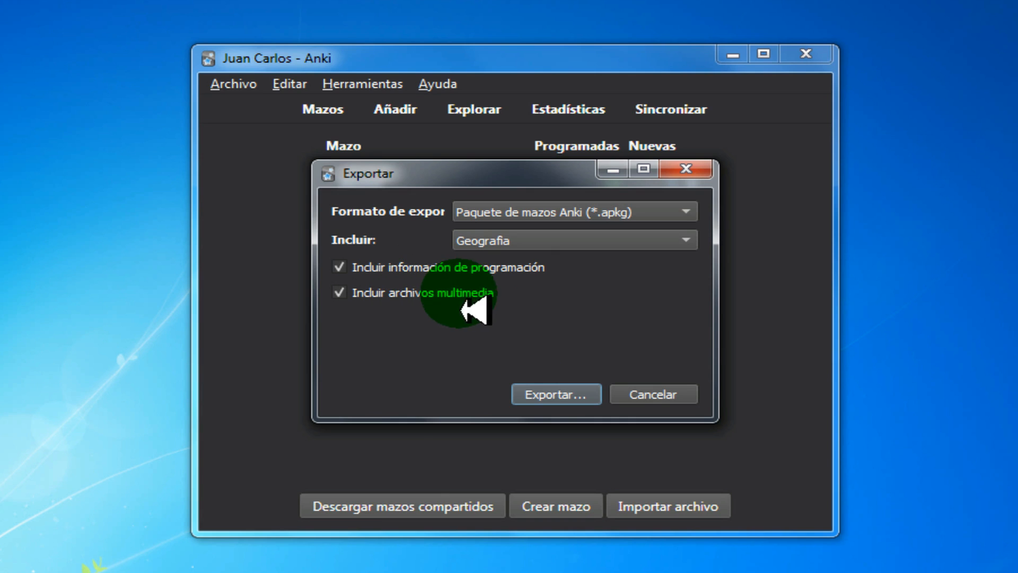
left_click(552, 395)
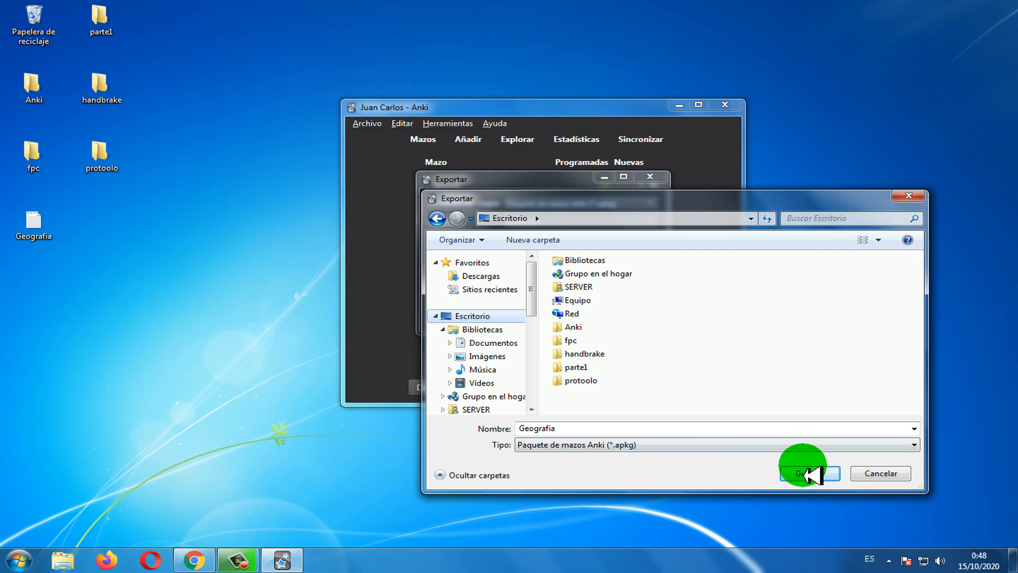
left_click(806, 473)
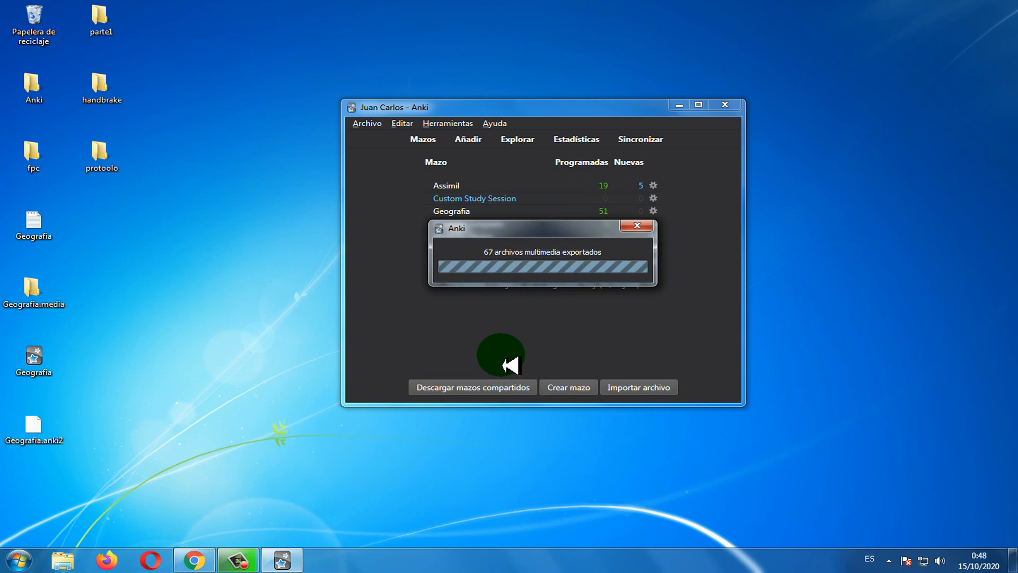
left_click(26, 360)
double_click(39, 356)
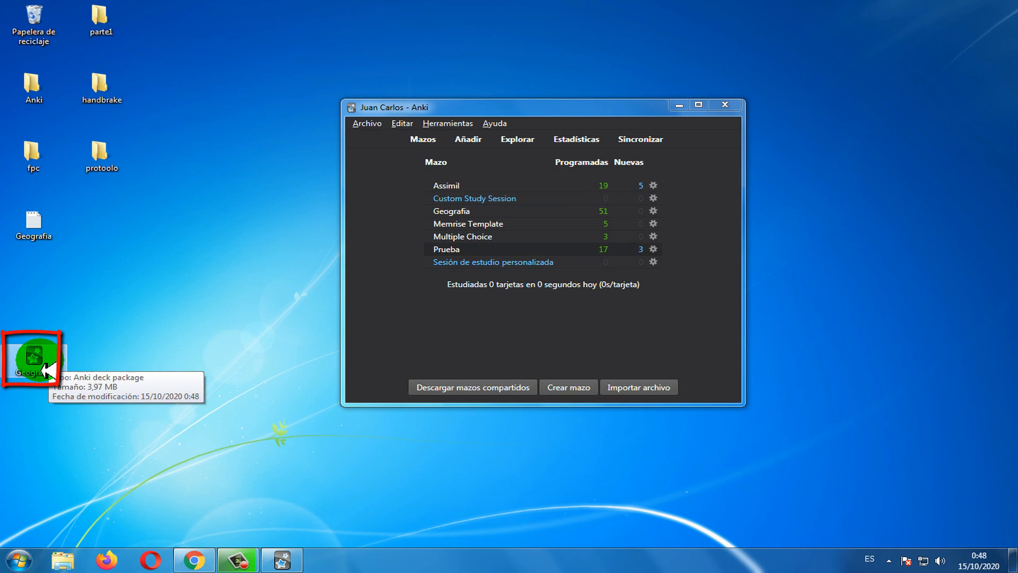
Switch to the second profile in the profile list.
left_click(367, 123)
left_click(390, 137)
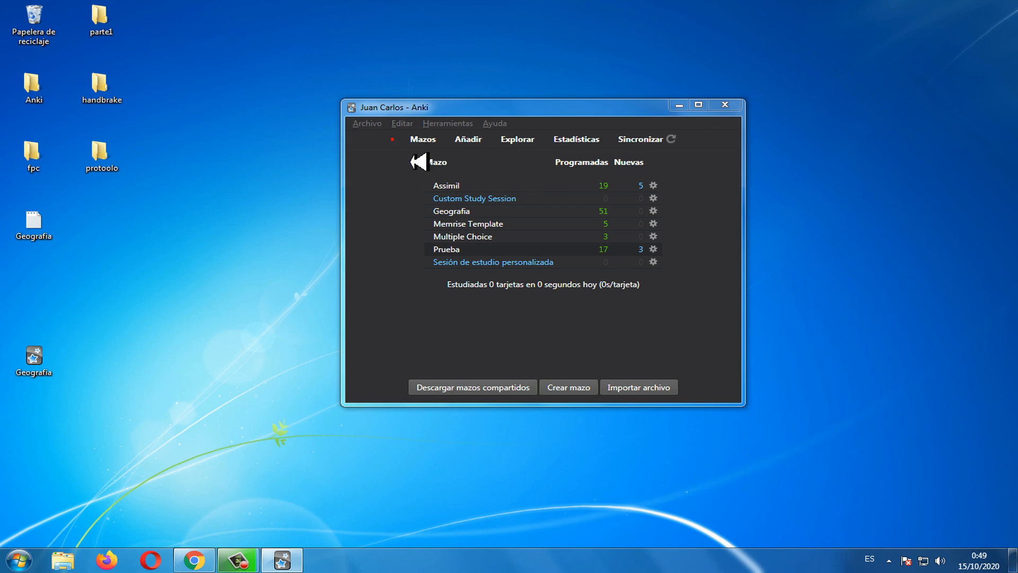
left_click(376, 181)
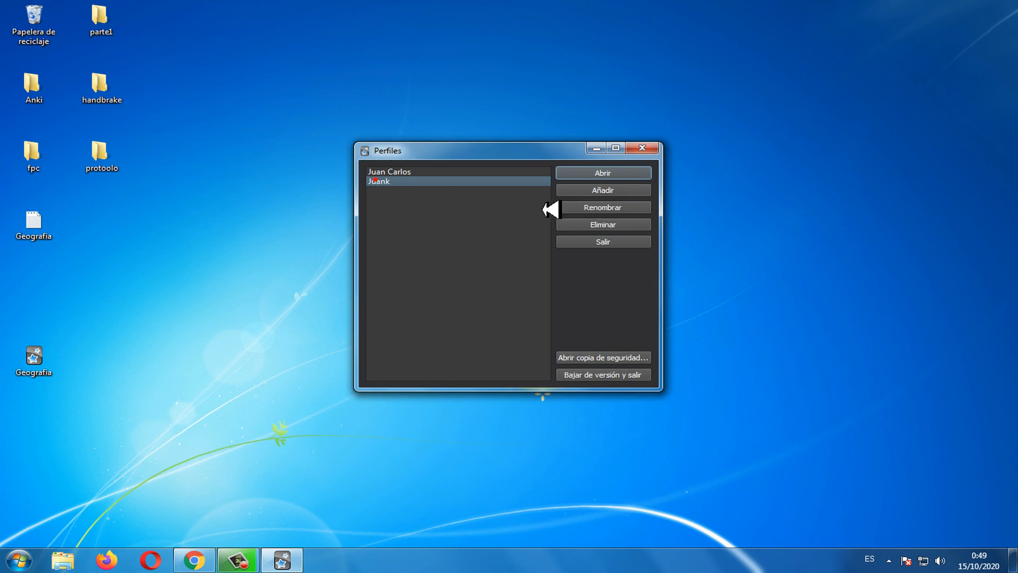
left_click(603, 173)
left_click_drag(619, 104, 553, 86)
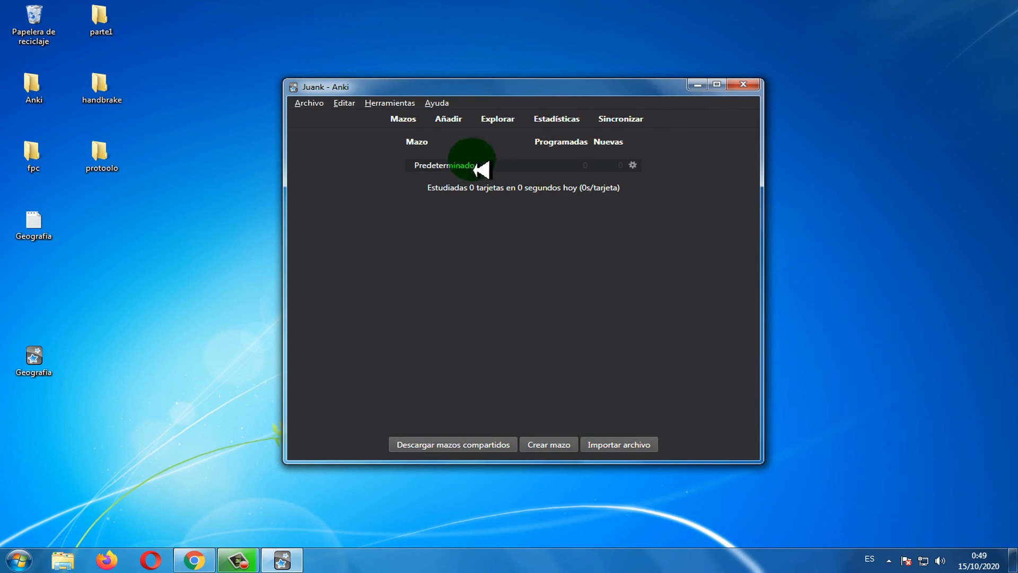
Import the Geografia deck package from the desktop into the open profile.
left_click(309, 102)
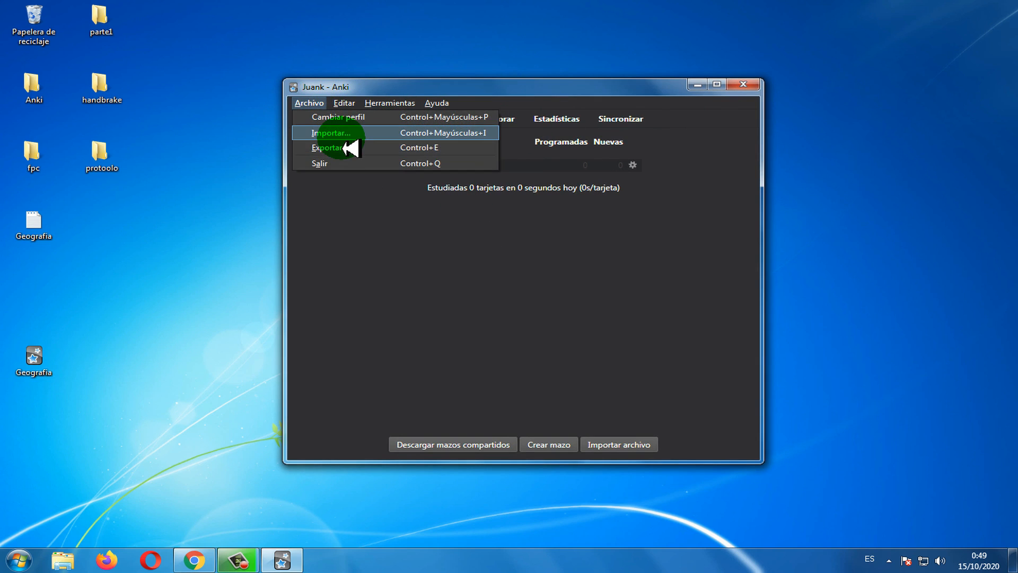
left_click(351, 134)
left_click(676, 381)
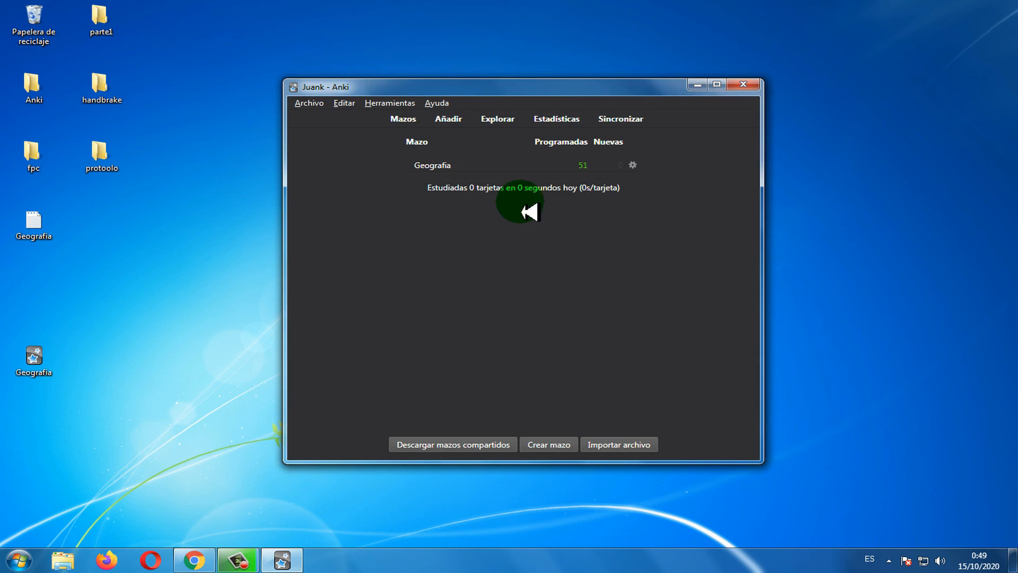
left_click(35, 362)
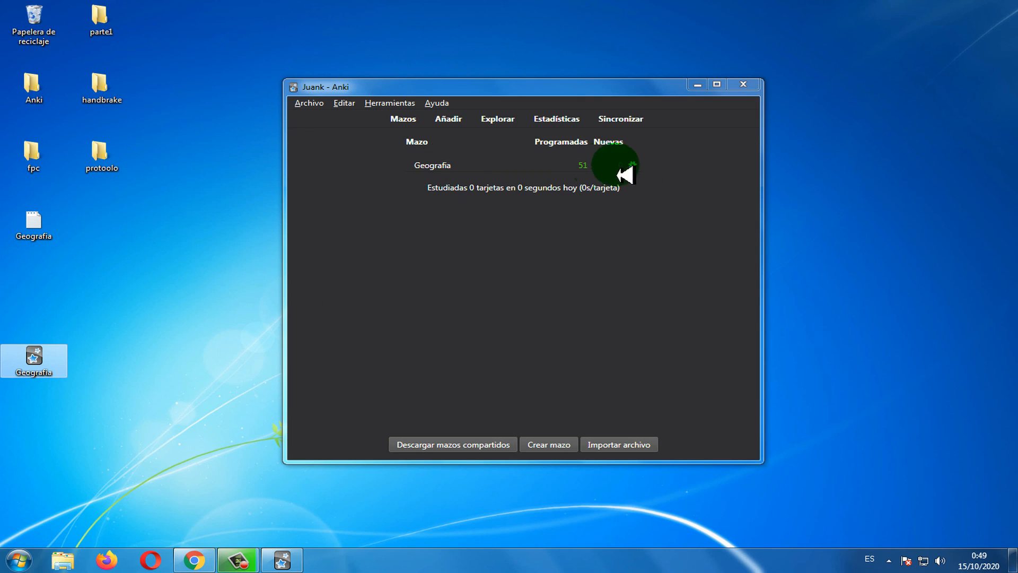
Start studying the Geografia deck and look at the undo entry available before any card is answered.
left_click(430, 166)
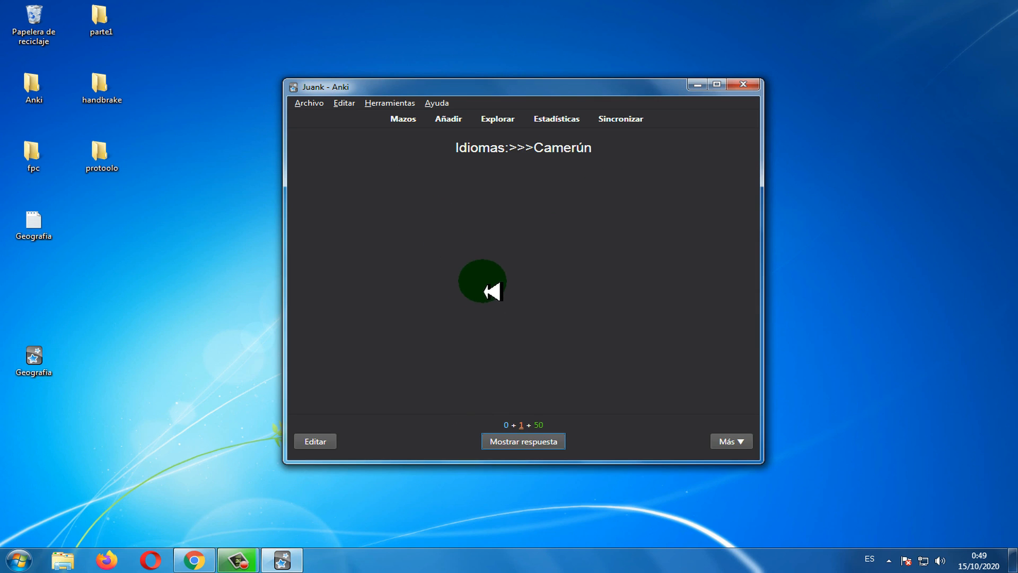
left_click(297, 103)
mouse_move(340, 104)
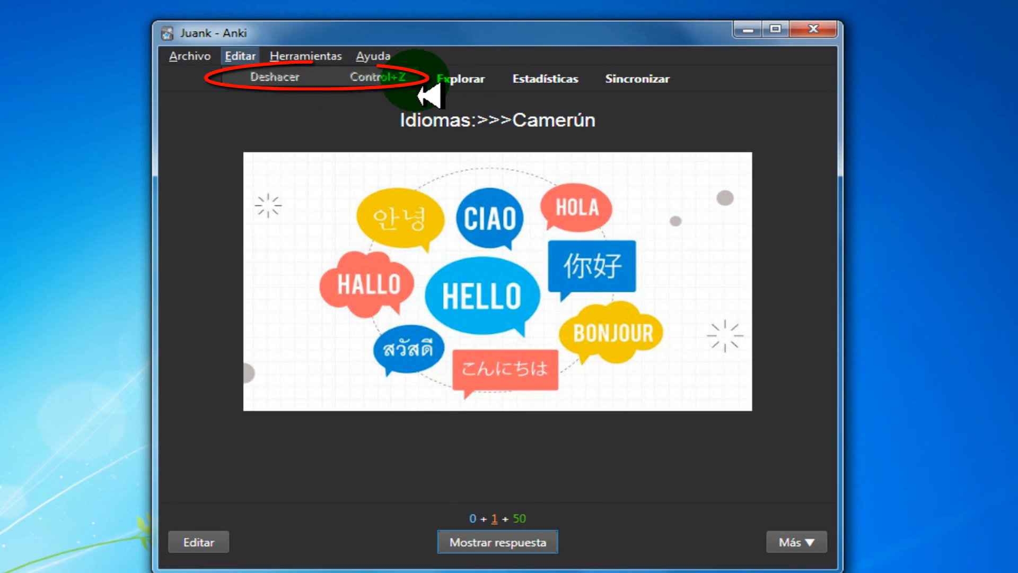
left_click(223, 228)
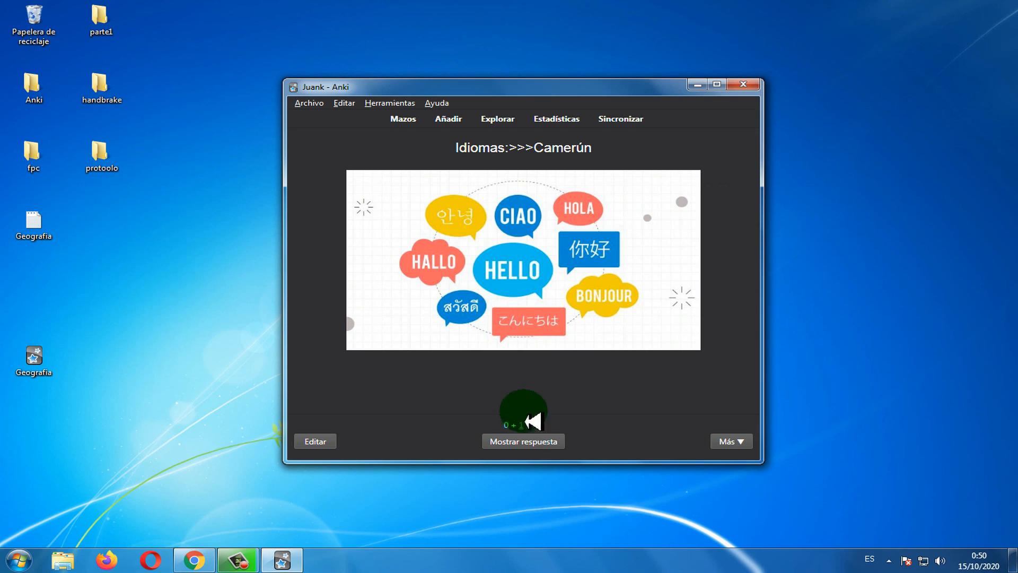
Reveal the answer to the "Idiomas:>>>Camerún" card, rate it "Bien" and undo that review.
left_click(490, 543)
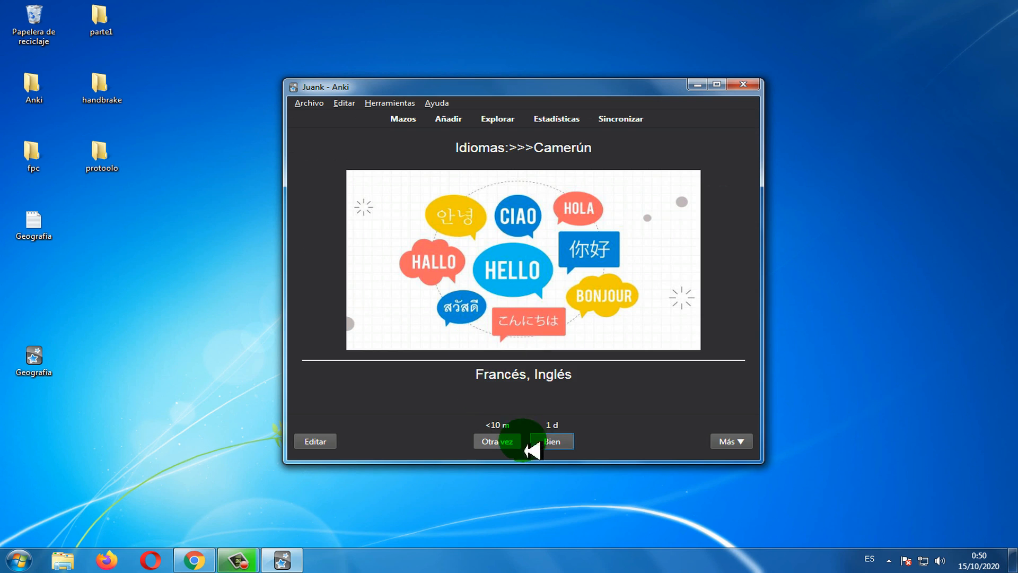
left_click(554, 444)
left_click(560, 330)
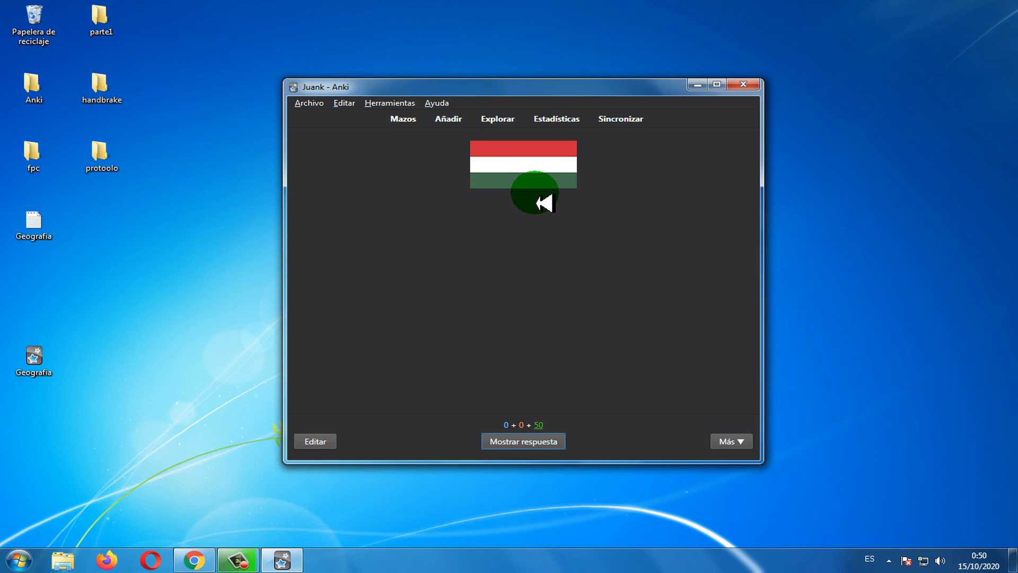
left_click(345, 104)
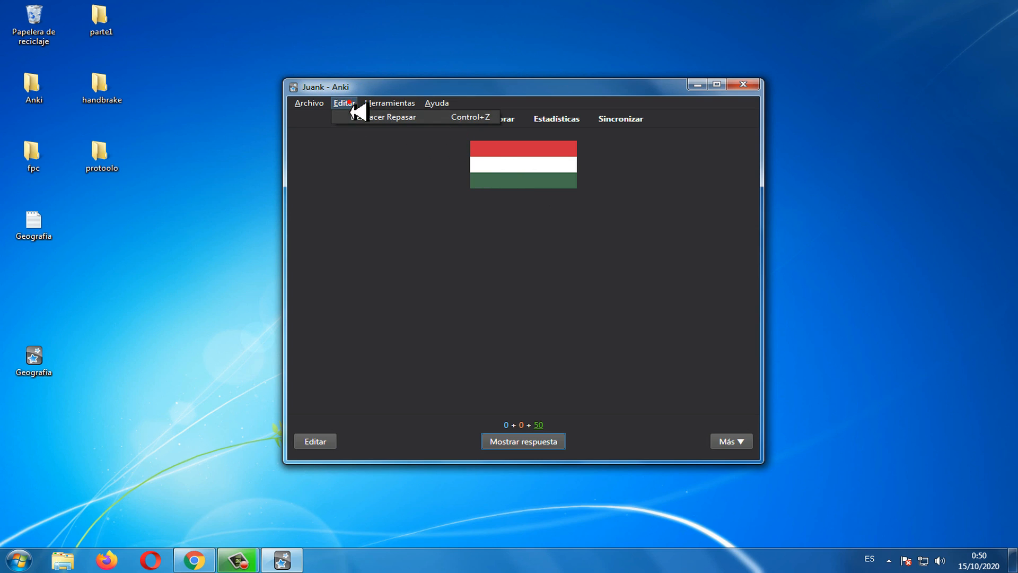
left_click(374, 118)
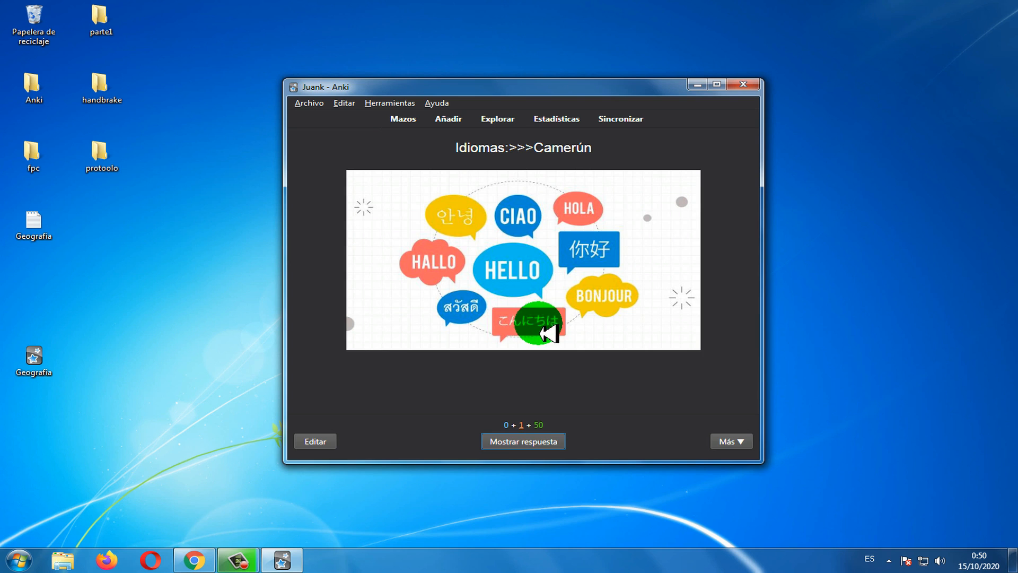
Reveal the Camerún card's answer again, rate it "Otra vez" and return to the deck list.
left_click(528, 443)
left_click(497, 444)
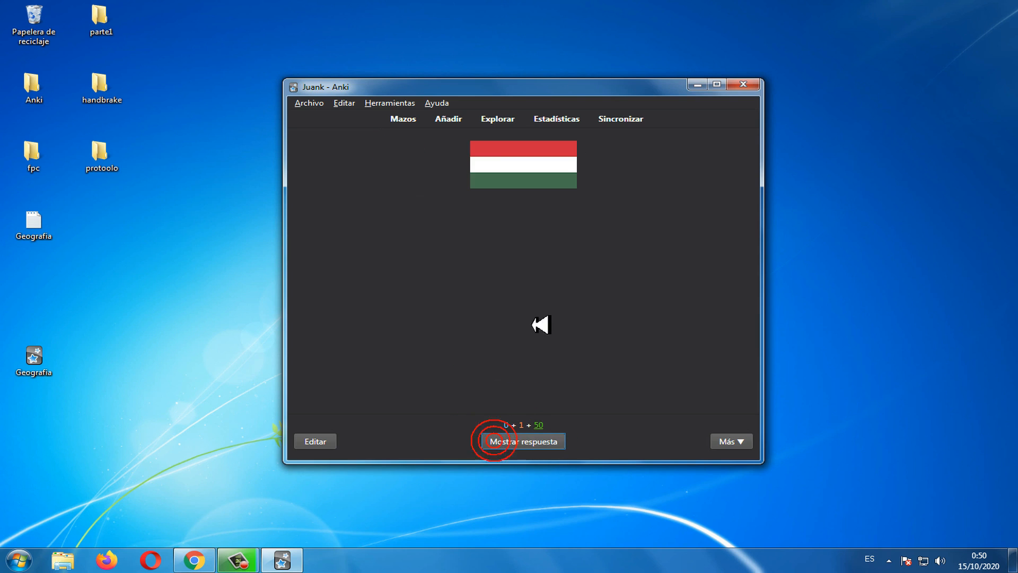
left_click(344, 104)
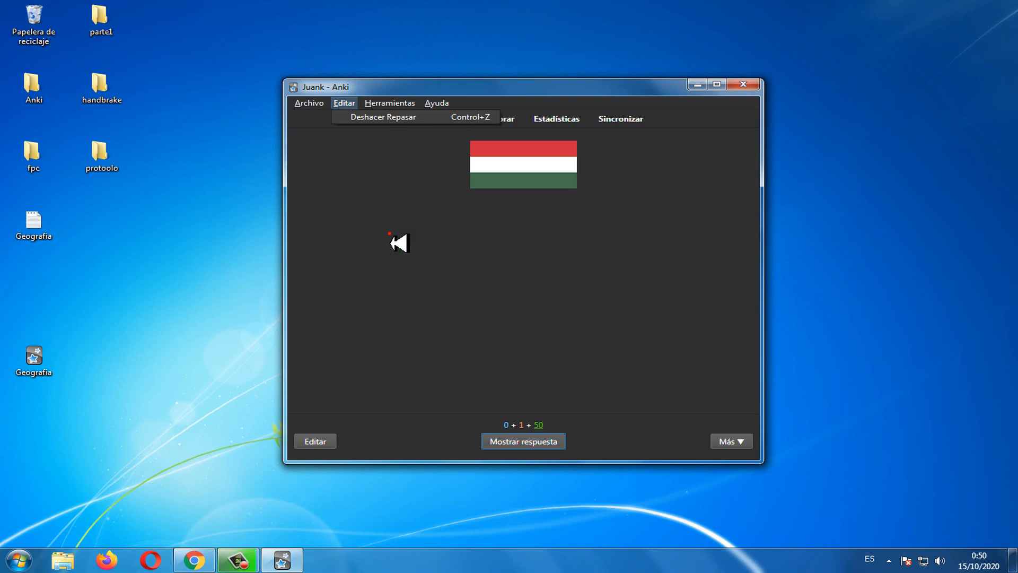
left_click(389, 233)
left_click(386, 104)
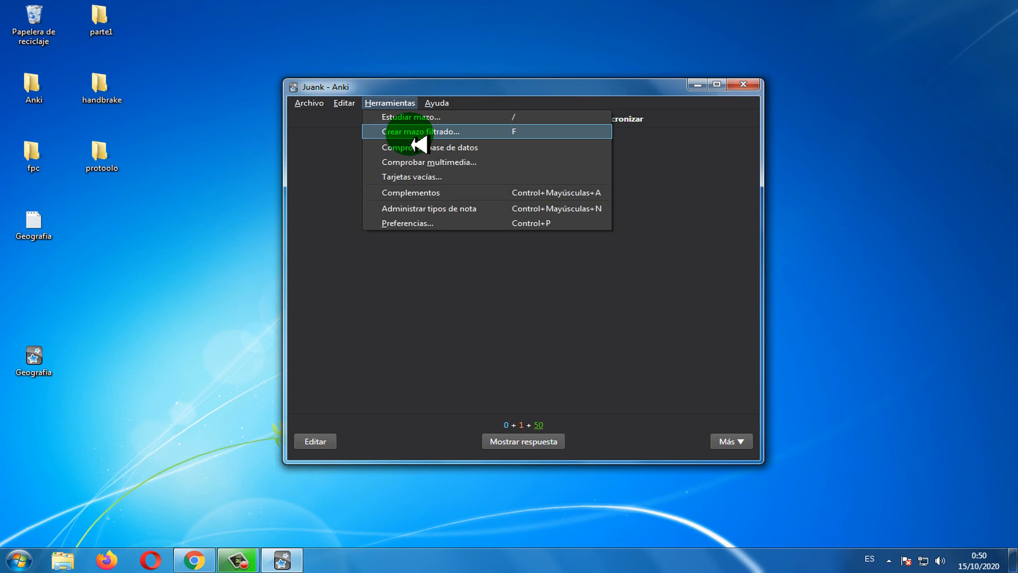
left_click(339, 219)
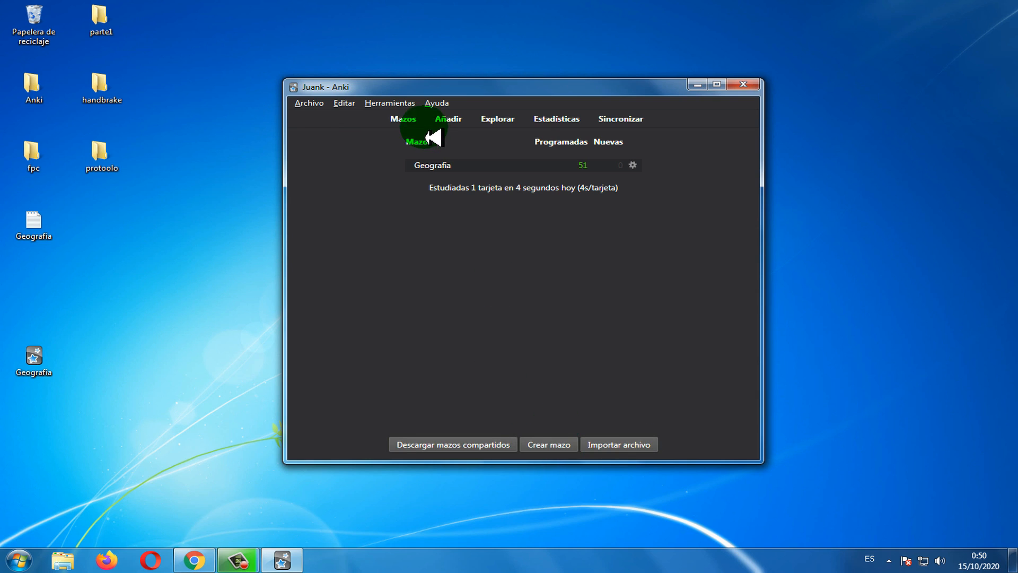
left_click(451, 123)
left_click(401, 222)
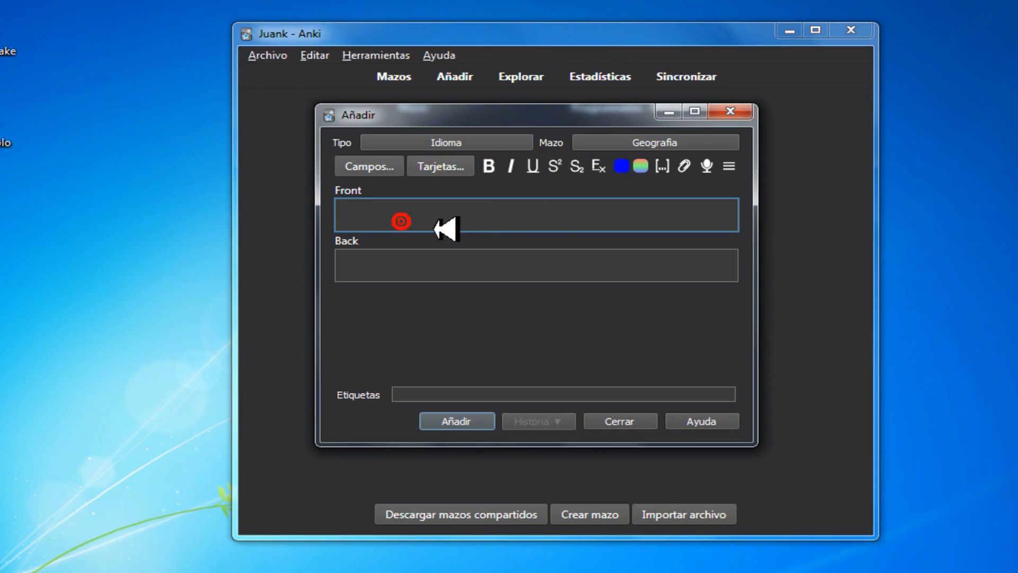
left_click(731, 113)
left_click(367, 56)
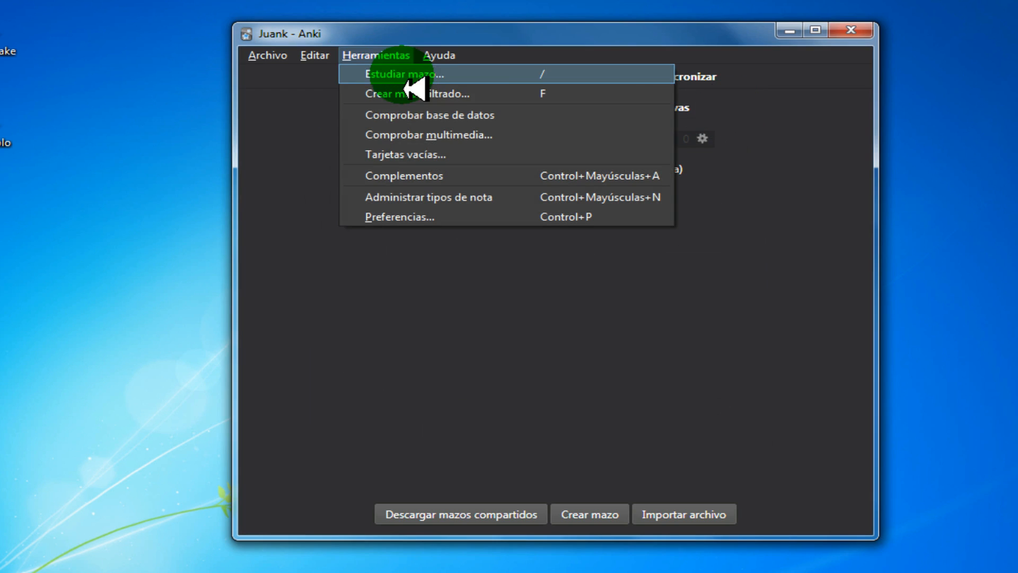
left_click(320, 217)
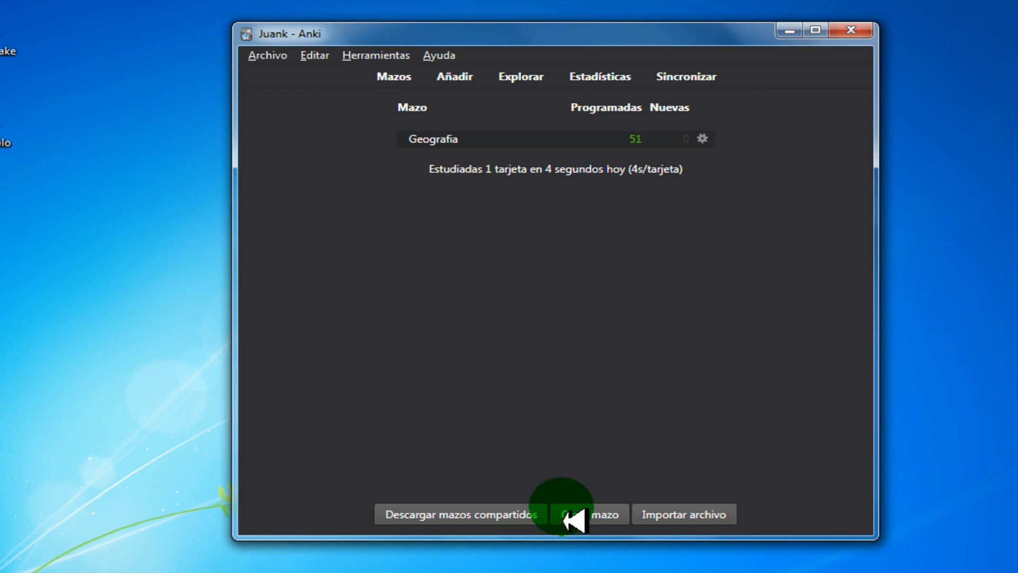
Run the database check and the multimedia check on the open profile, closing the media report.
left_click(371, 55)
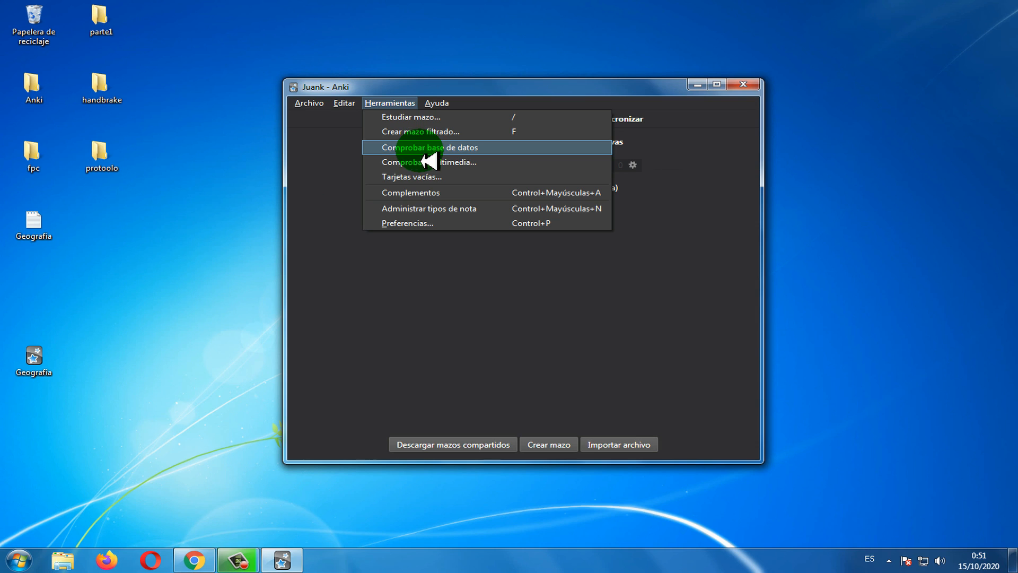
left_click(434, 151)
left_click(395, 101)
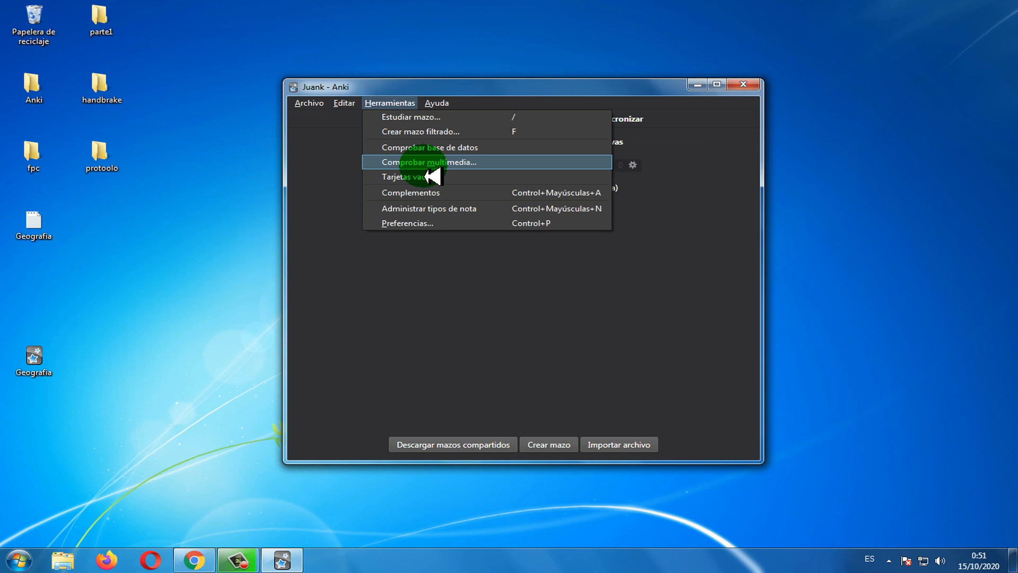
left_click(424, 164)
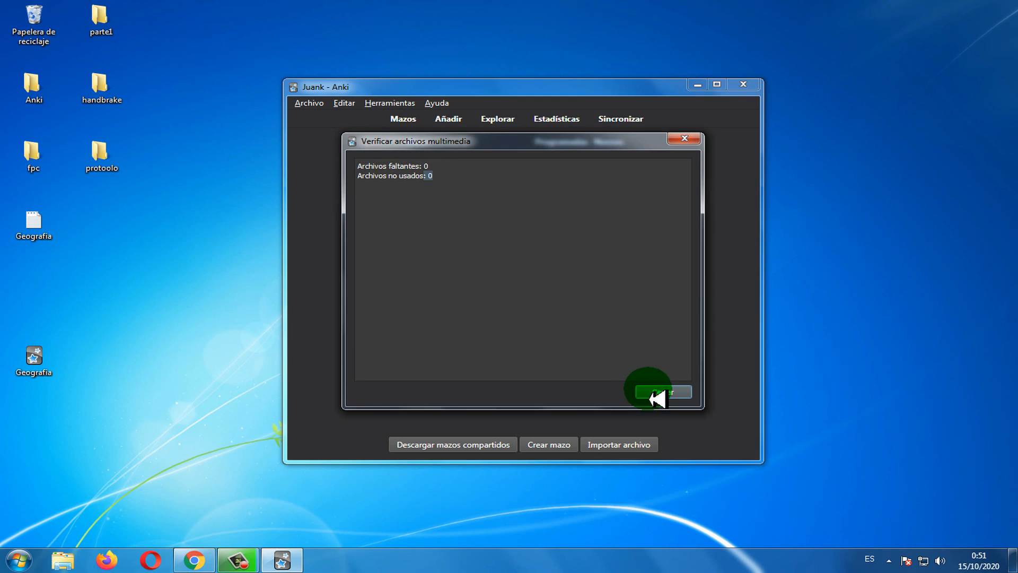
left_click(644, 391)
Switch to the other existing profile, run its multimedia check and look over the unused files listed in the report.
left_click(445, 170)
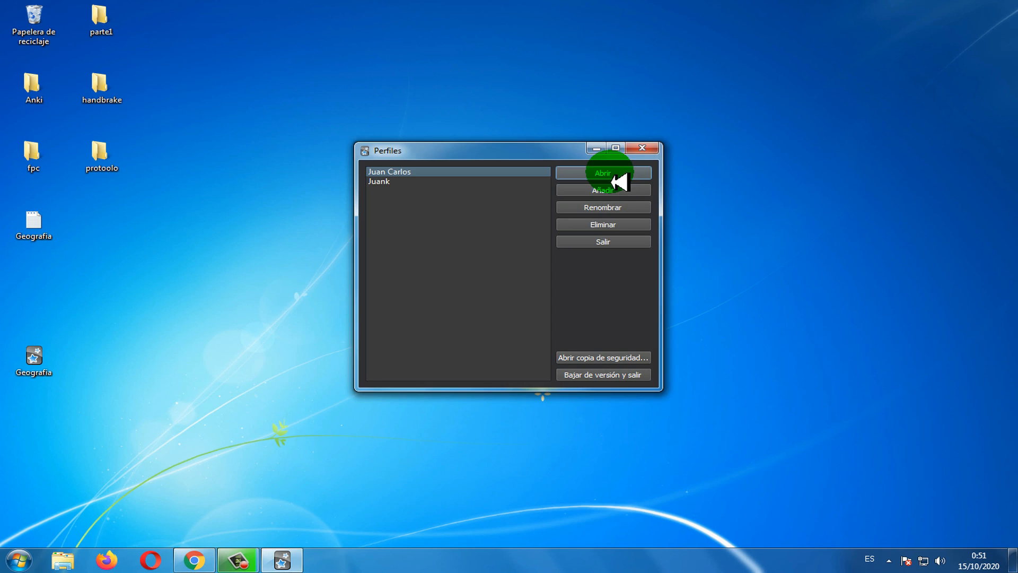
left_click(610, 174)
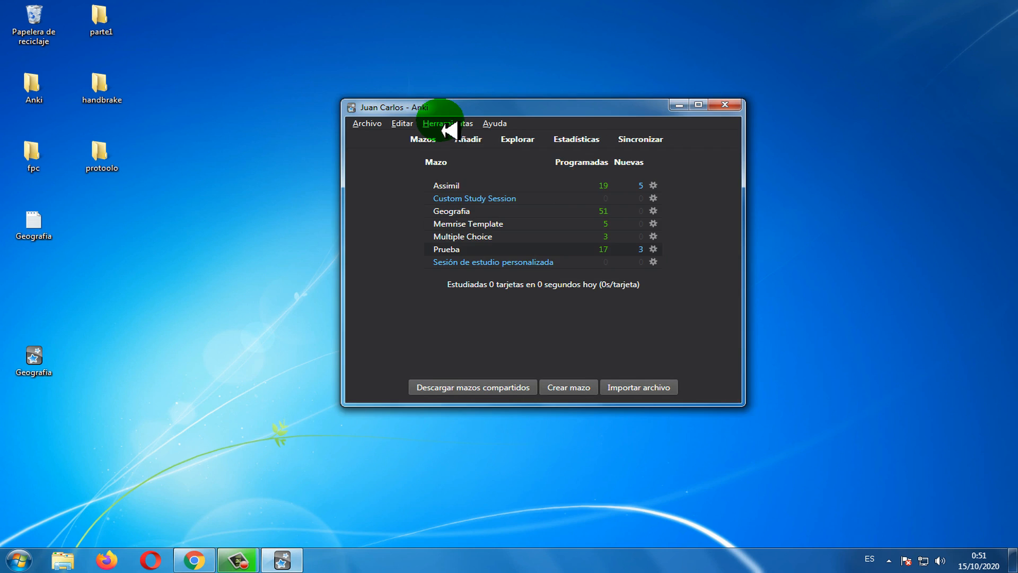
left_click_drag(440, 128, 465, 182)
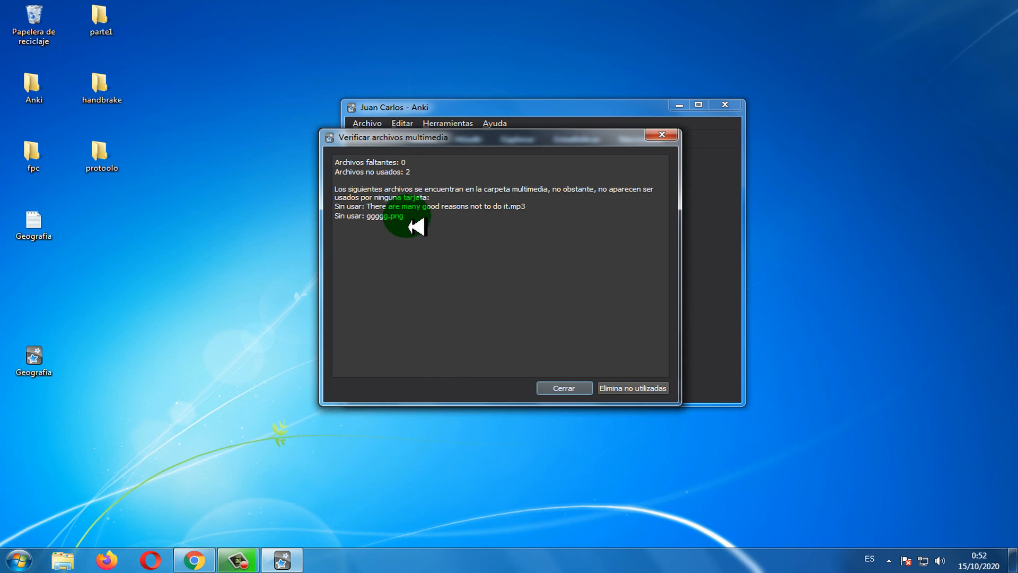
left_click_drag(366, 208, 407, 207)
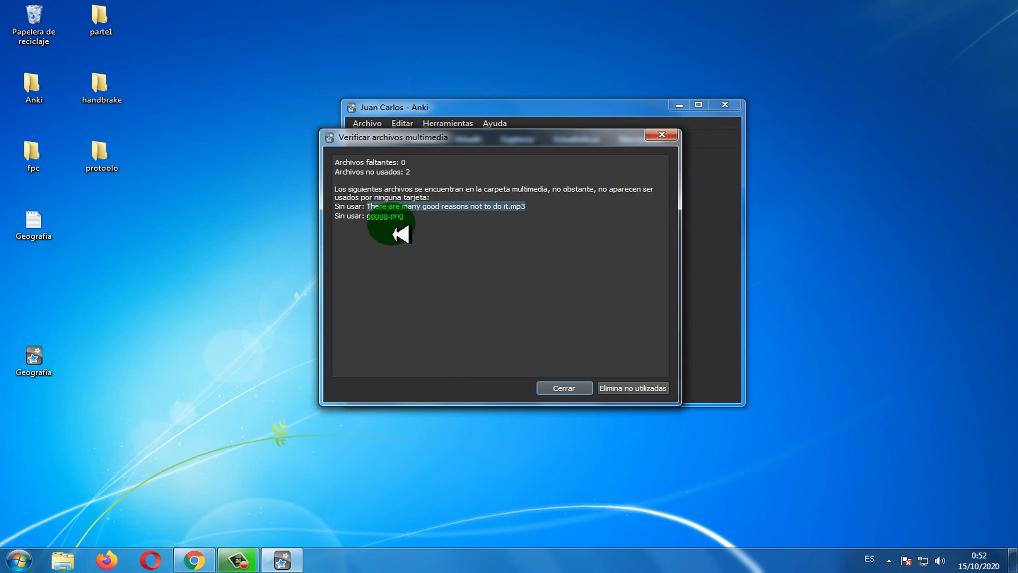
left_click_drag(366, 217, 405, 218)
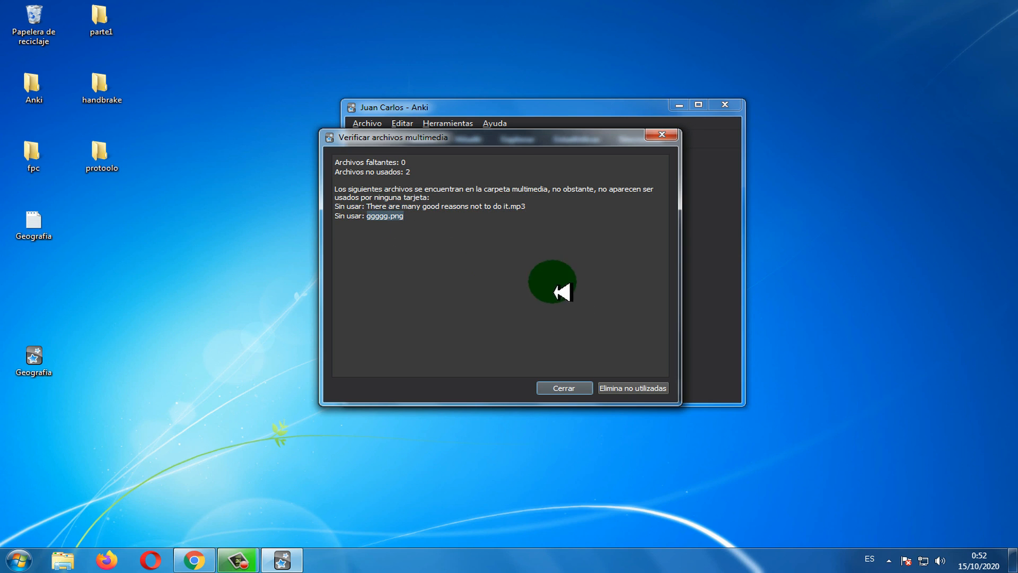
left_click(384, 224)
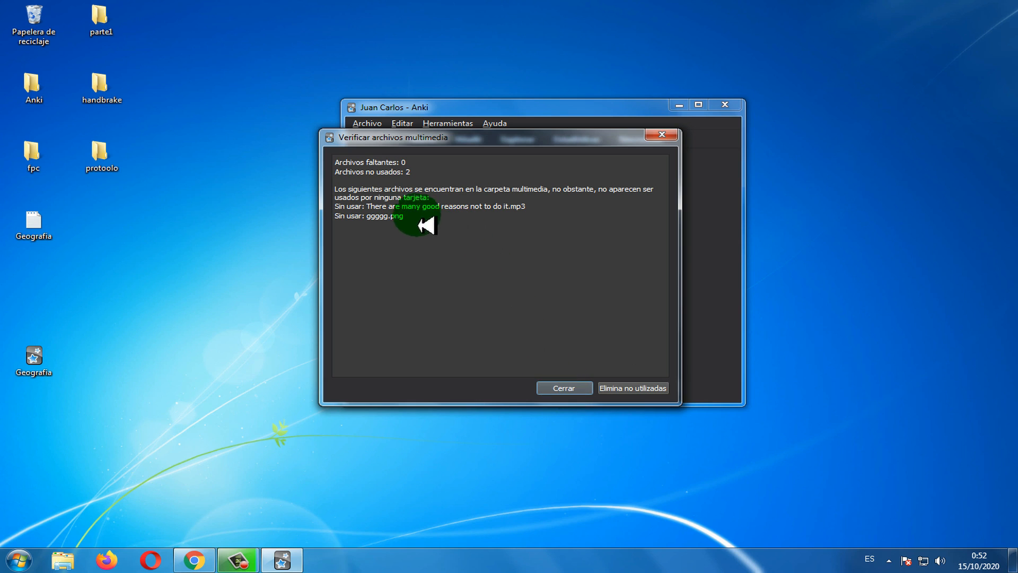
left_click_drag(410, 216, 372, 208)
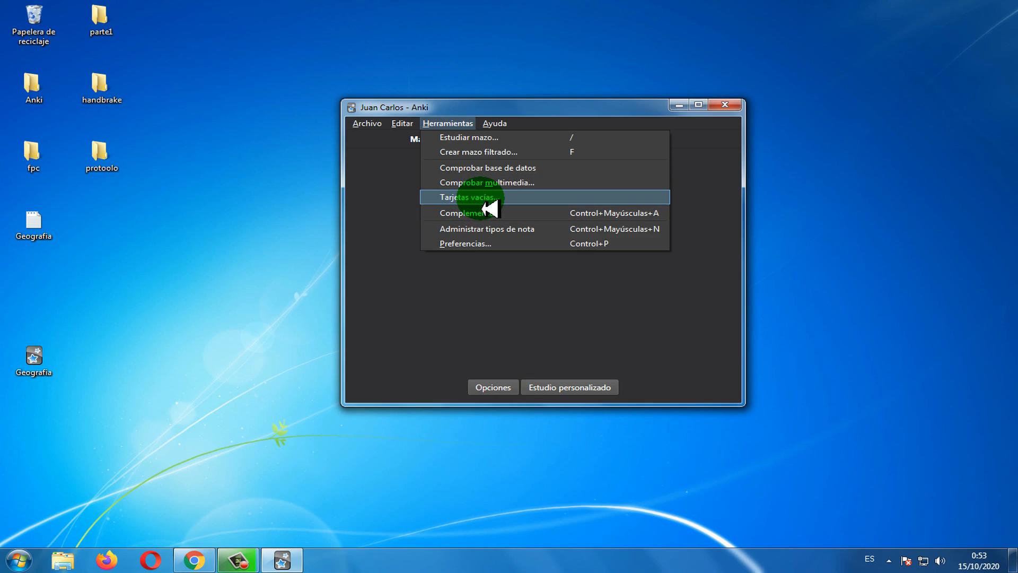
Check for empty cards from the Prueba deck overview and switch back to the profile containing only the Geografia deck.
left_click(480, 197)
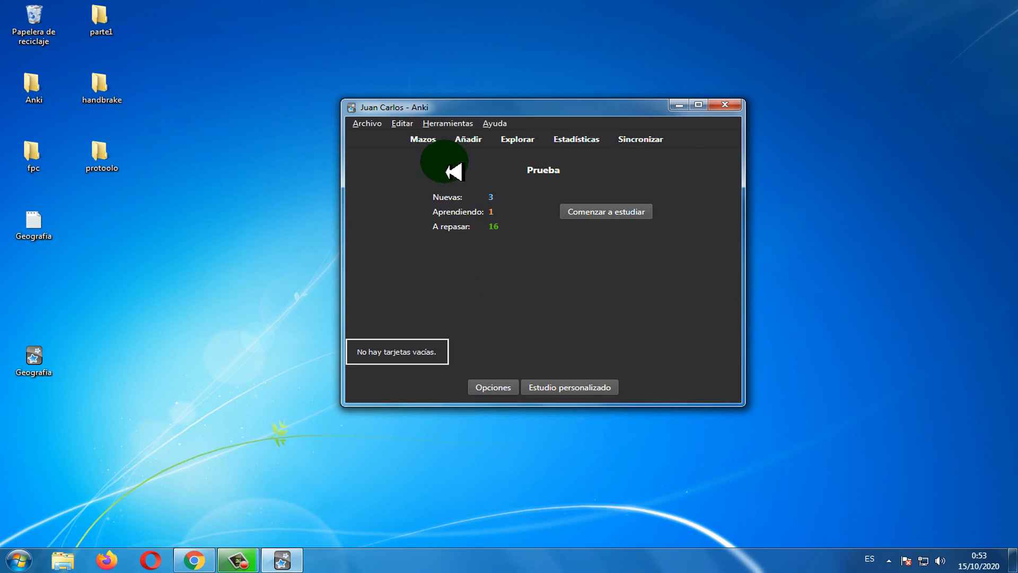
left_click(488, 311)
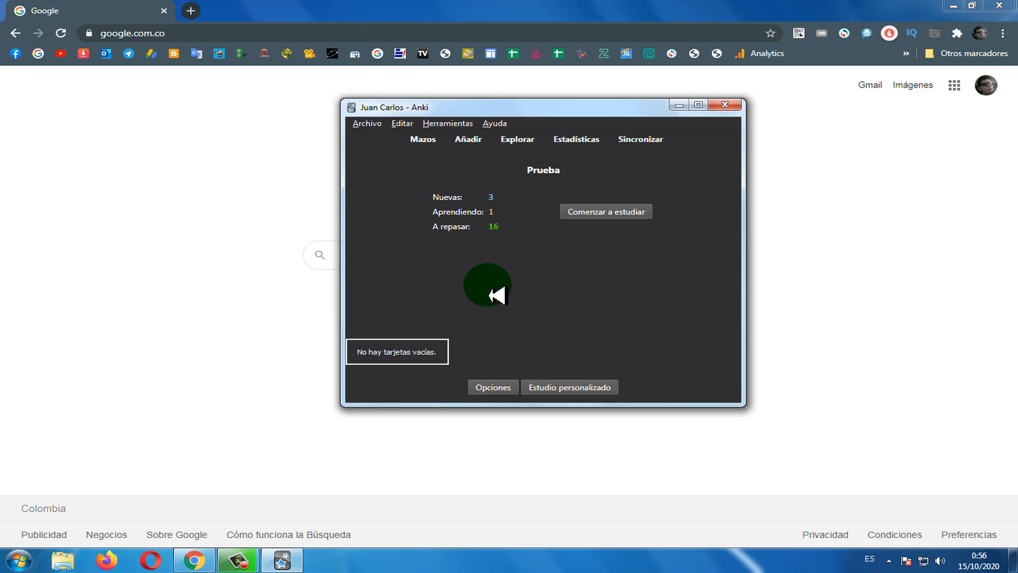
left_click(365, 122)
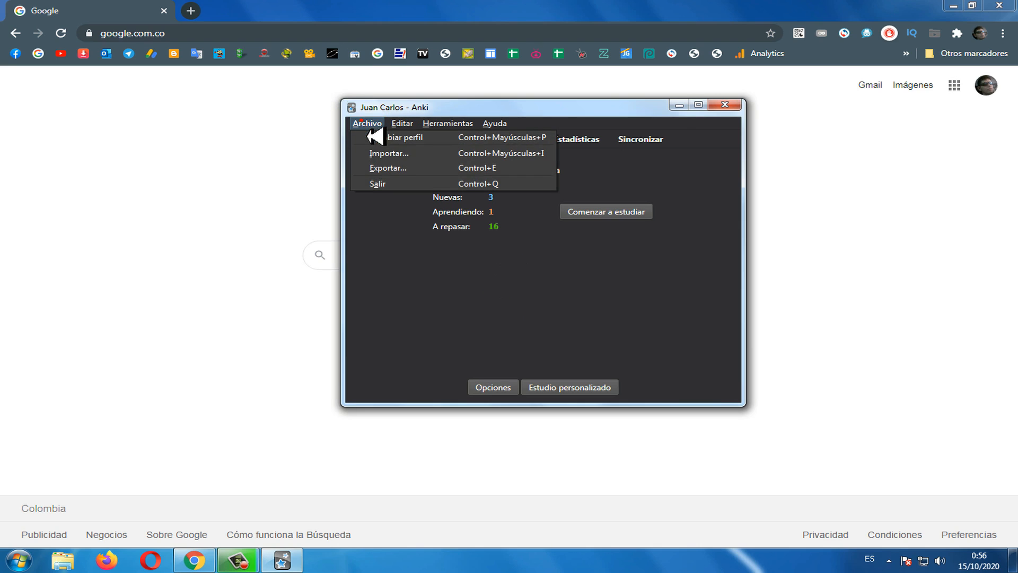
left_click(380, 138)
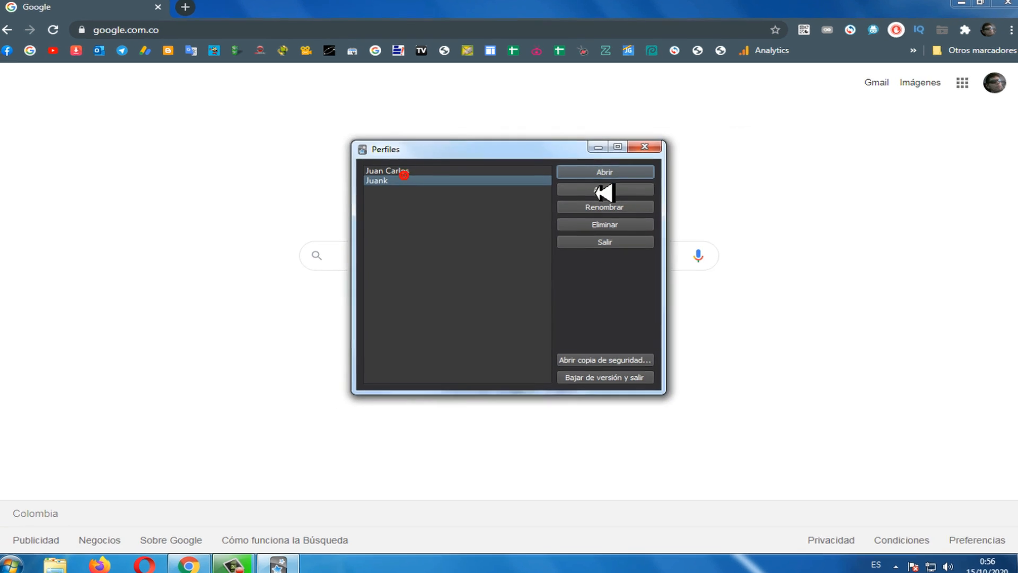
left_click(618, 169)
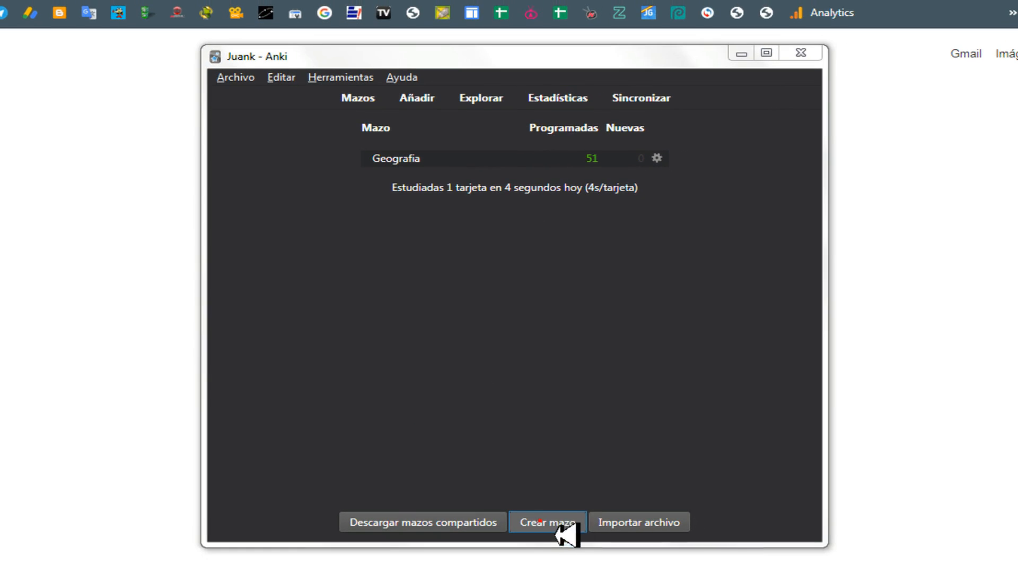
Create a new deck named "Prueba".
left_click(539, 521)
type("Prueba")
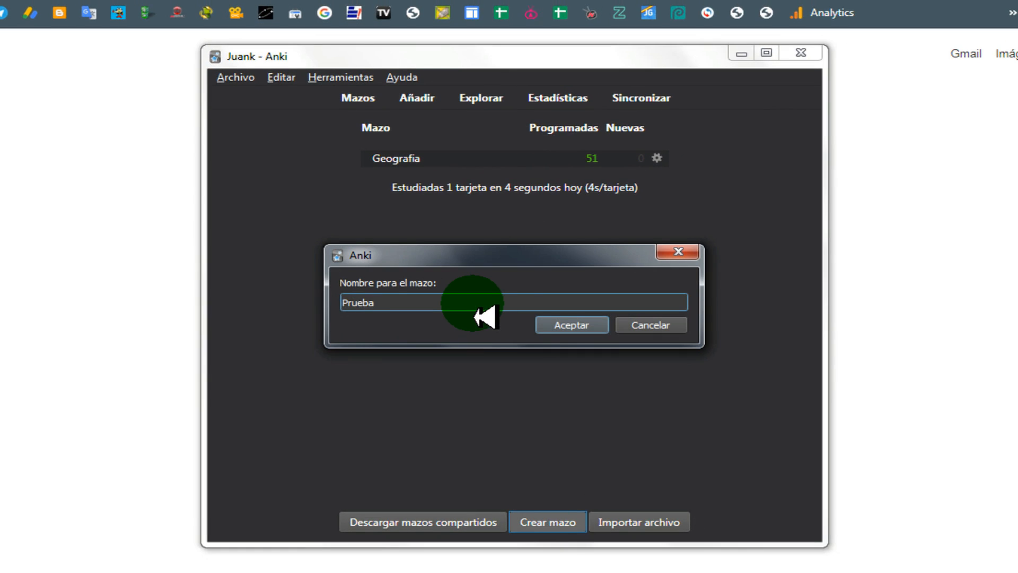
left_click(563, 326)
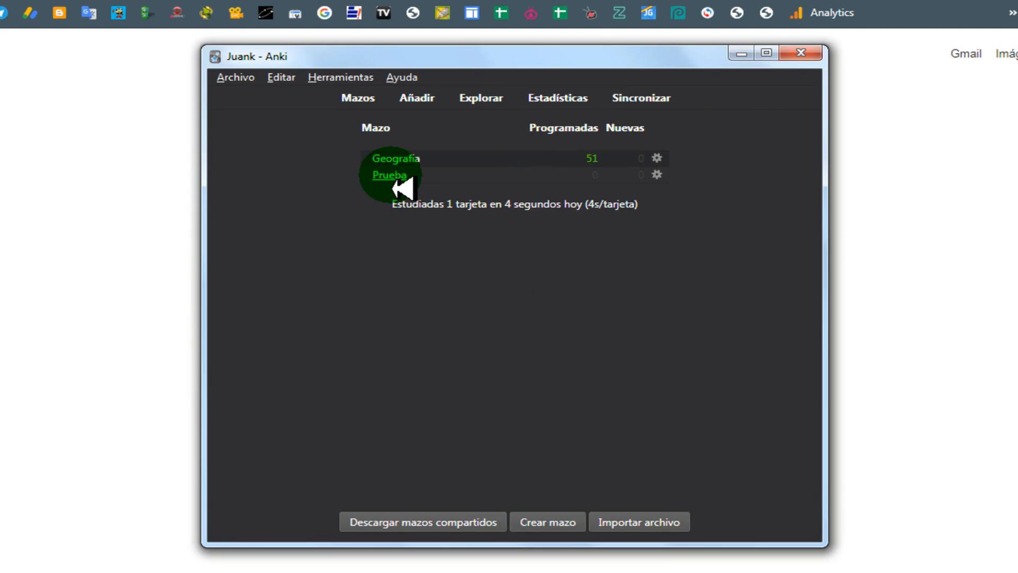
Add an Idioma note to the Prueba deck with front "purrrr" and back "ok", and close the add window.
left_click(422, 100)
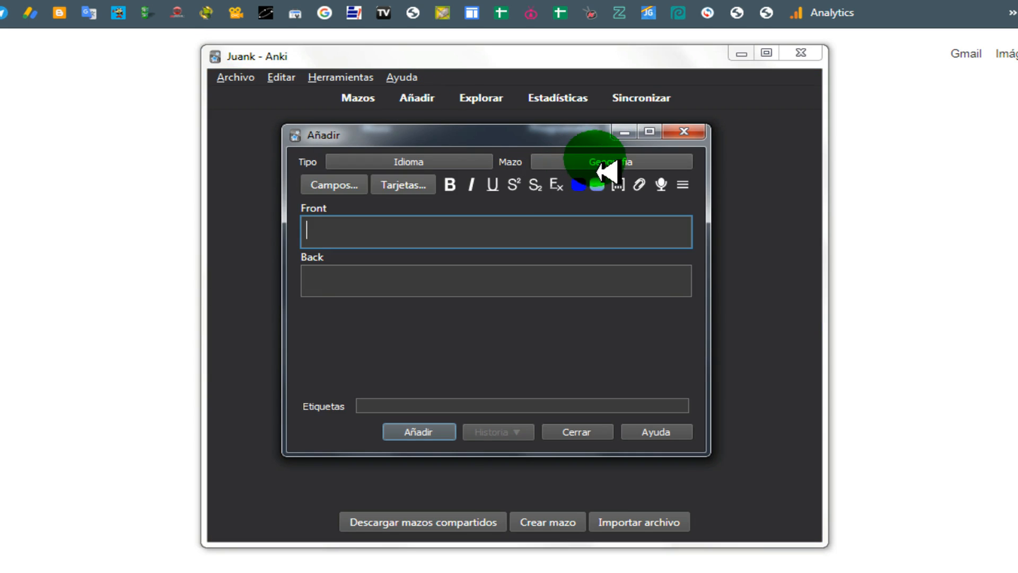
left_click(602, 162)
left_click(345, 240)
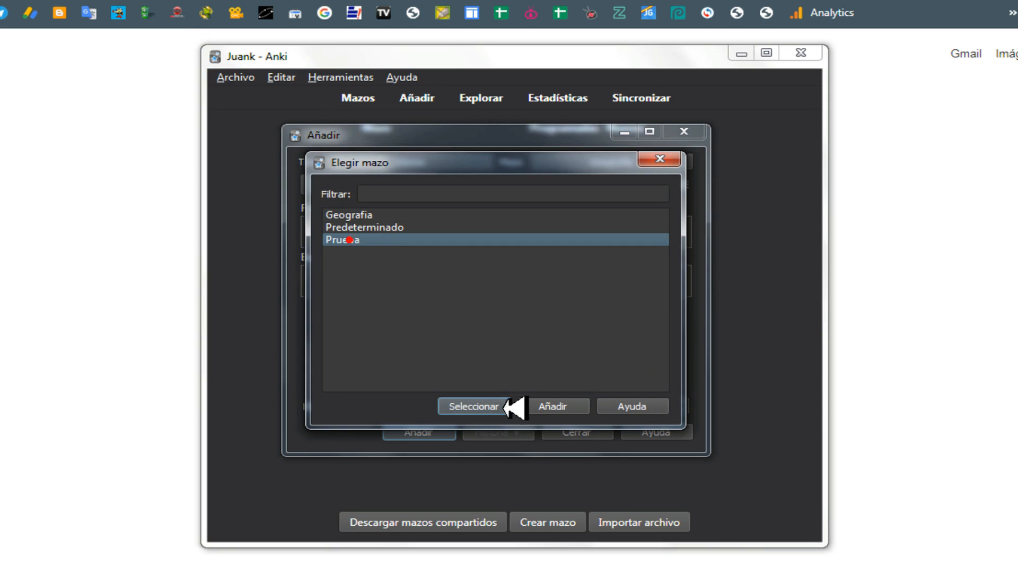
left_click(499, 405)
left_click(448, 236)
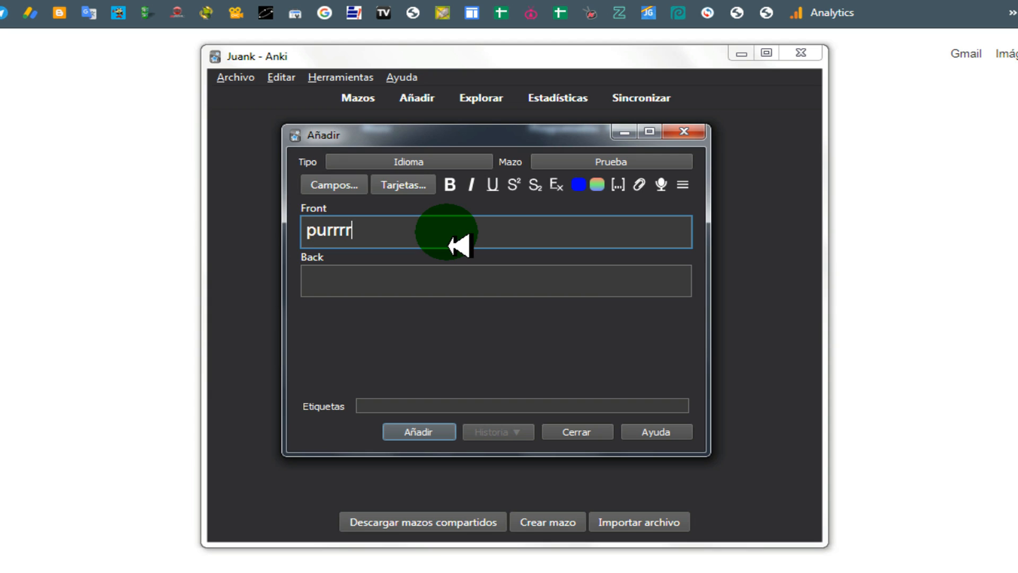
left_click(424, 294)
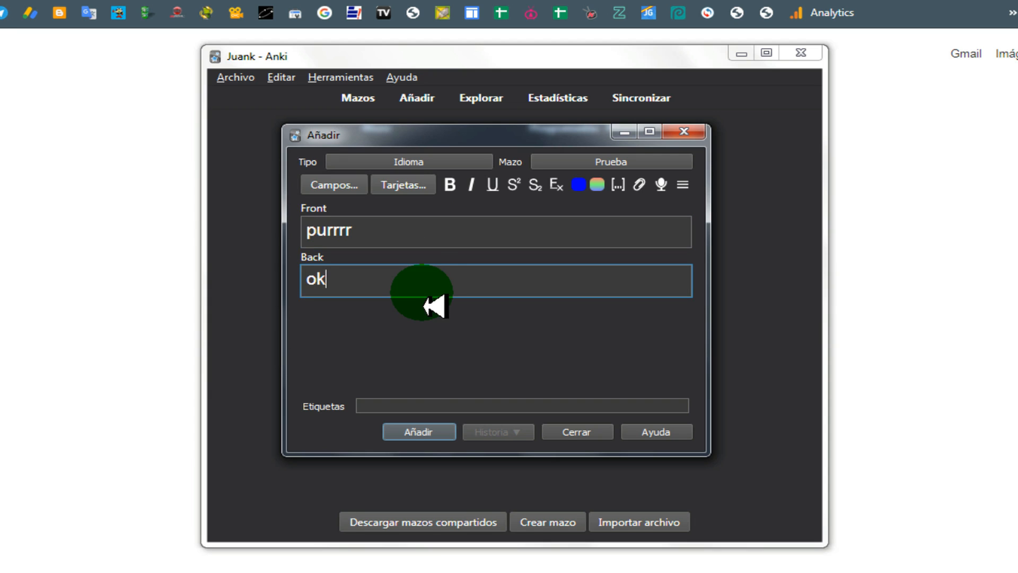
left_click(429, 433)
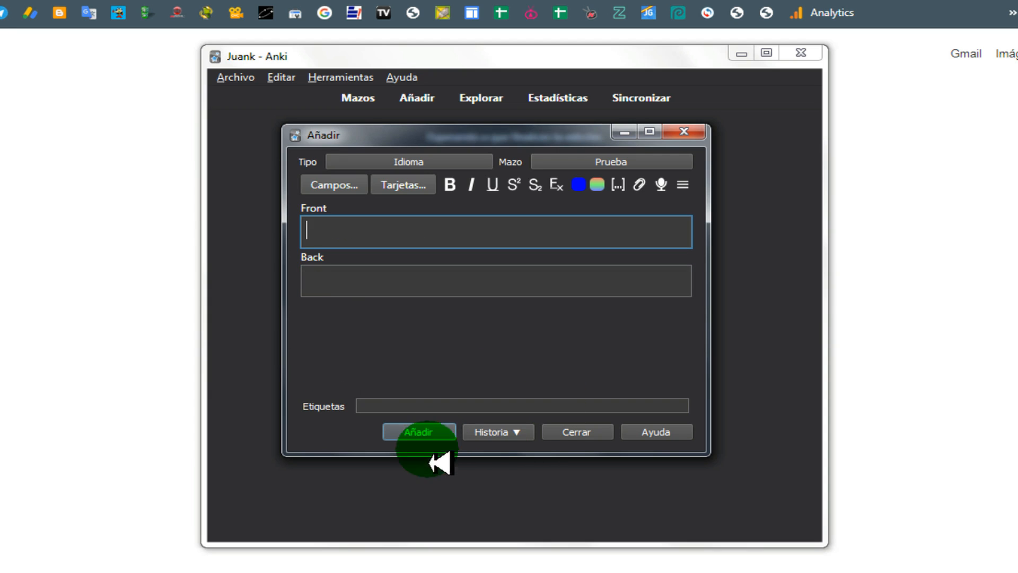
left_click(576, 432)
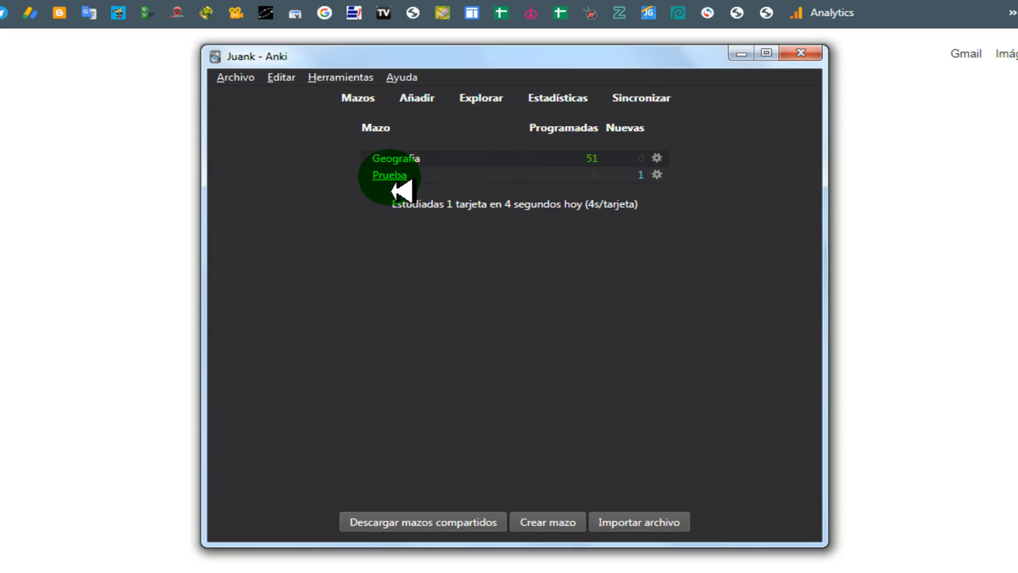
Open the Prueba deck's card for editing and clear both its Front and Back fields.
left_click(389, 176)
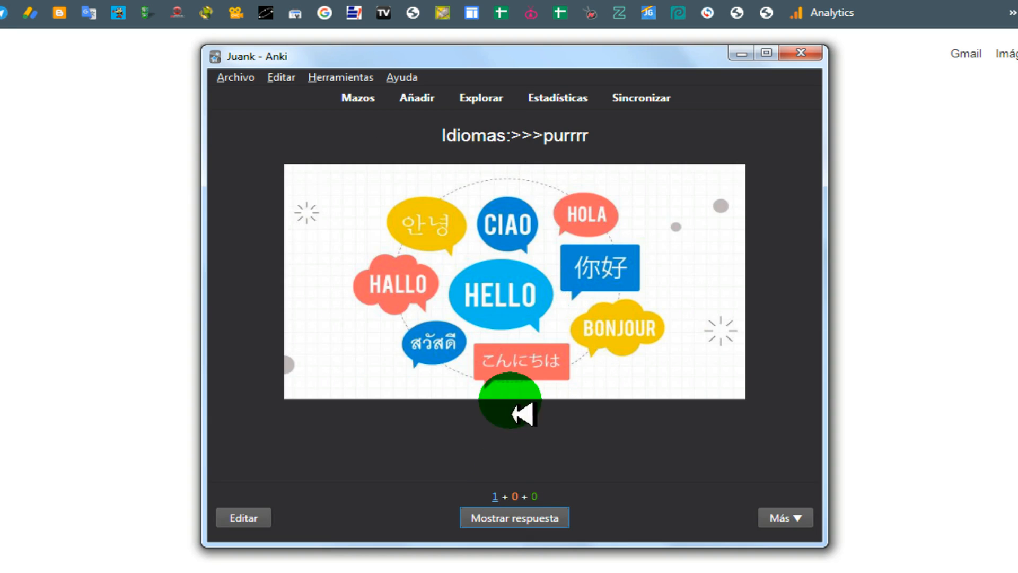
left_click(245, 519)
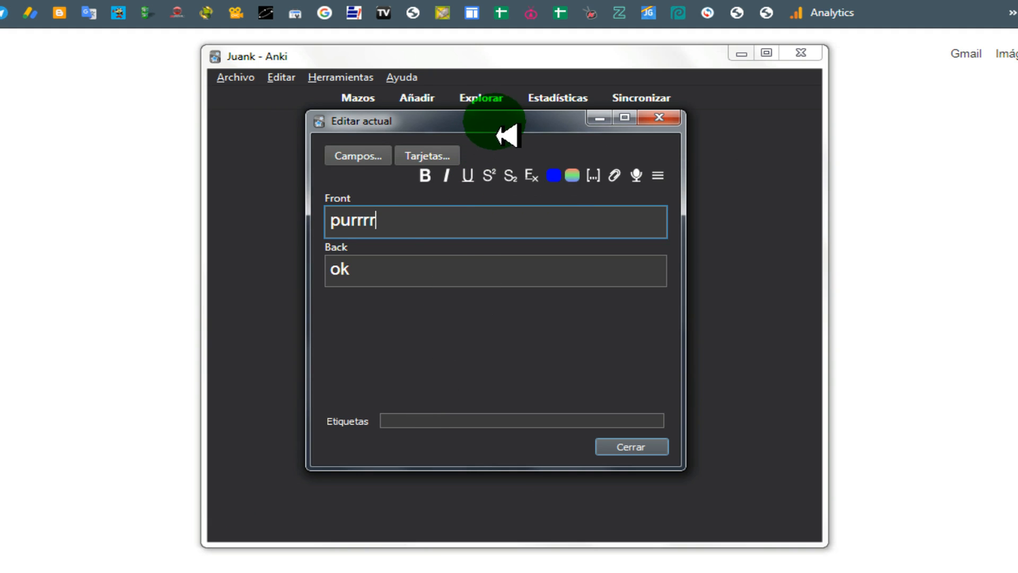
left_click_drag(498, 135, 564, 150)
left_click(437, 277)
key("BackSpace")
left_click(466, 228)
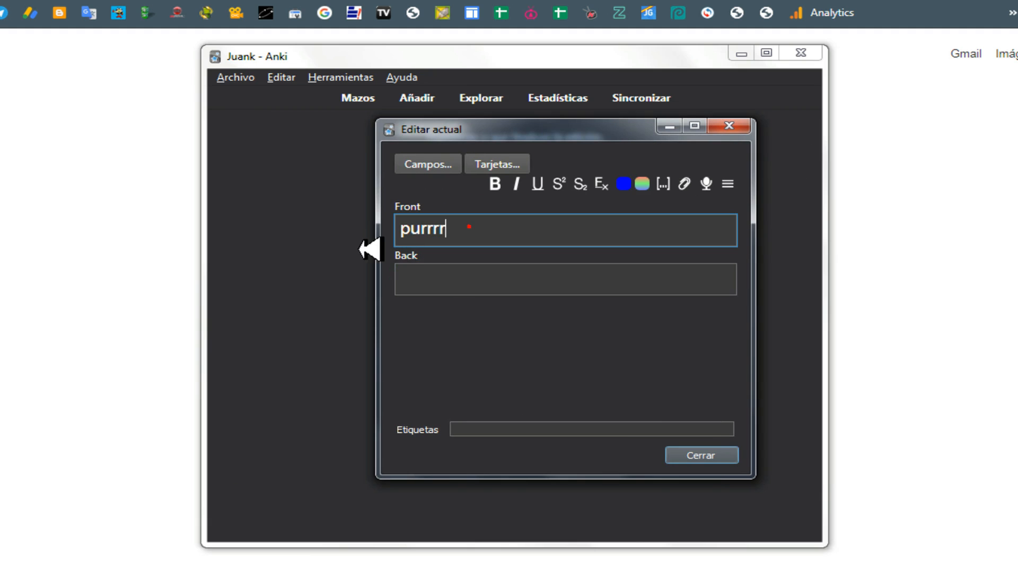
key("BackSpace")
key("BackSpace")
key("BackSpace")
key("BackSpace")
key("BackSpace")
key("BackSpace")
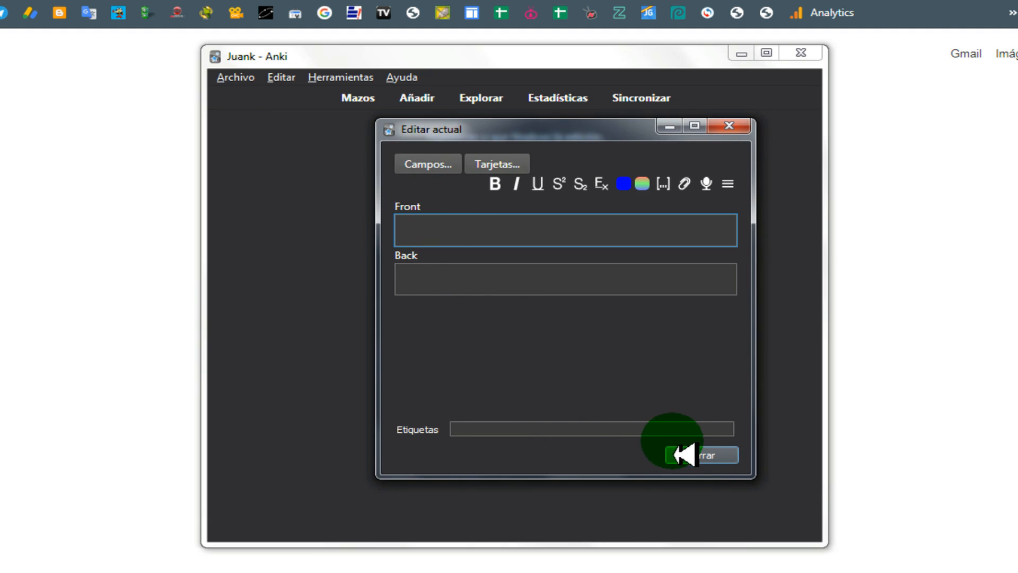
left_click(705, 459)
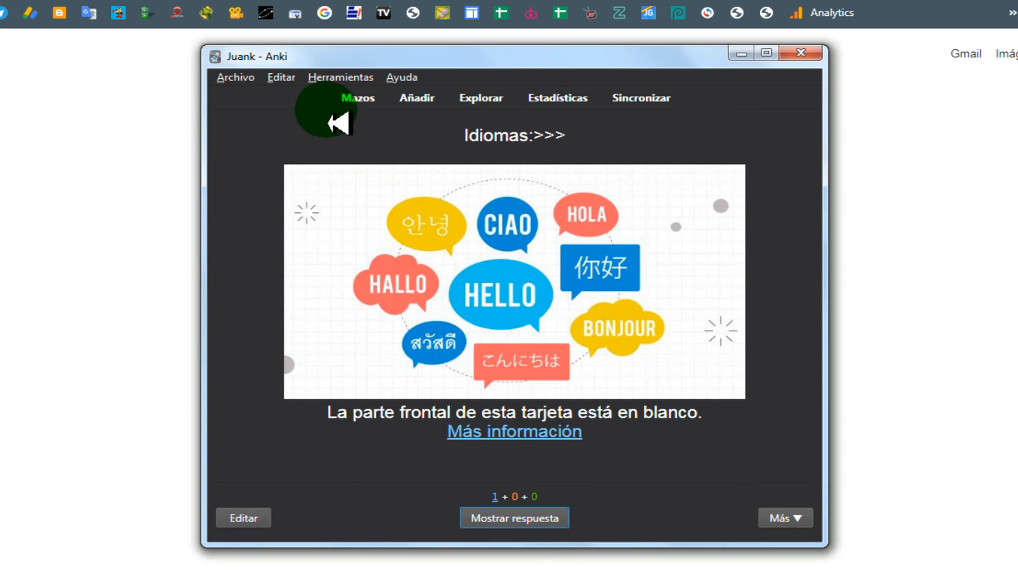
Return to the deck list and run the empty cards check, looking over the reported Idioma card.
left_click(324, 78)
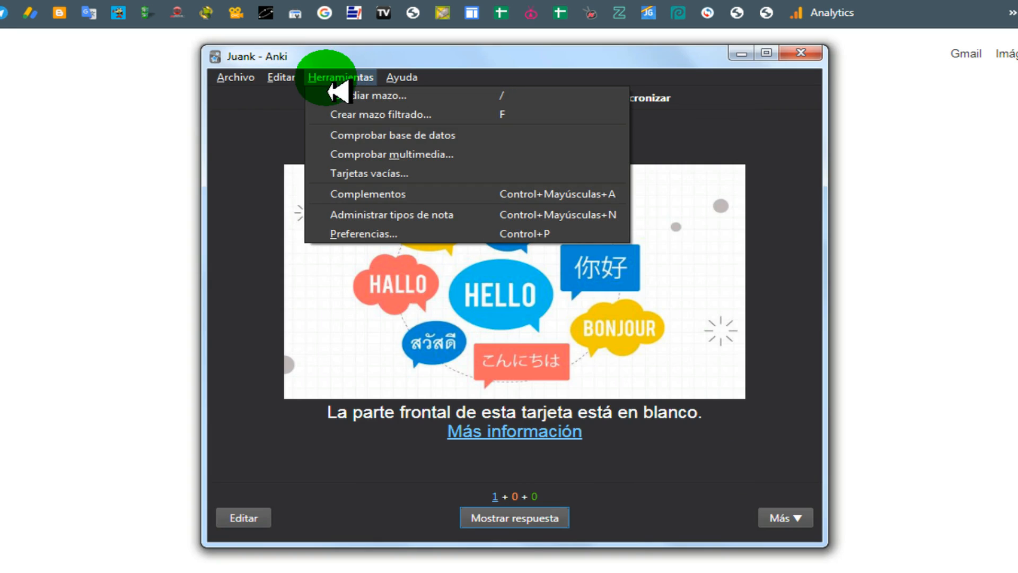
left_click(261, 118)
left_click(347, 97)
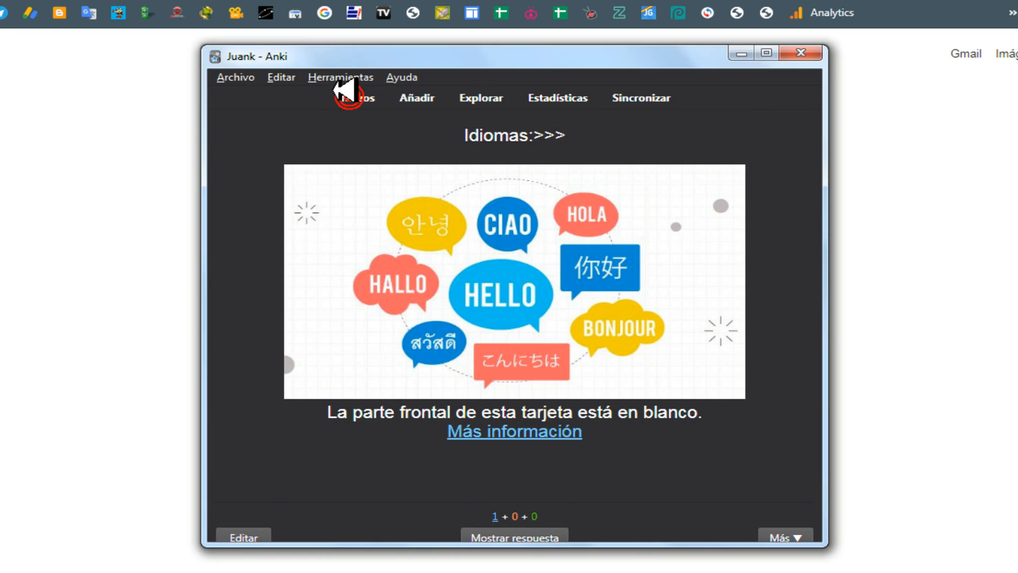
left_click(339, 79)
left_click(361, 175)
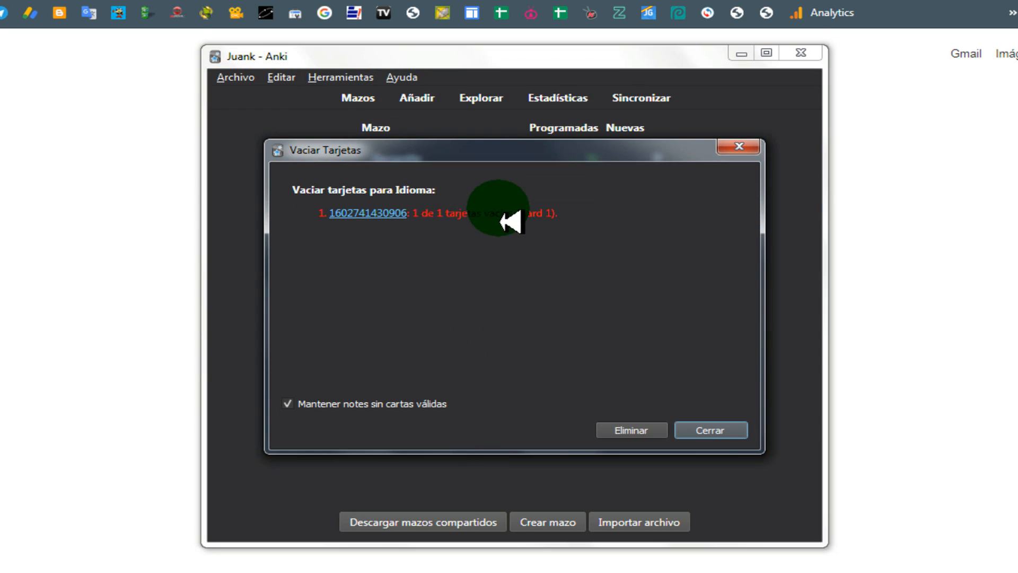
left_click_drag(445, 214, 557, 222)
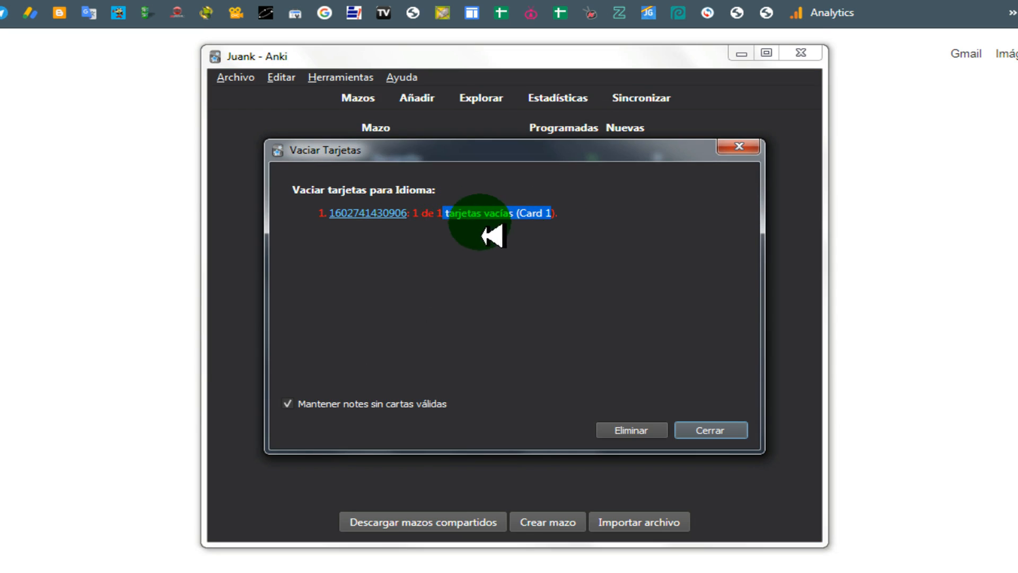
left_click_drag(424, 160, 442, 194)
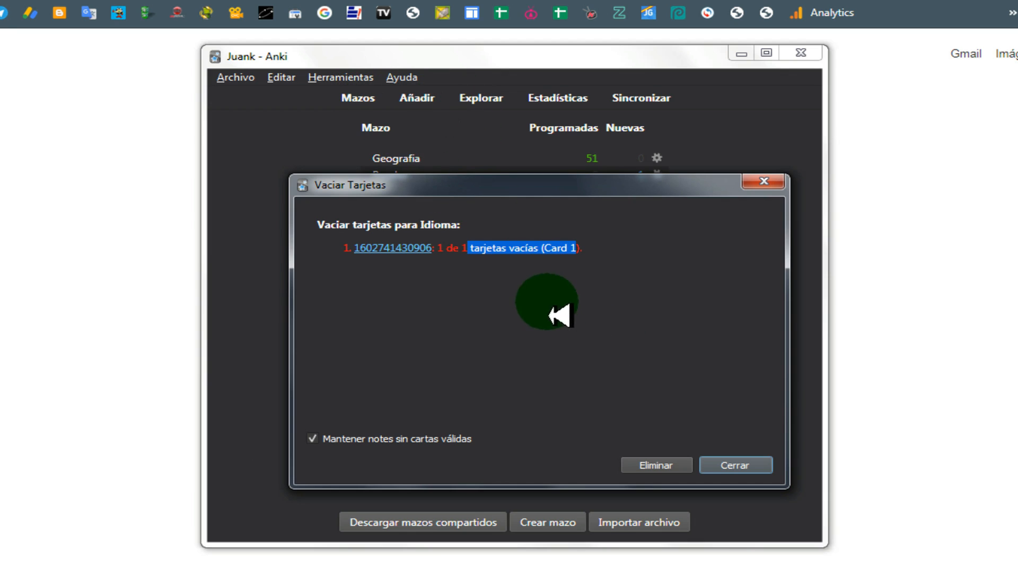
Turn off keeping notes without valid cards, delete the empty card and run the empty cards check again.
left_click(646, 466)
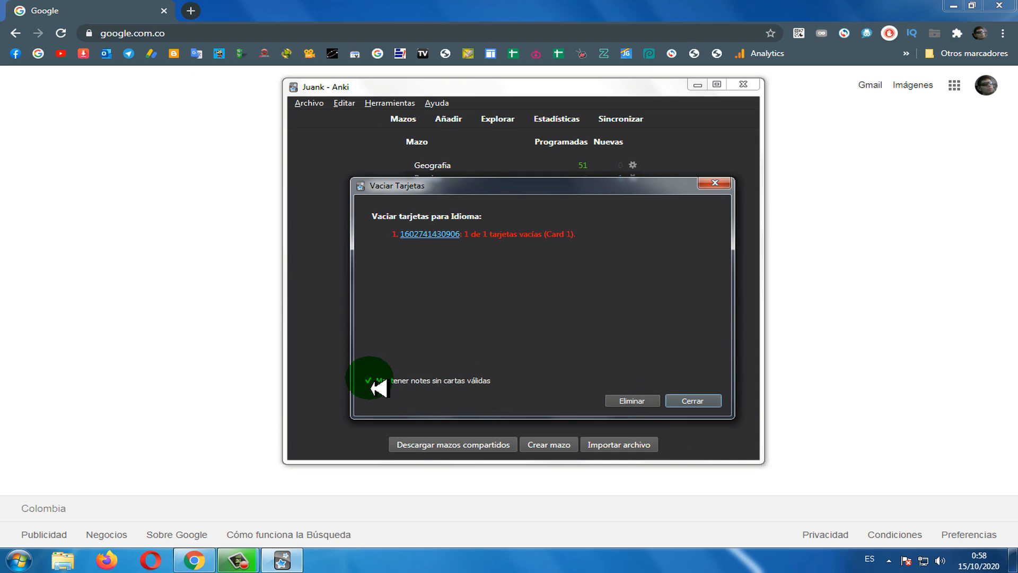
left_click(381, 382)
left_click(635, 400)
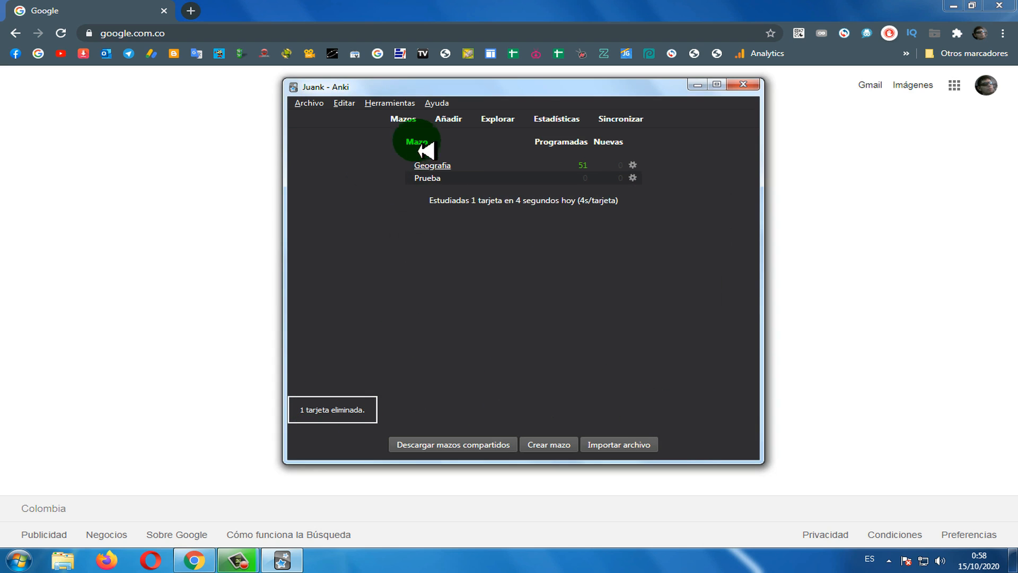
left_click(390, 103)
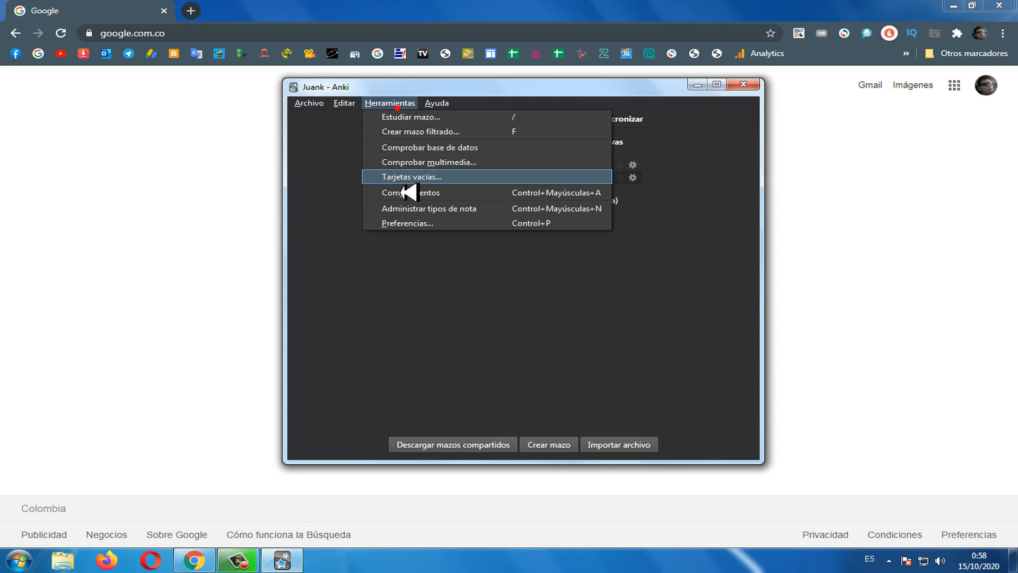
left_click(390, 179)
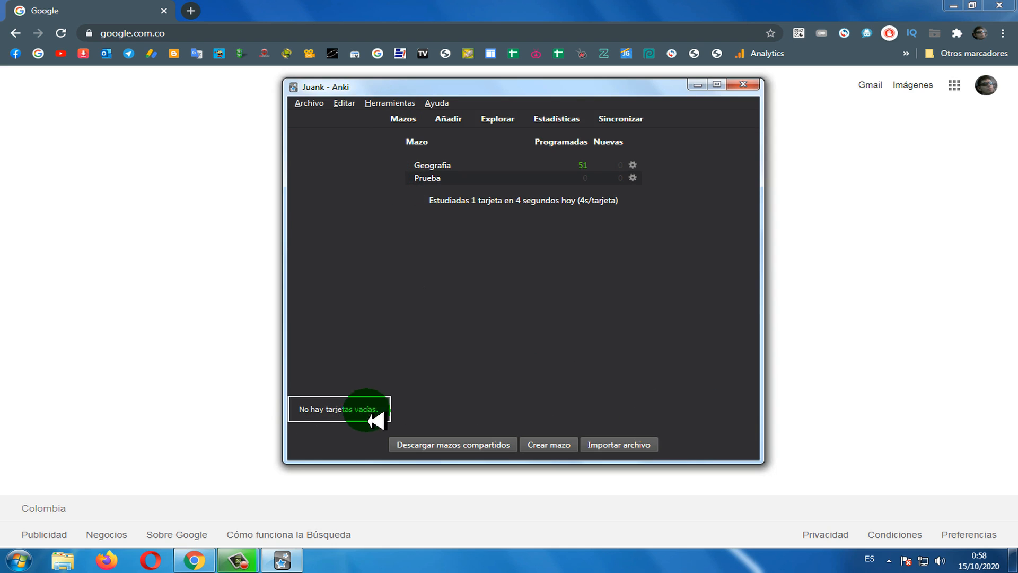
Open the add-ons manager's download dialog and browse the Anki 2.1 add-ons list on AnkiWeb.
key("ctrl+shift+a")
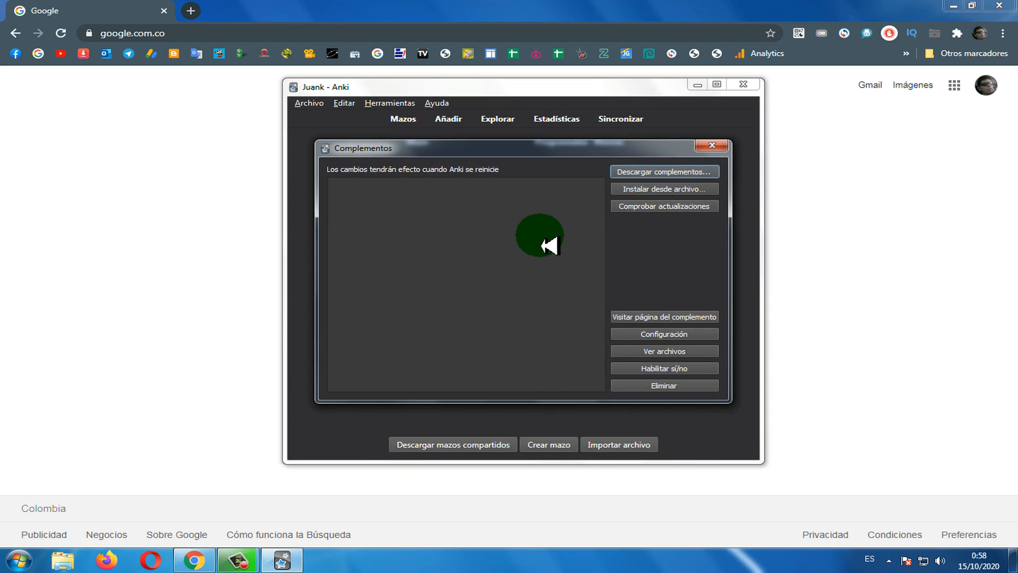
mouse_move(516, 154)
left_mouse_down()
mouse_move(561, 137)
mouse_move(525, 140)
left_mouse_up()
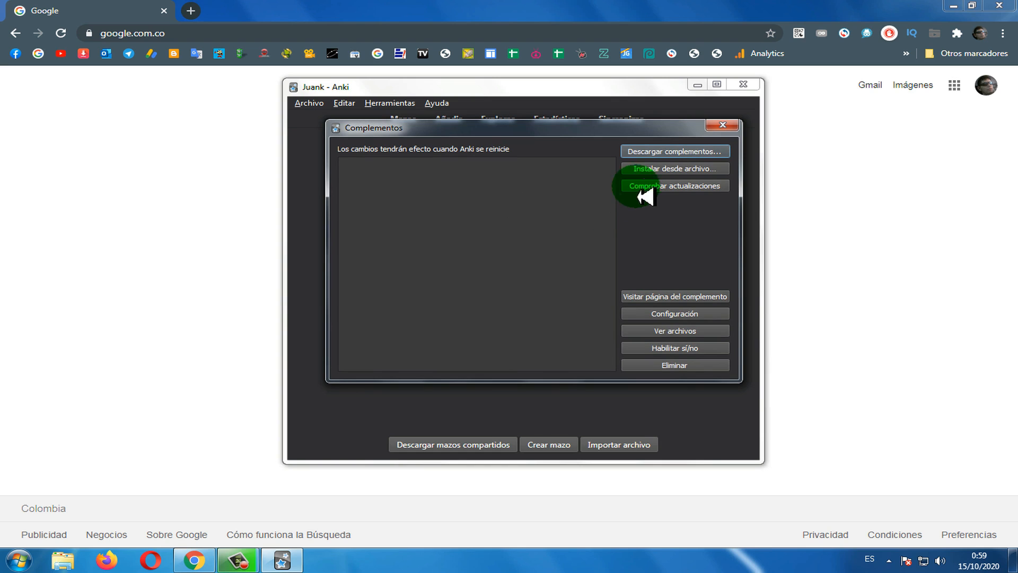
left_click_drag(603, 139, 598, 160)
left_click(678, 173)
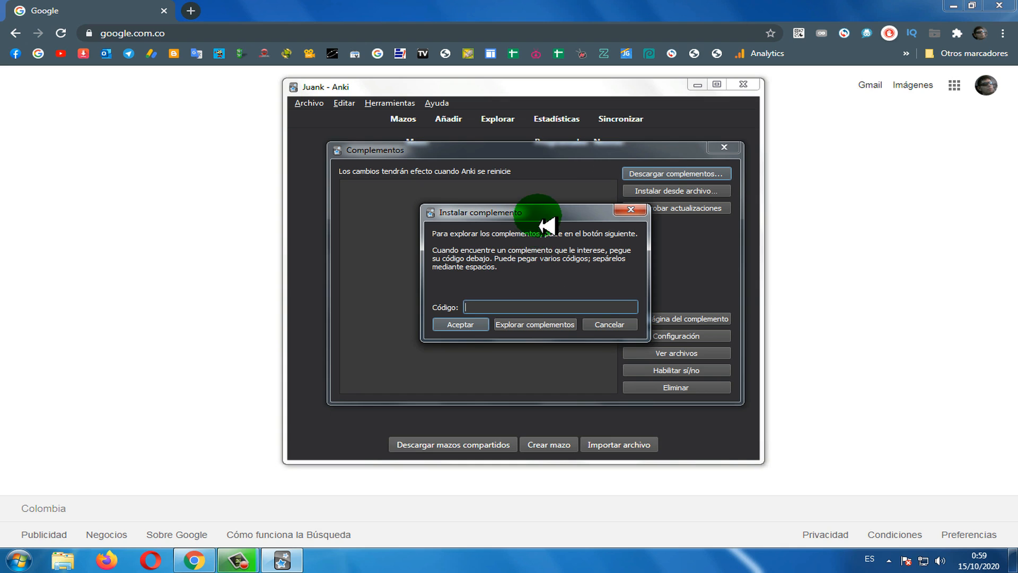
left_click(478, 306)
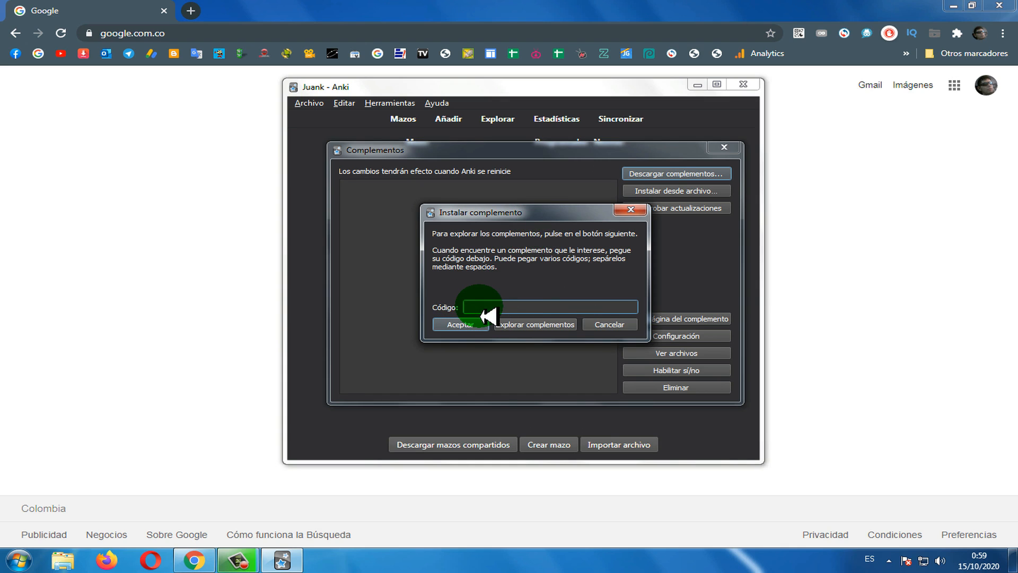
left_click(531, 325)
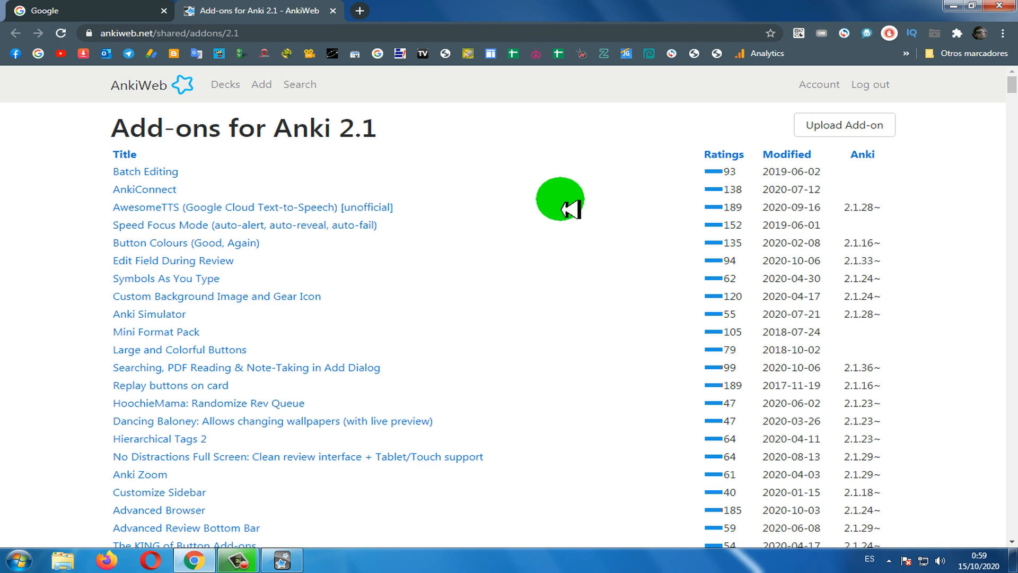
mouse_move(1012, 88)
left_mouse_down()
mouse_move(1013, 117)
mouse_move(1013, 86)
left_mouse_up()
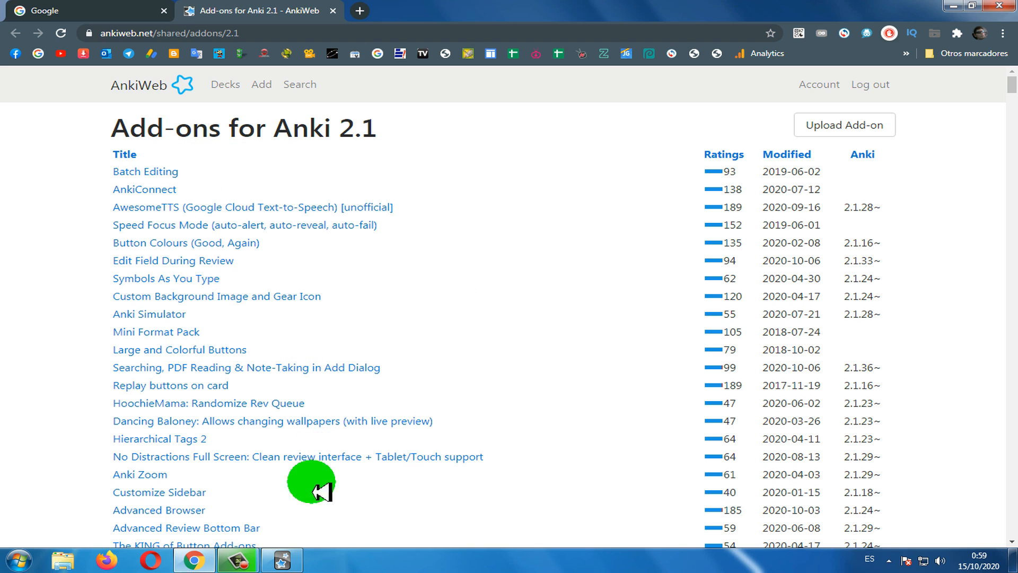
mouse_move(289, 564)
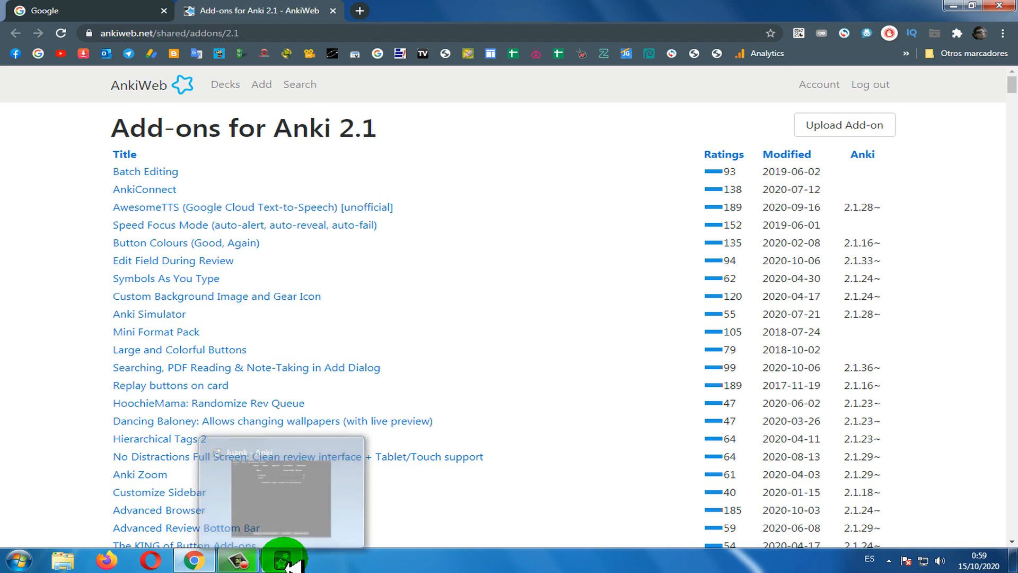
Open the AnkiConnect add-on page, copy its download code and switch back to Anki.
left_click(150, 186)
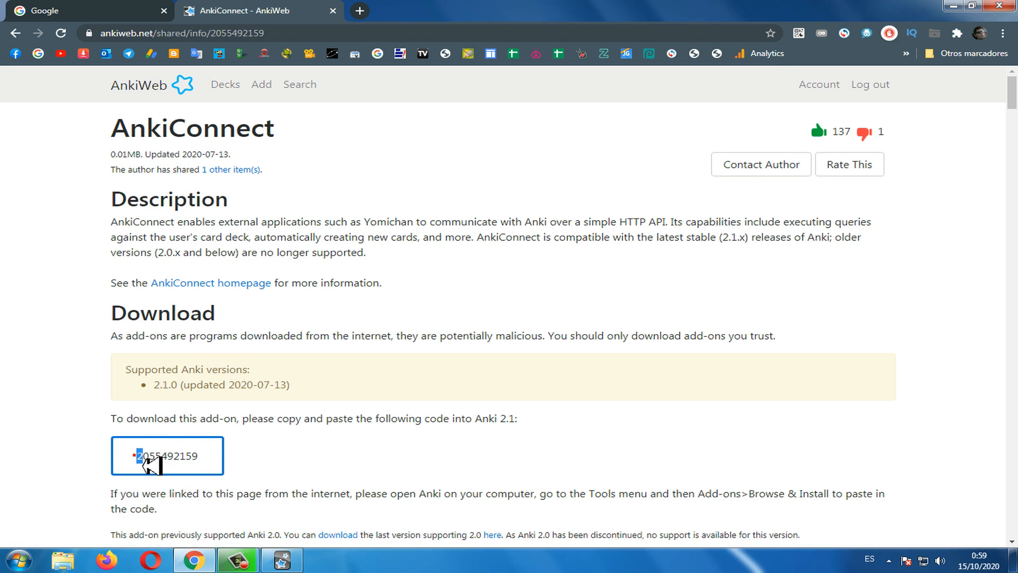
right_click(151, 467)
left_click(193, 374)
left_click(282, 560)
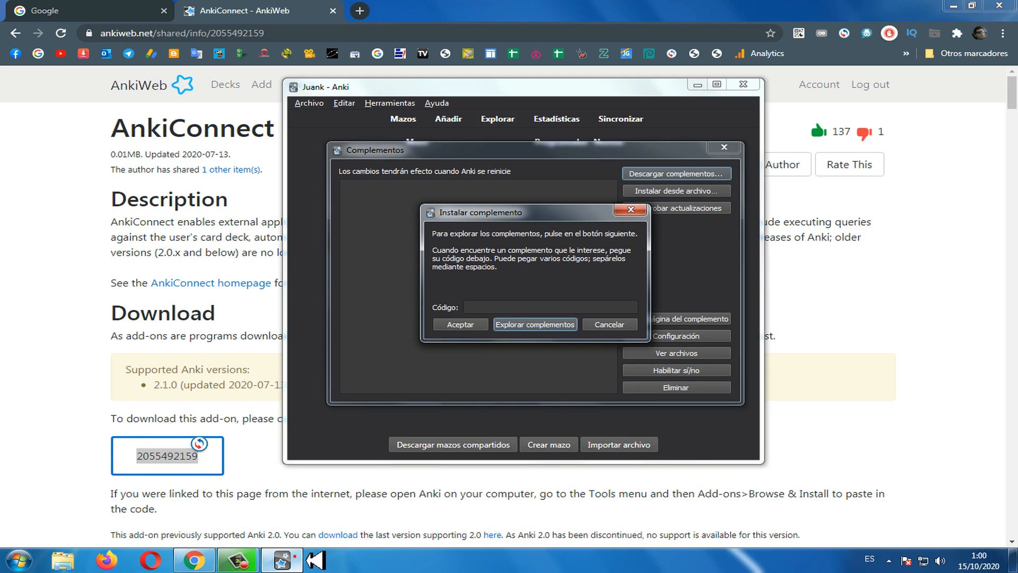
right_click(473, 306)
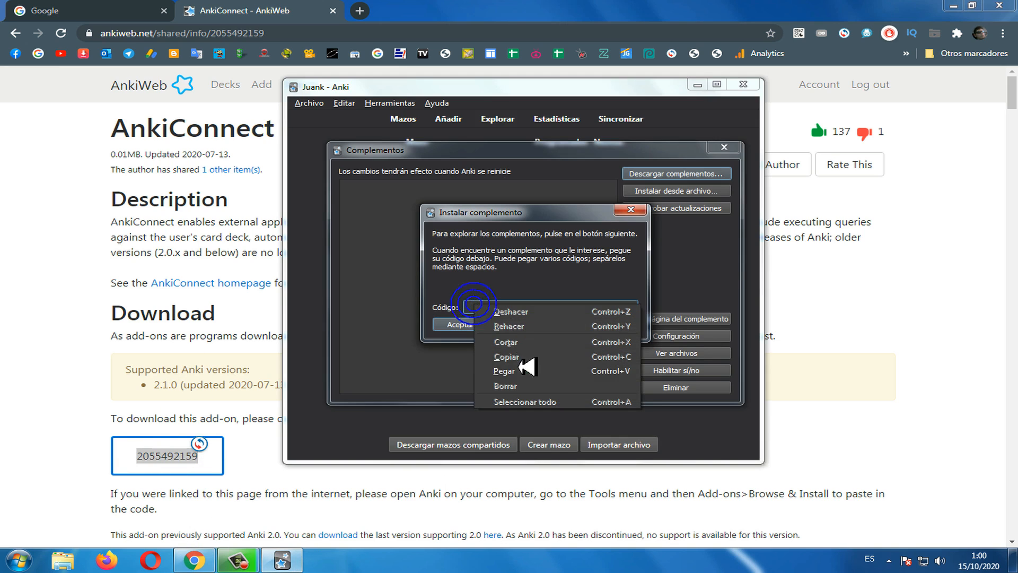
left_click(504, 370)
left_click(460, 324)
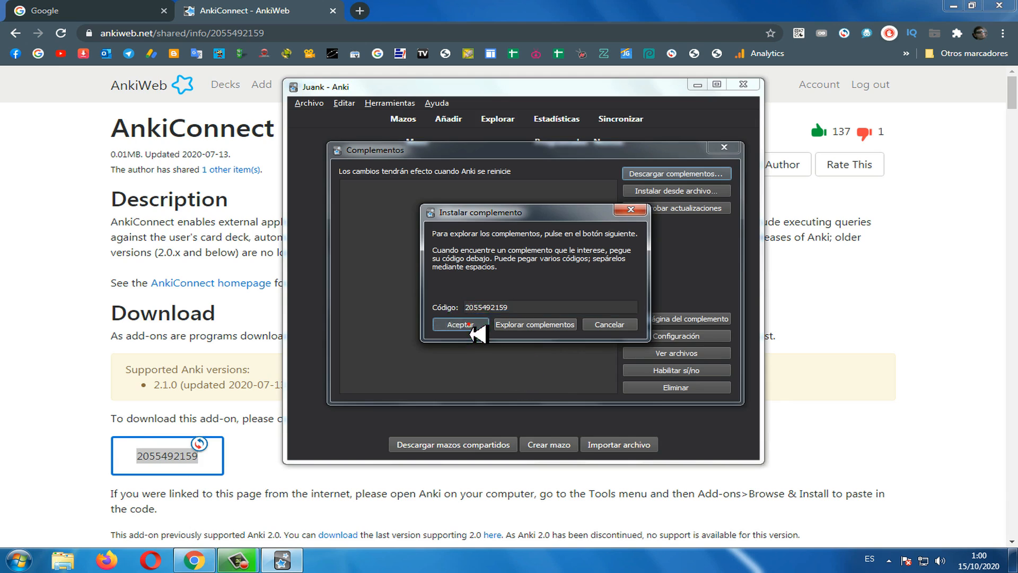
left_click(476, 385)
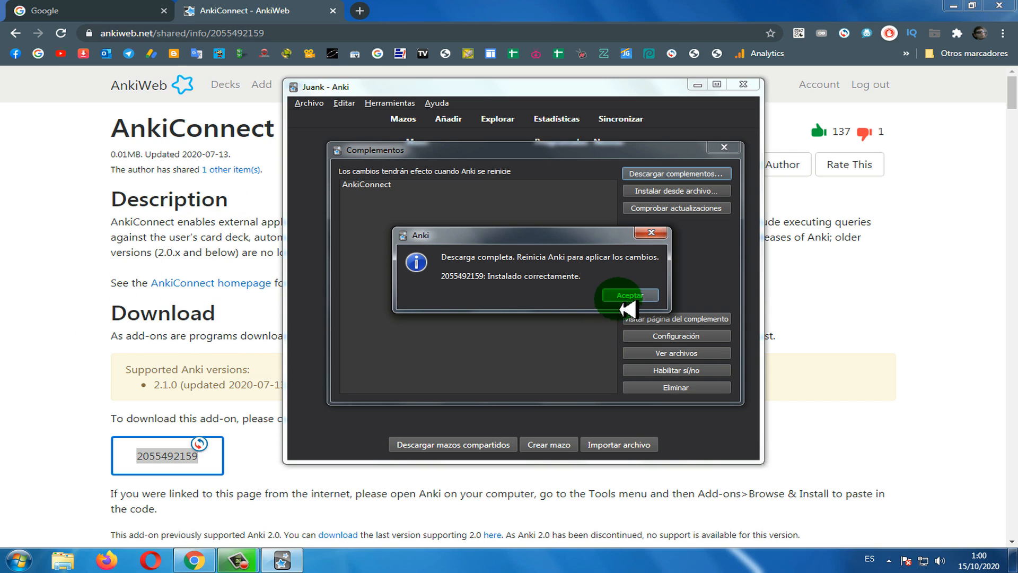
left_click(630, 295)
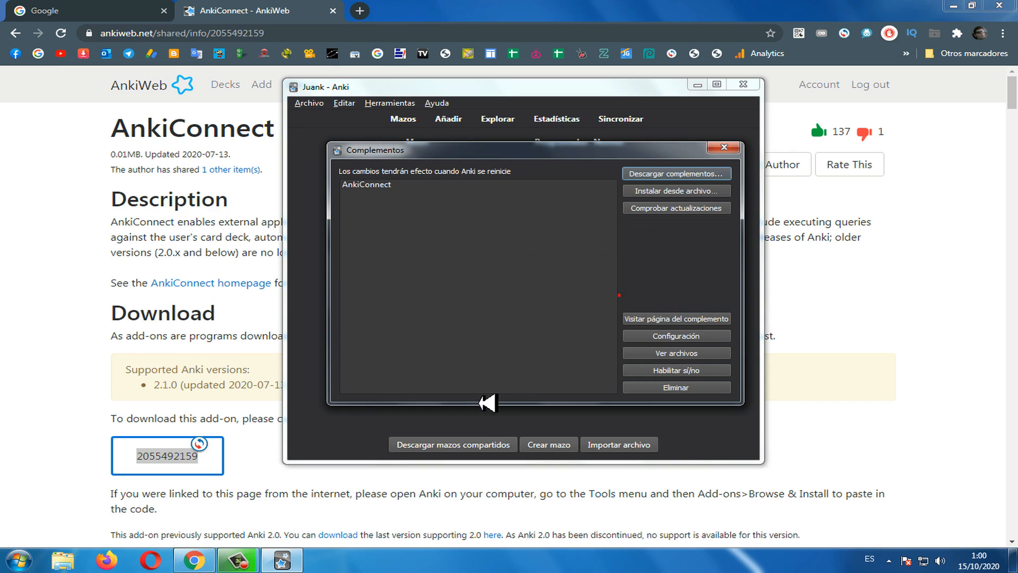
View the AnkiConnect configuration, cancel without changes and close the add-ons manager.
left_click(684, 335)
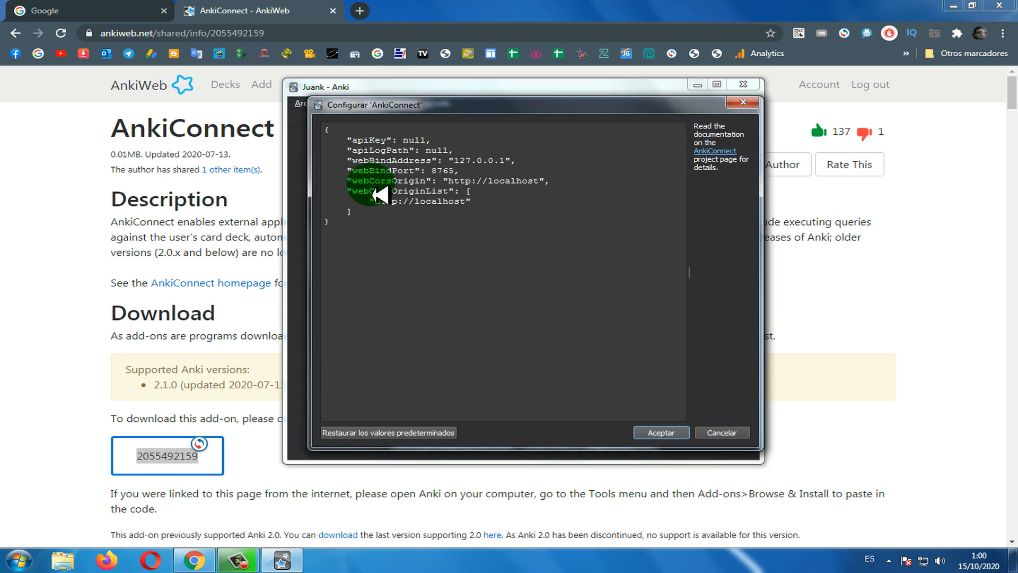
left_click(722, 432)
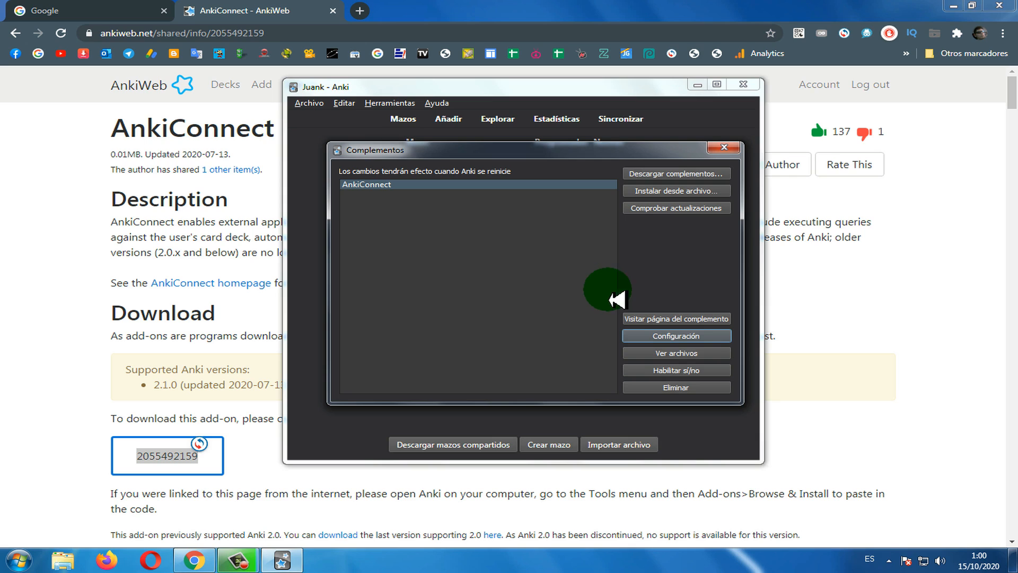
left_click(724, 147)
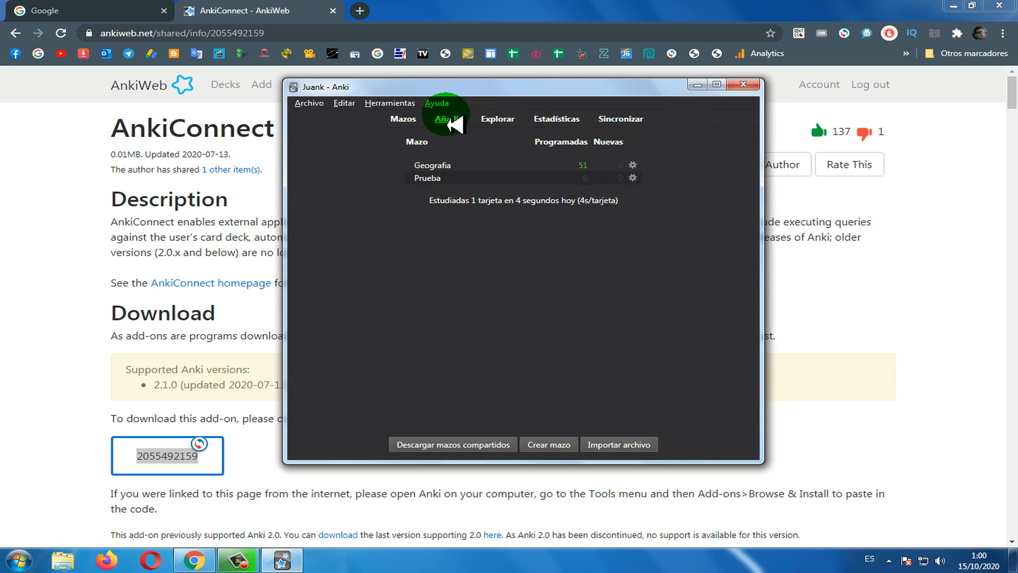
Open the note type manager and add a note type cloned from Basic, named Copia de Basic.
left_click(393, 103)
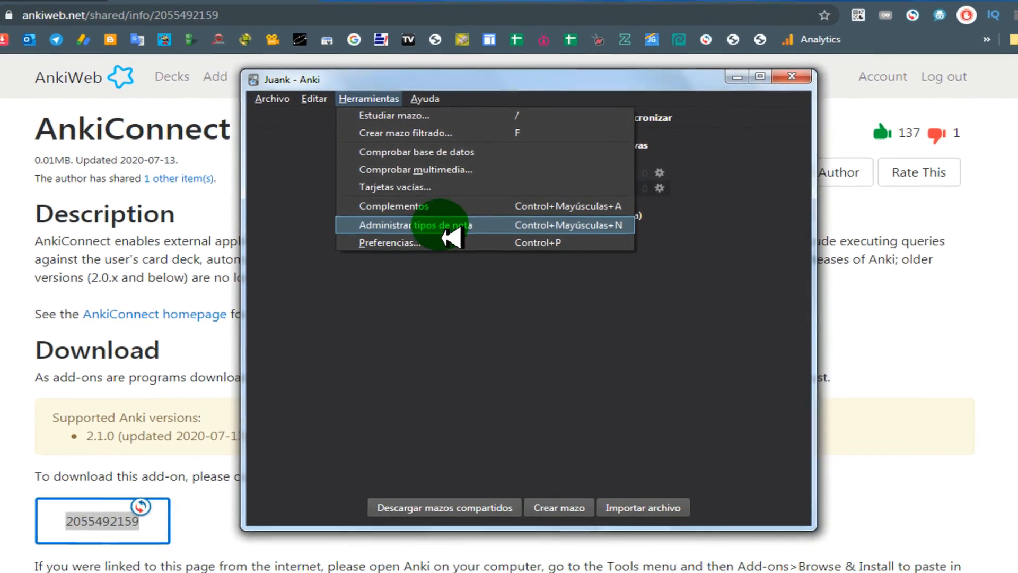
left_click(419, 221)
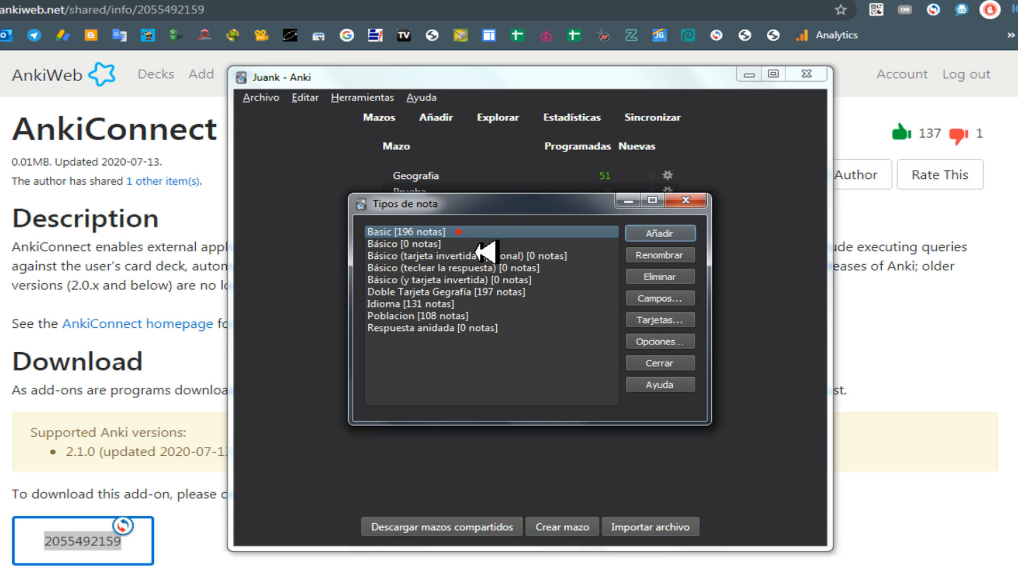
left_click(636, 236)
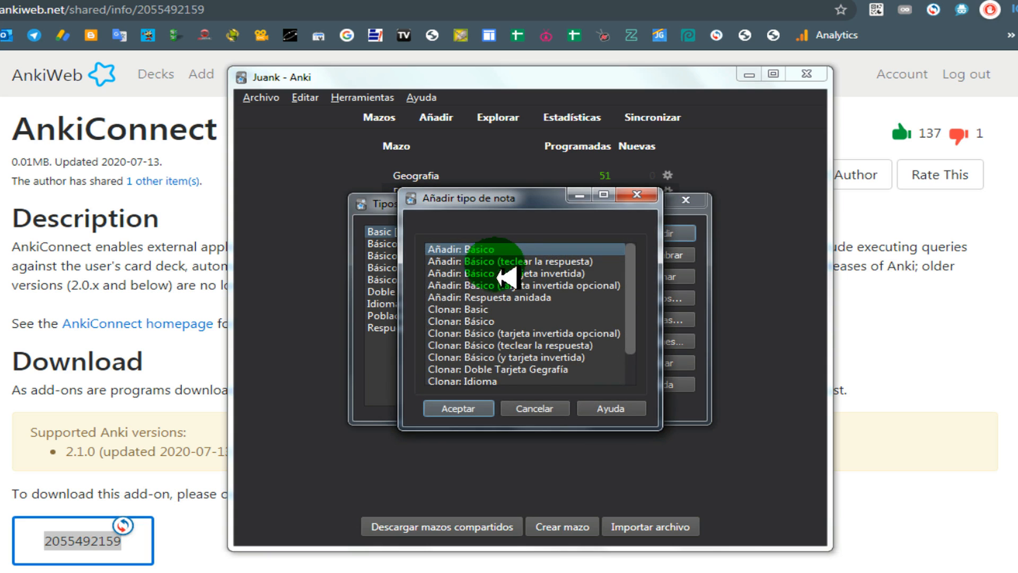
left_click_drag(632, 313, 635, 334)
left_click(453, 286)
left_click(467, 409)
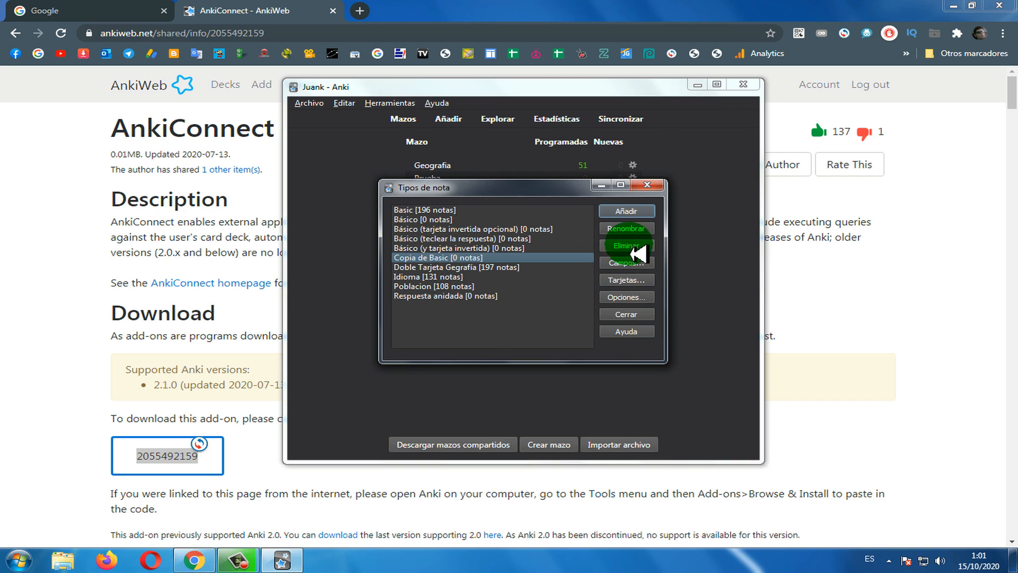
Look over the card templates of Copia de Basic, and close the template editor and note type manager.
left_click(624, 278)
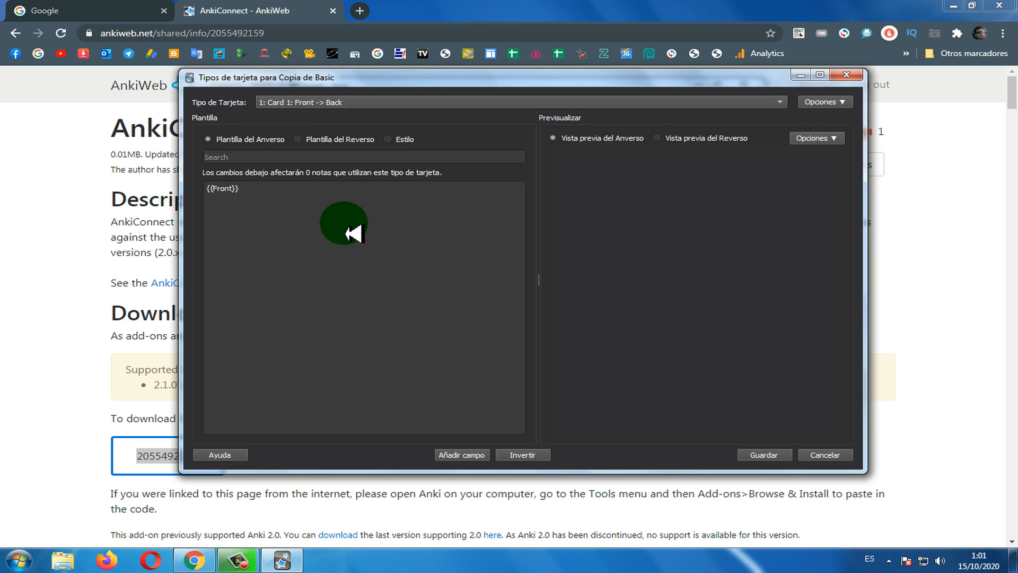
left_click(855, 73)
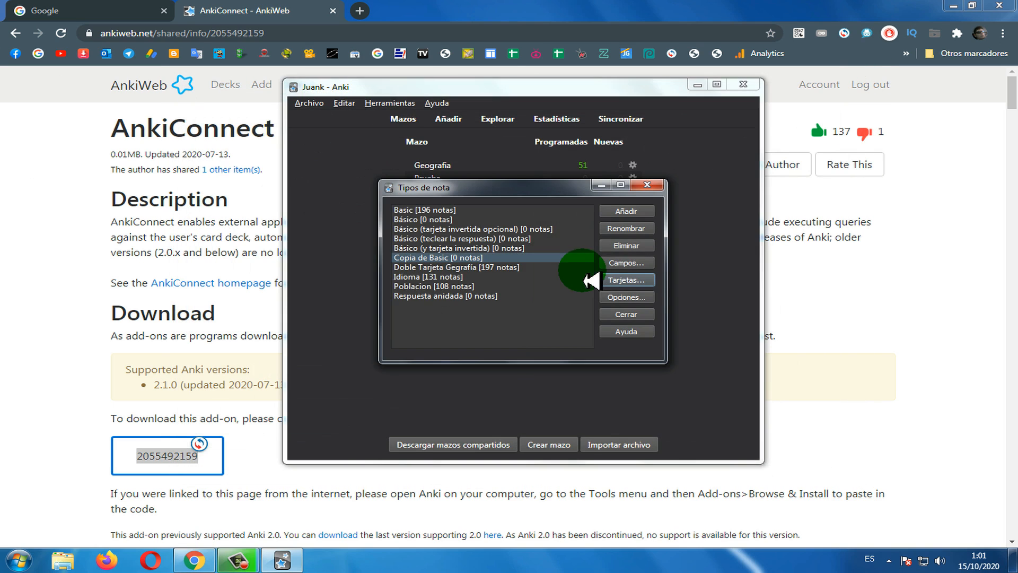
left_click(650, 191)
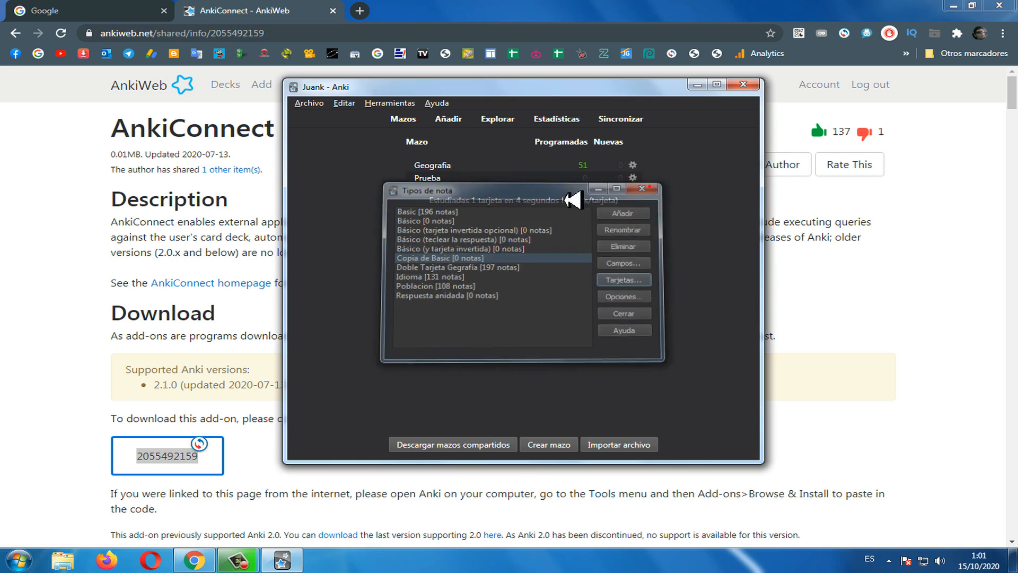
Open the preferences and review the basic and scheduling settings, including the hour at which the next day starts.
left_click(390, 103)
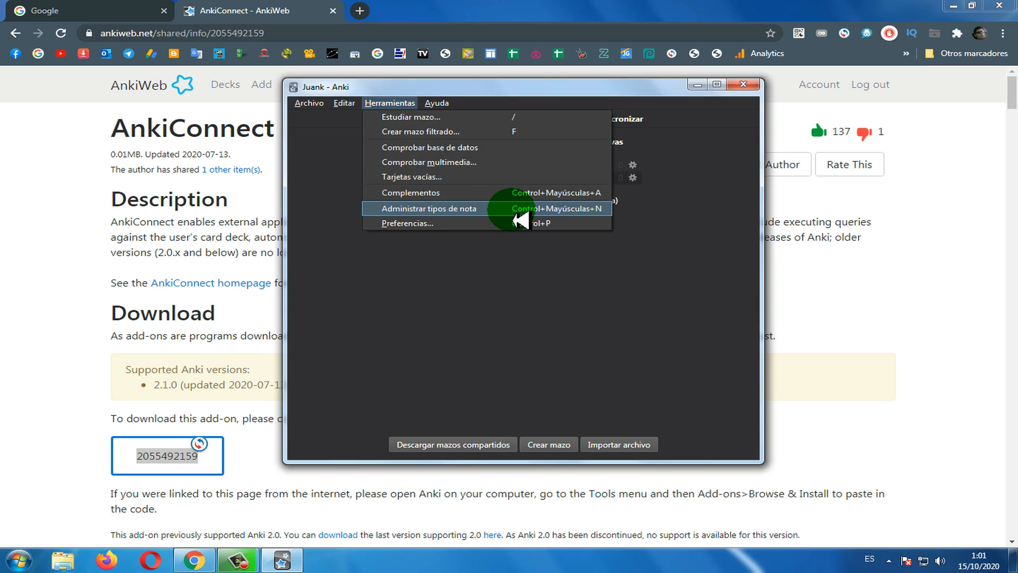
left_click(424, 223)
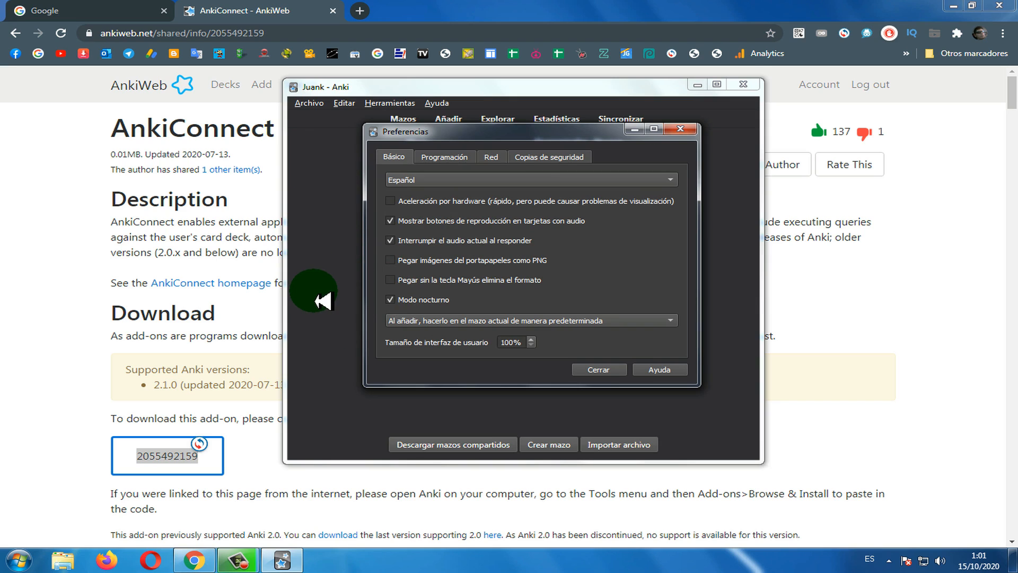
left_click(391, 239)
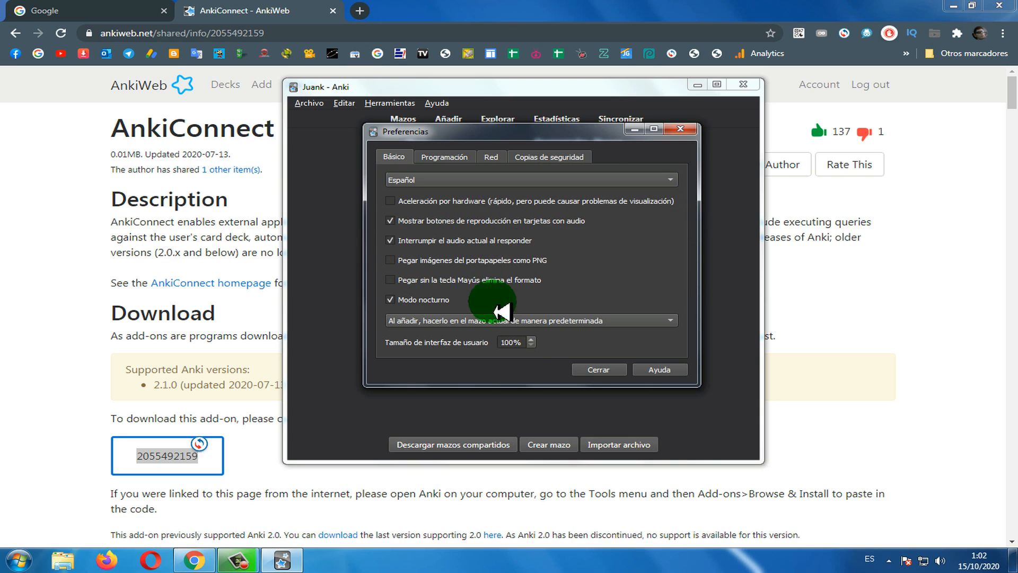
left_click(441, 157)
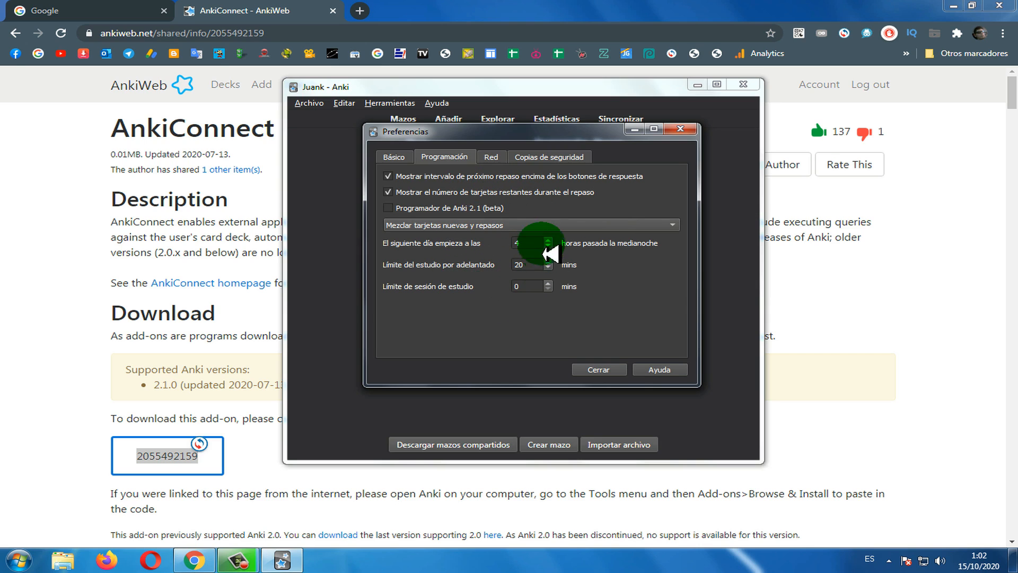
left_click(523, 244)
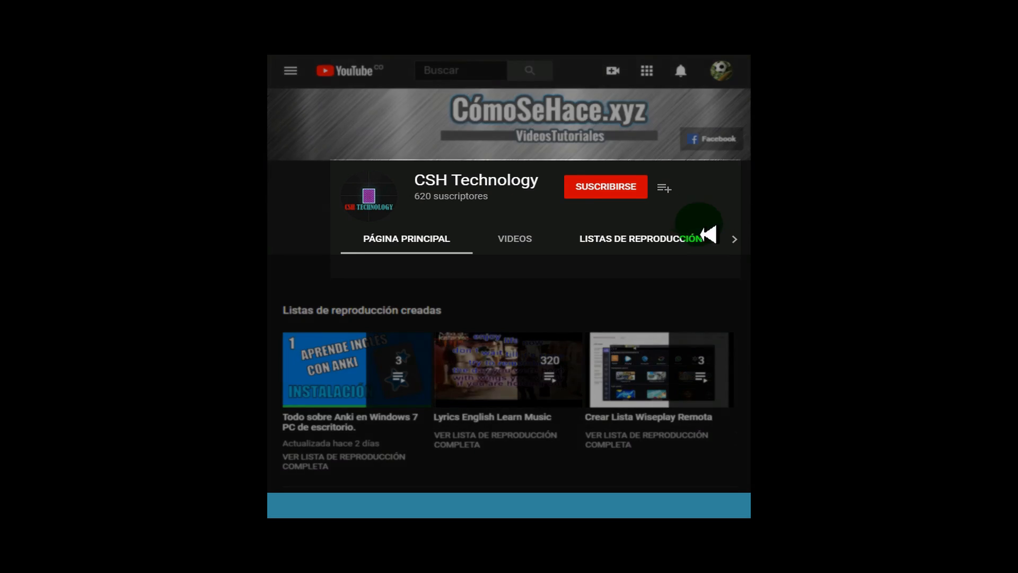
left_click(616, 188)
left_click(642, 196)
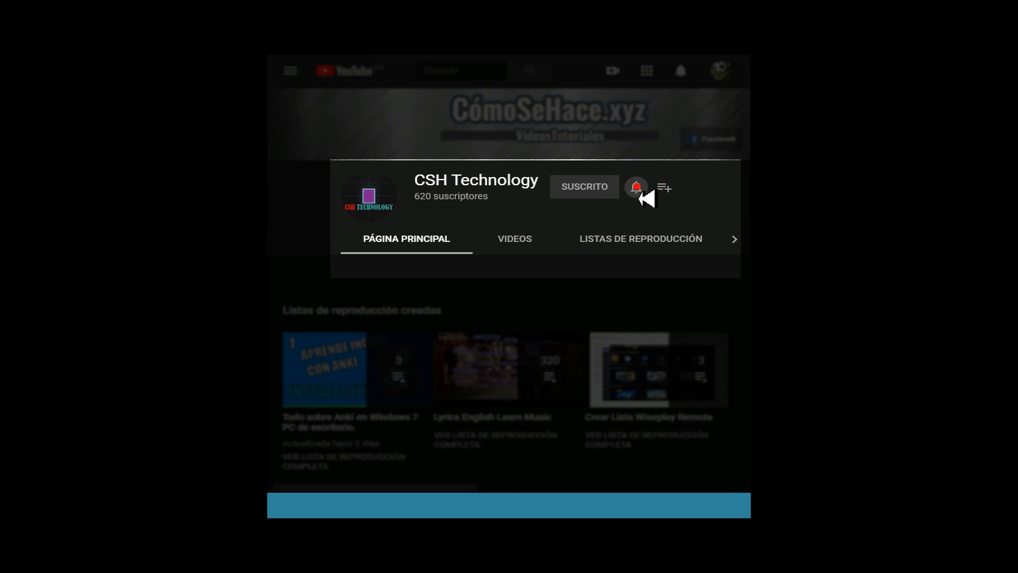
left_click(669, 228)
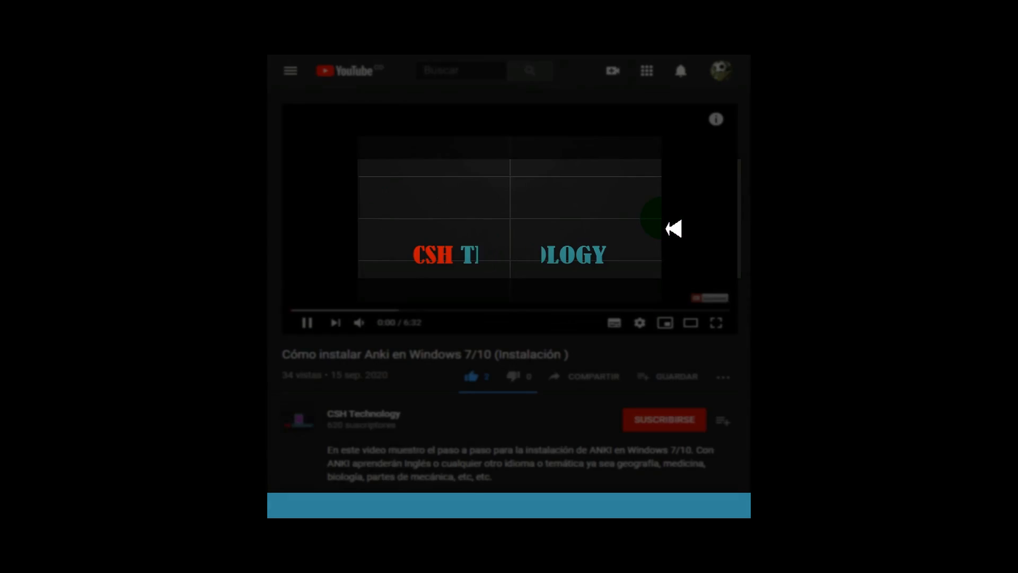
left_click(483, 377)
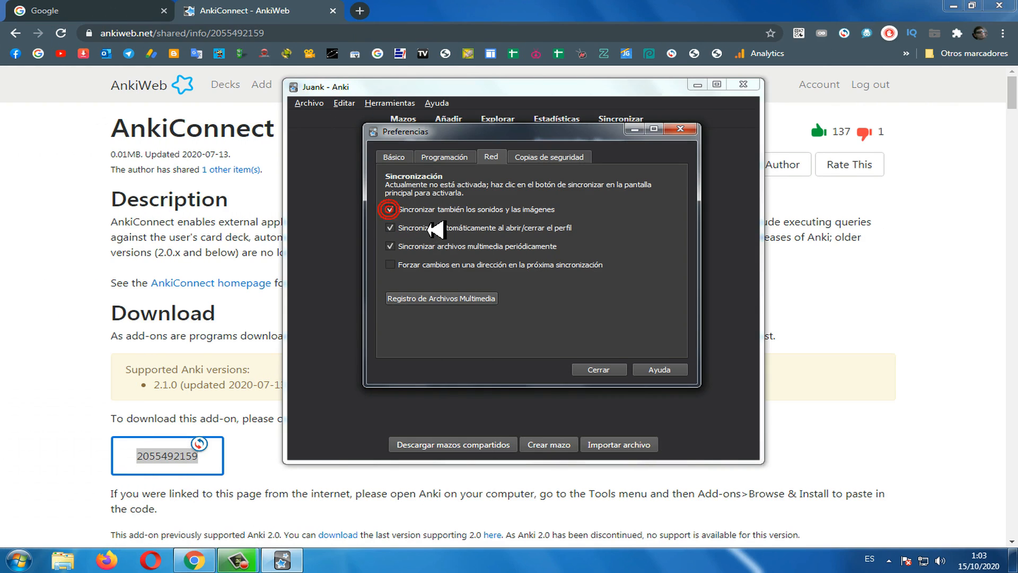
Review the network synchronization and backup preferences, and close the preferences.
left_click(393, 211)
left_click(544, 160)
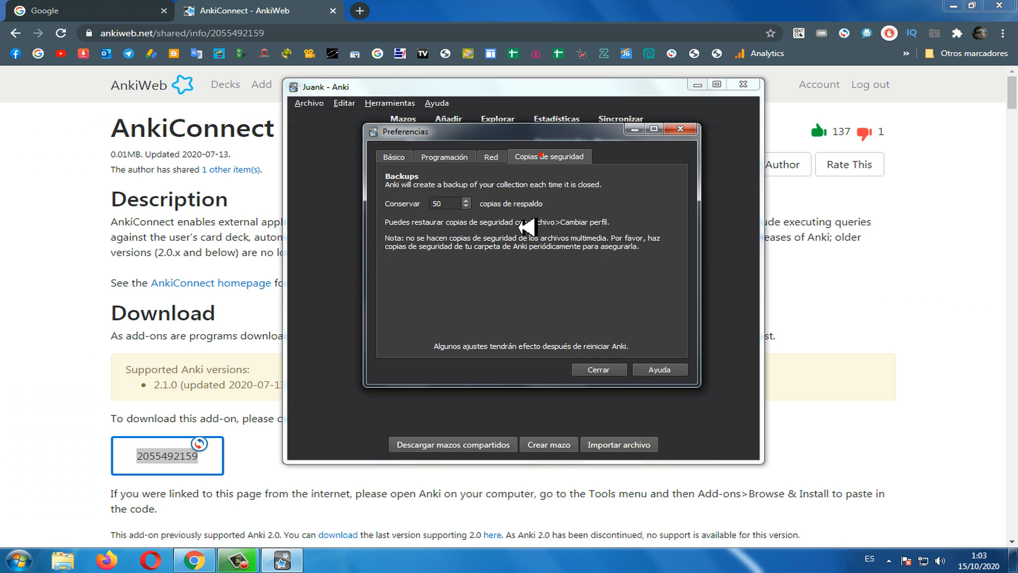
left_click(605, 371)
Open the About Anki information and highlight the program's version number.
left_click(390, 102)
left_click(436, 102)
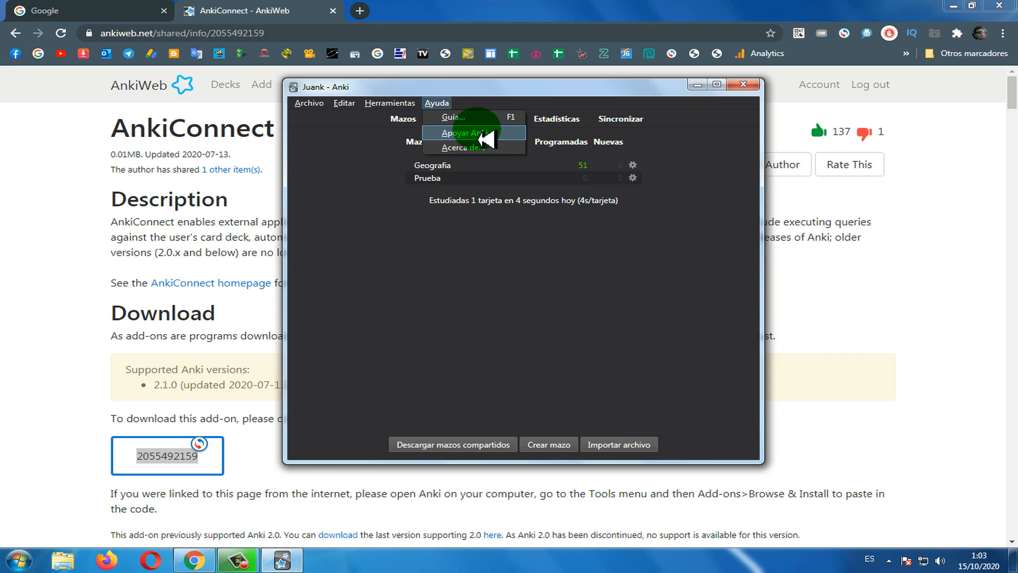
left_click(466, 158)
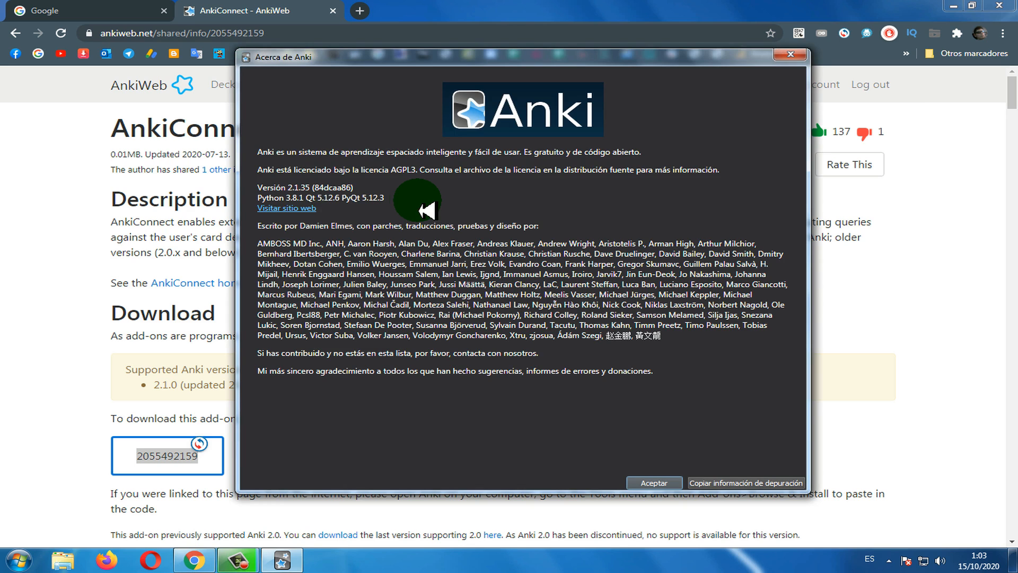
left_click_drag(287, 187, 296, 186)
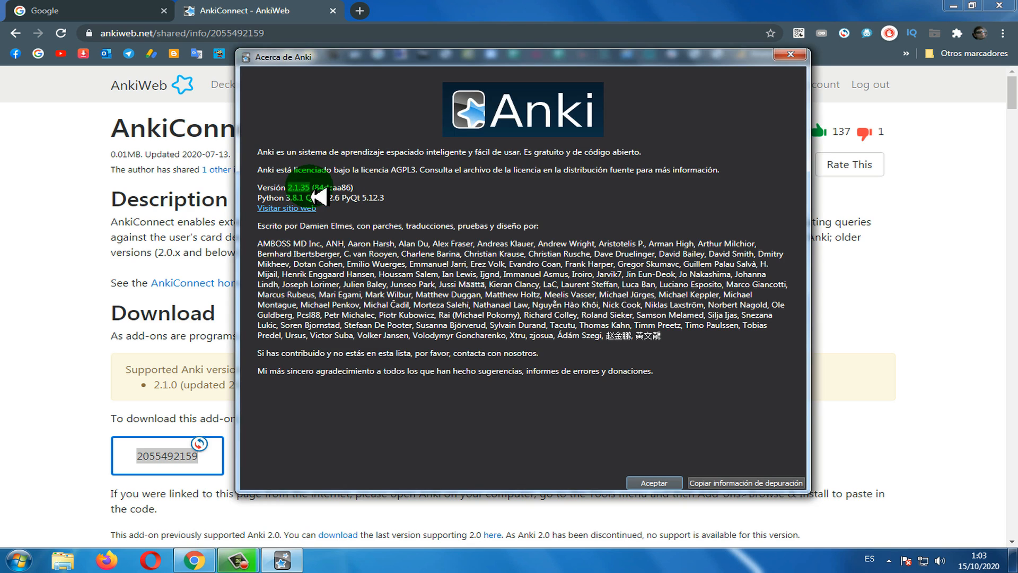
Close the About information and add a Copia de Basic note to the Prueba deck with front "prueba2" and back "okok".
left_click(655, 483)
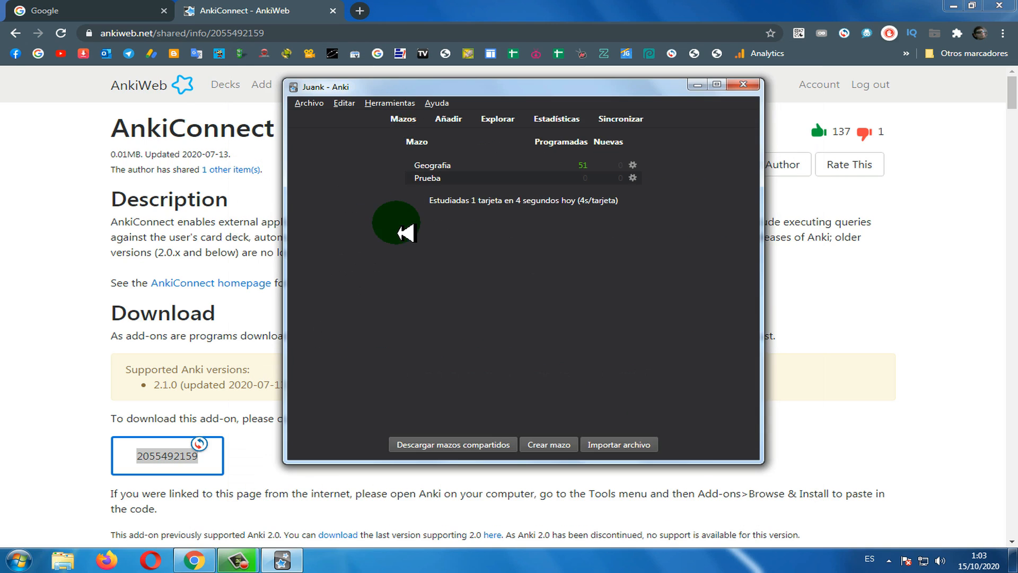
left_click(462, 129)
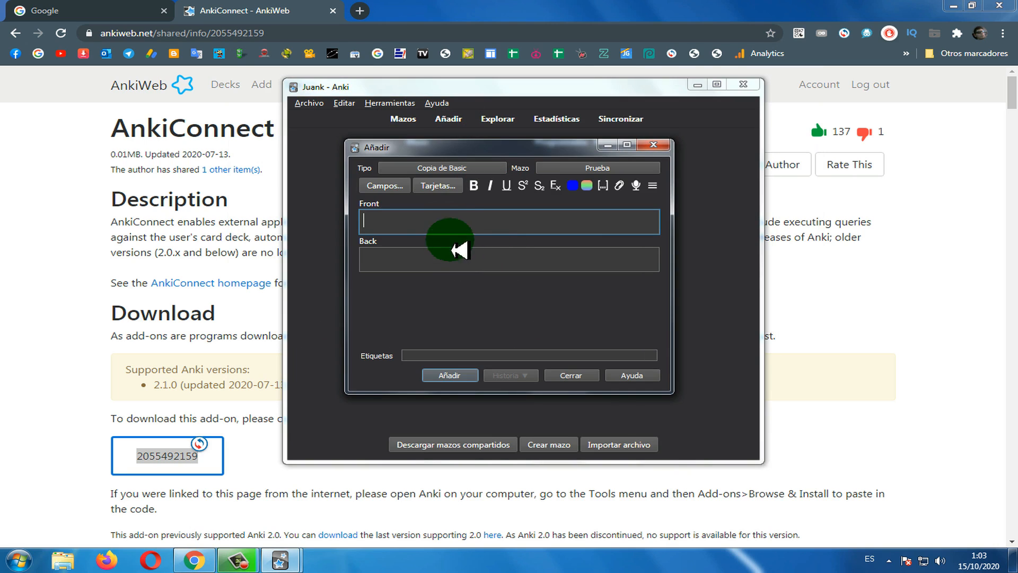
type("pru")
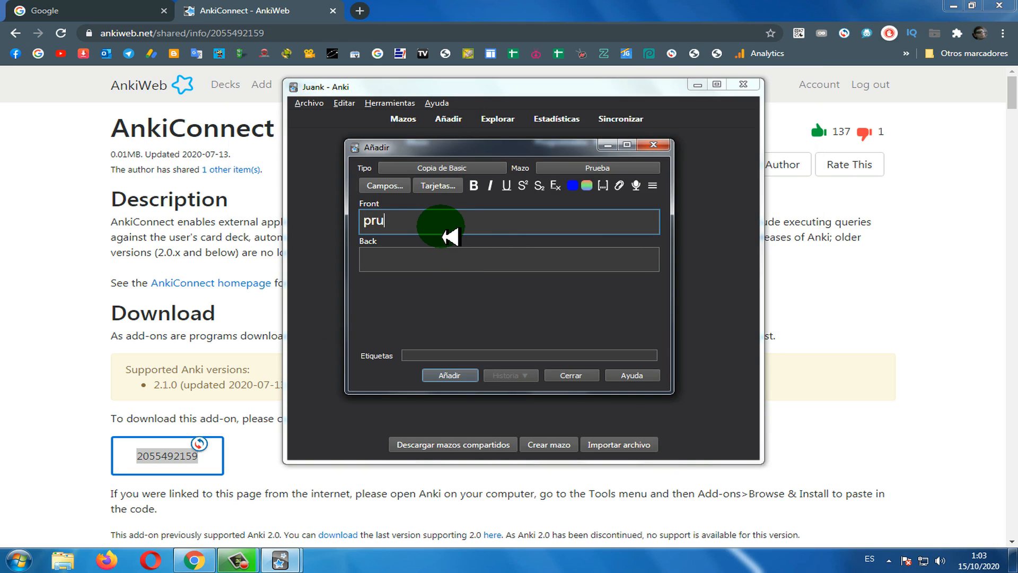
type("eba2")
left_click(391, 264)
type("oko")
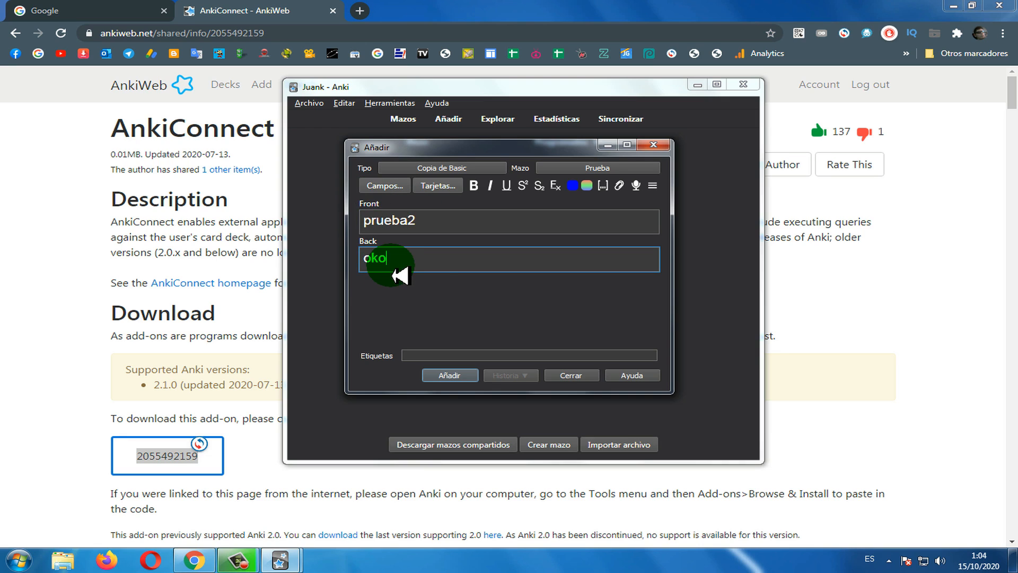
type("k")
left_click(466, 378)
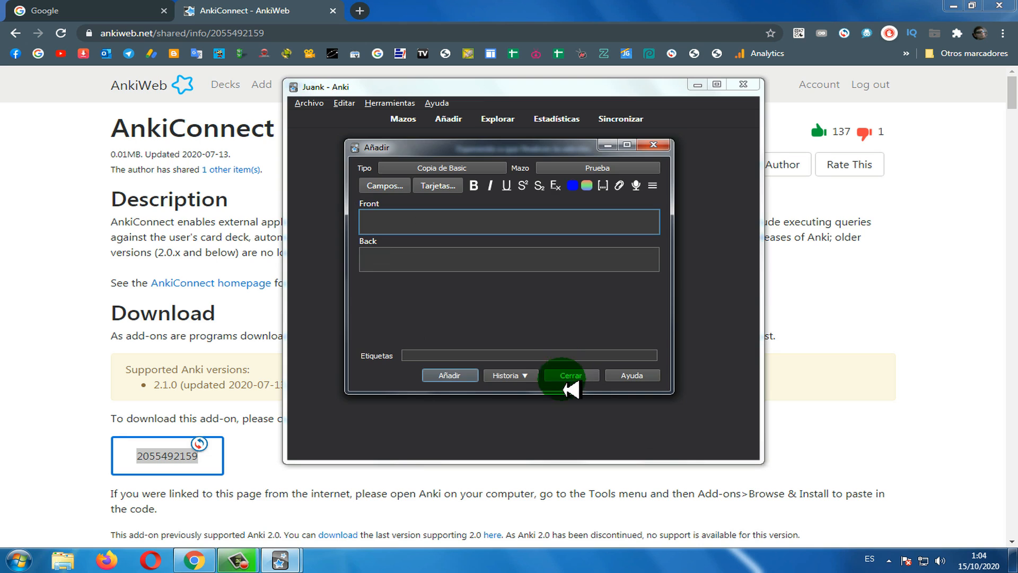
left_click(563, 379)
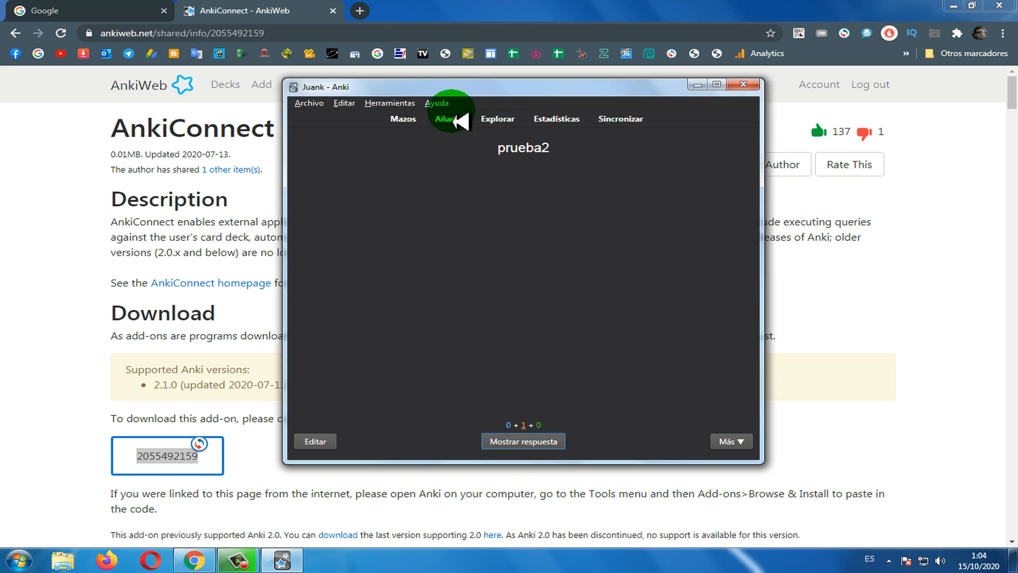
Open the card browser and examine the fields of a Malta card in the Geografia deck.
left_click(498, 127)
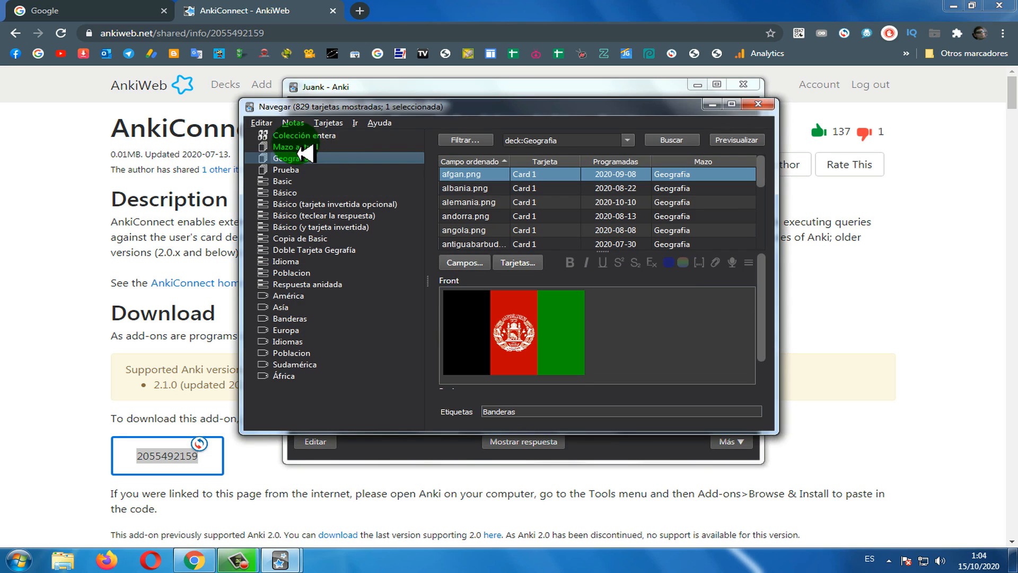
left_click_drag(761, 176, 764, 219)
left_click(508, 202)
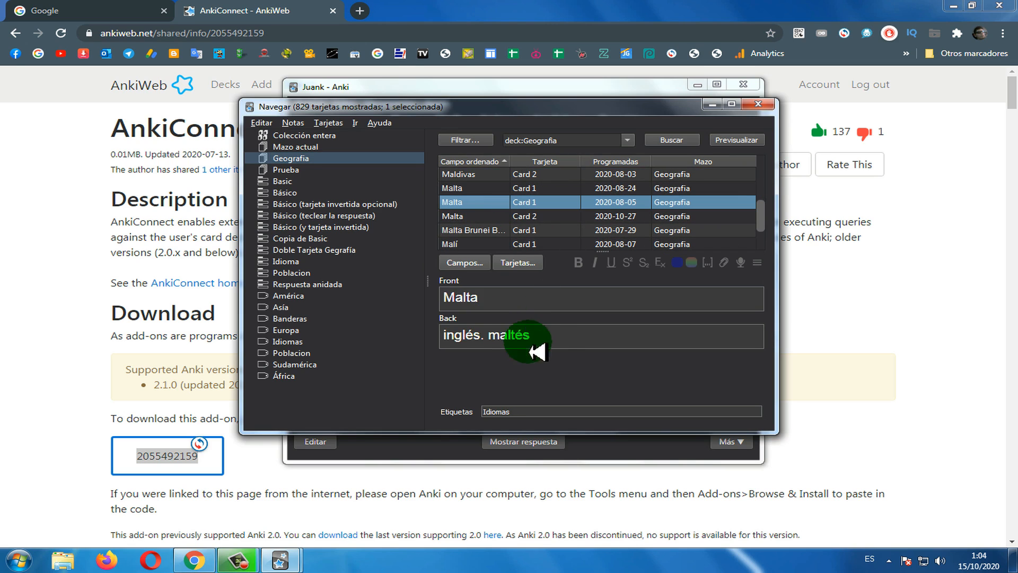
left_click(549, 342)
left_click(592, 144)
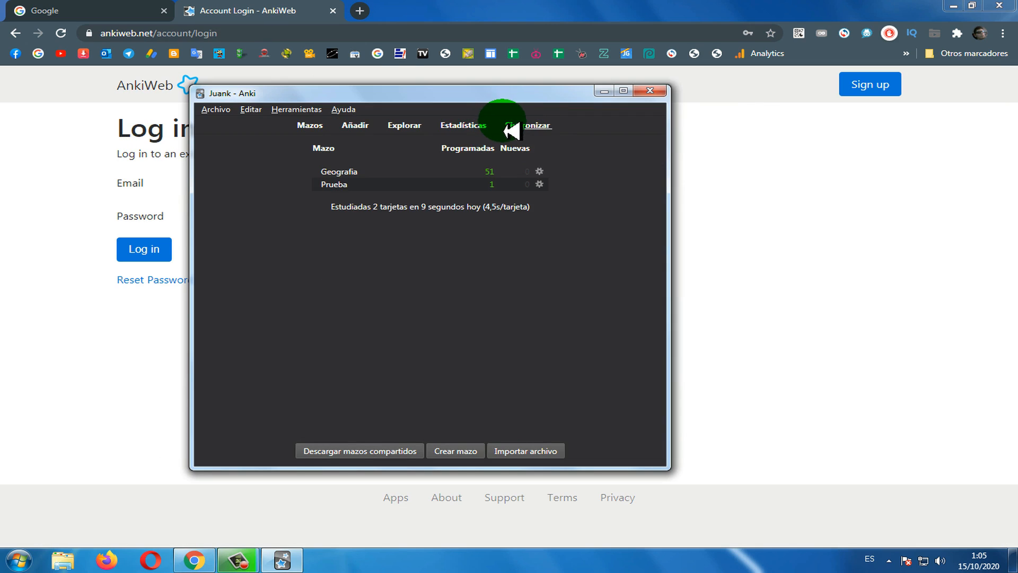
Open the statistics, look over the daily summary and forecast for the current deck, and close them.
left_click(464, 126)
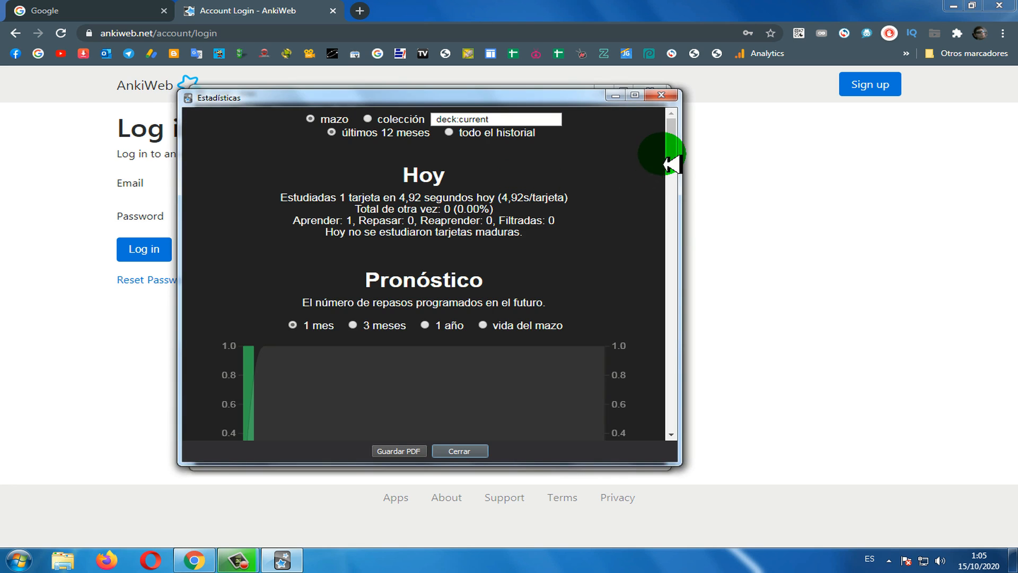
left_click_drag(673, 161, 672, 125)
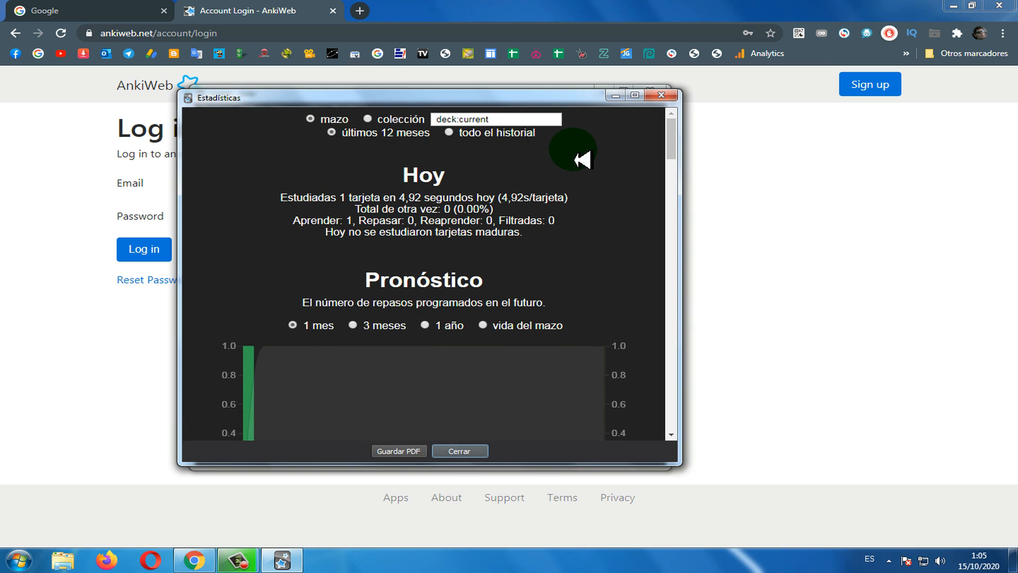
left_click(662, 94)
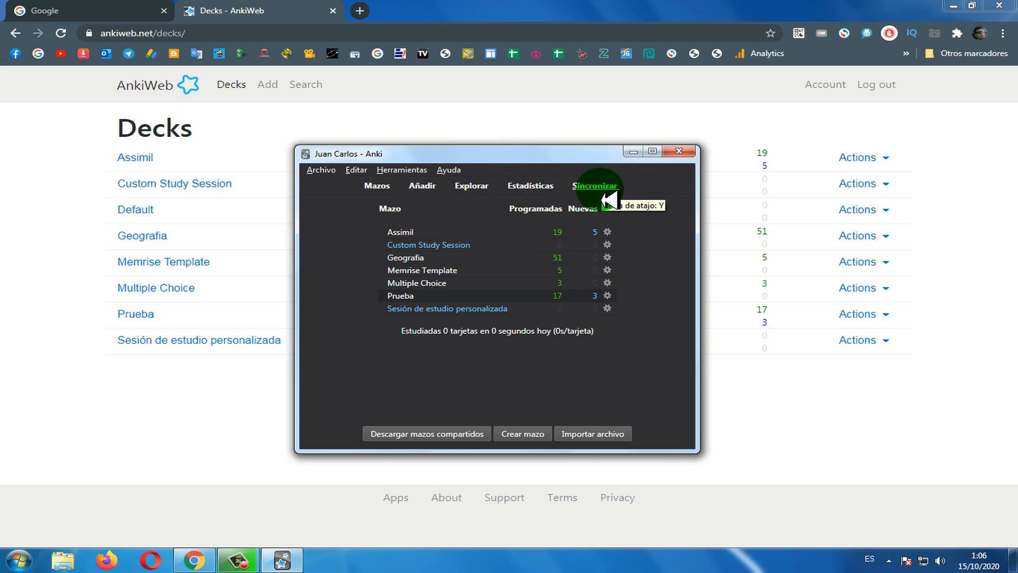
Create a new deck named "prueba2" from the deck list.
left_click(408, 295)
key("d")
left_click(524, 434)
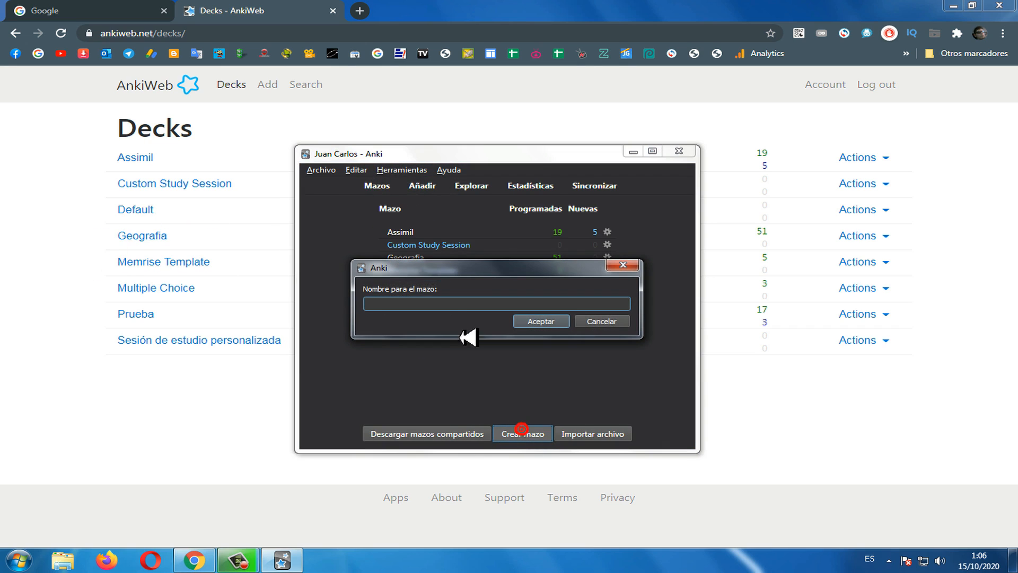
type("prueba2")
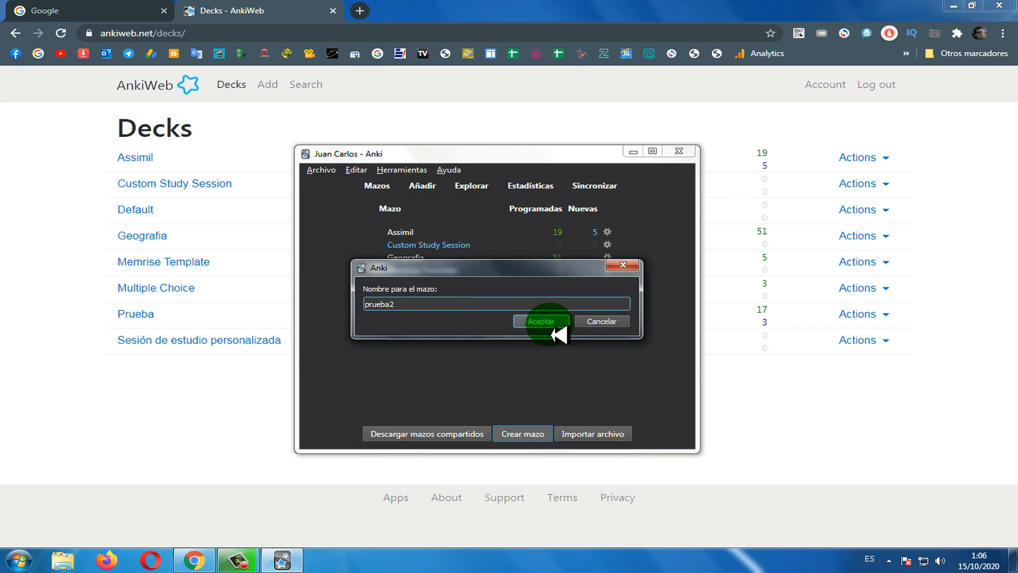
left_click(542, 321)
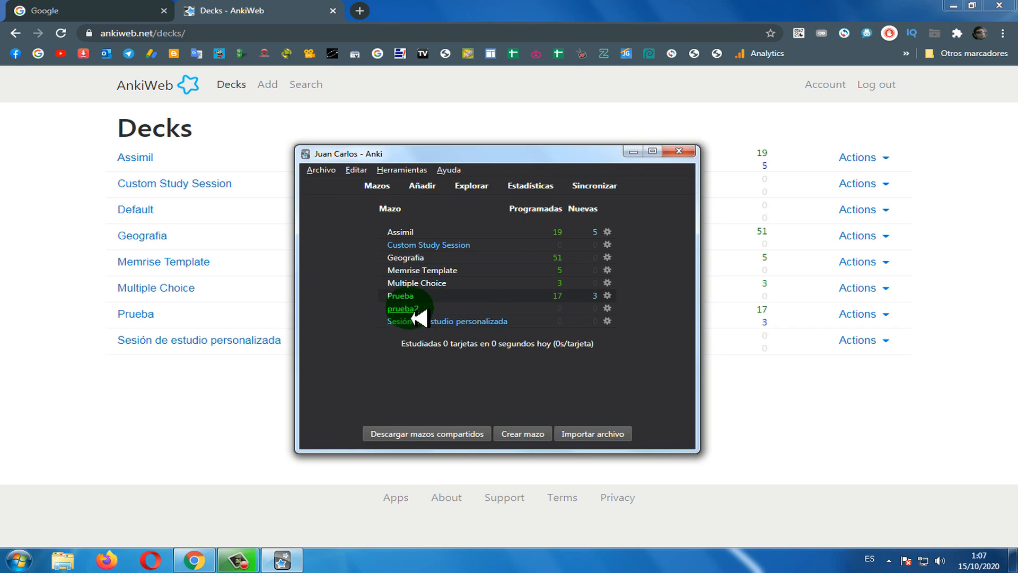
Switch to the browser, reload the AnkiWeb deck list to check for prueba2, and return to Anki.
left_click(7, 244)
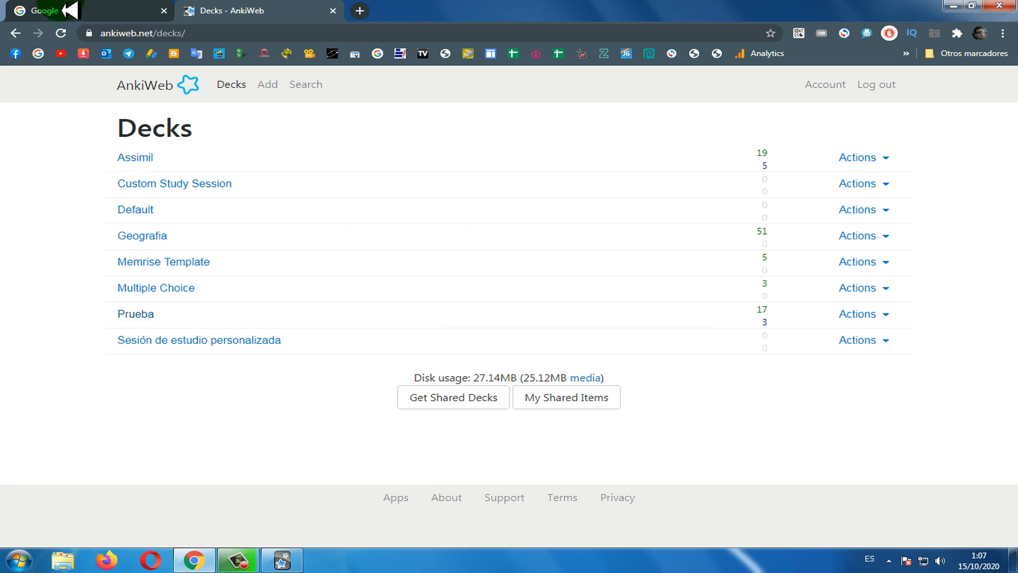
left_click(61, 32)
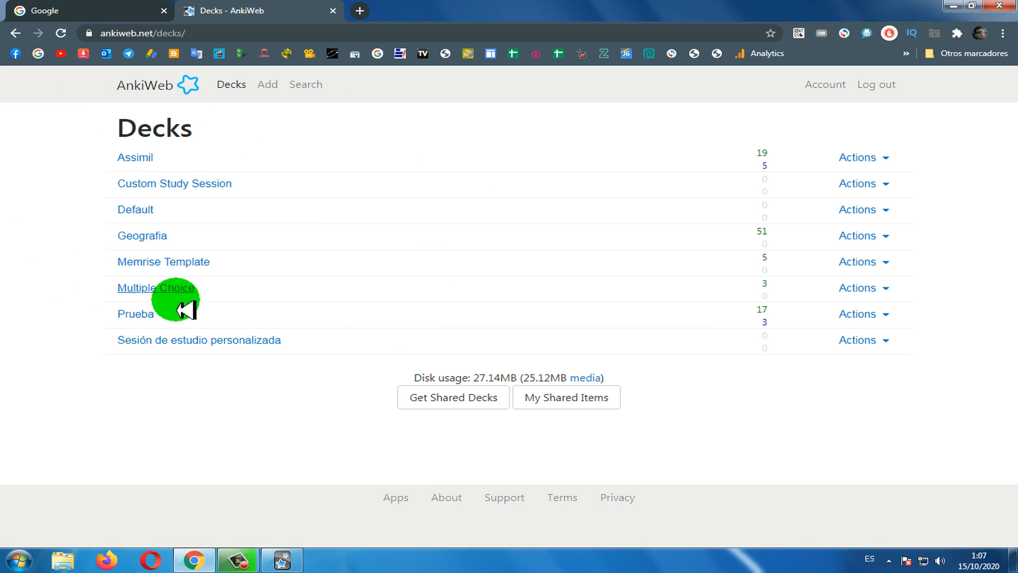
left_click(289, 563)
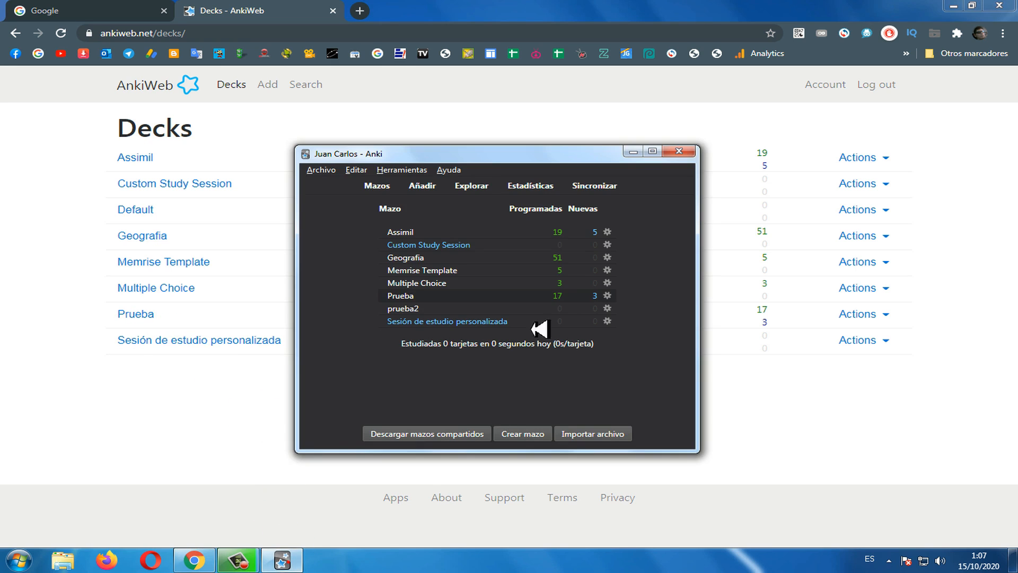
Synchronize the collection with AnkiWeb and open the prueba2 deck from the reloaded web deck list.
left_click(611, 185)
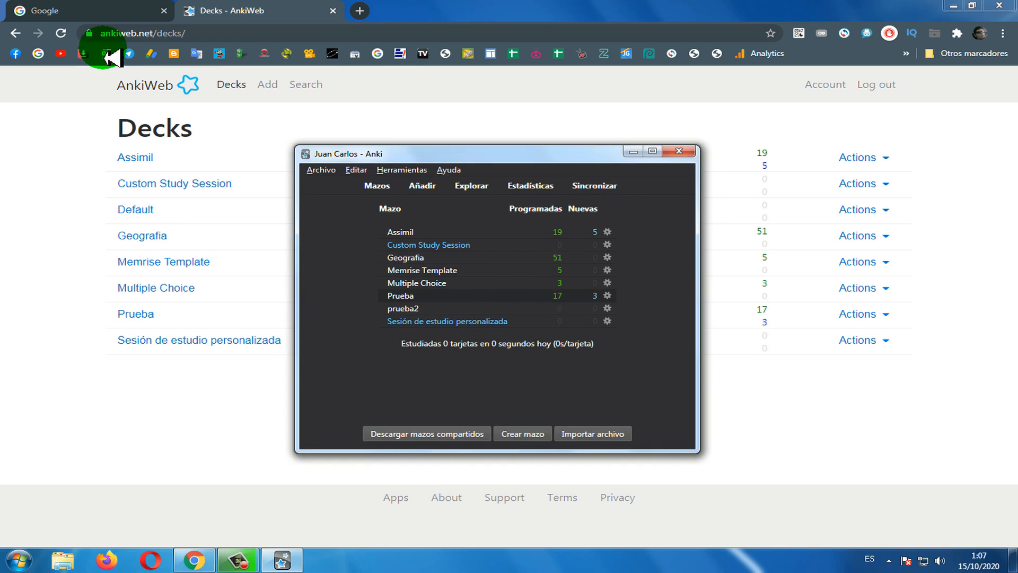
left_click(61, 33)
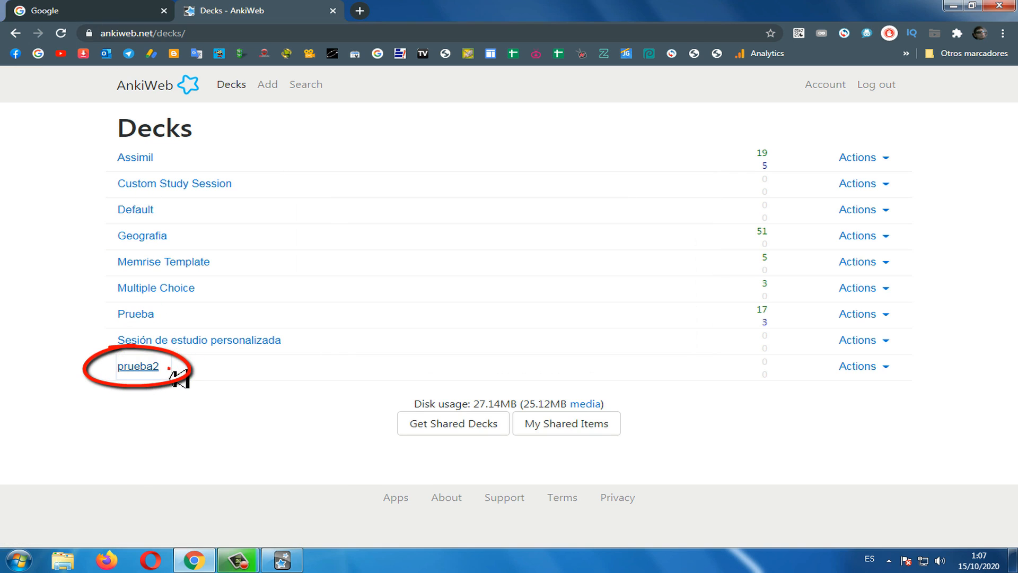
left_click(159, 373)
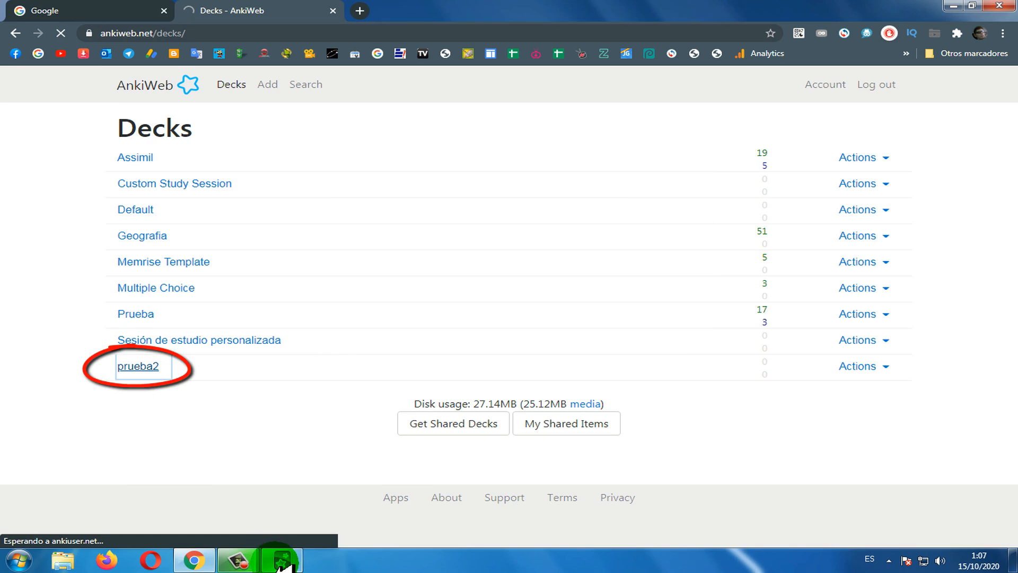
Switch back to Anki and look over the deck list and the actions available for the Assimil deck.
left_click(279, 564)
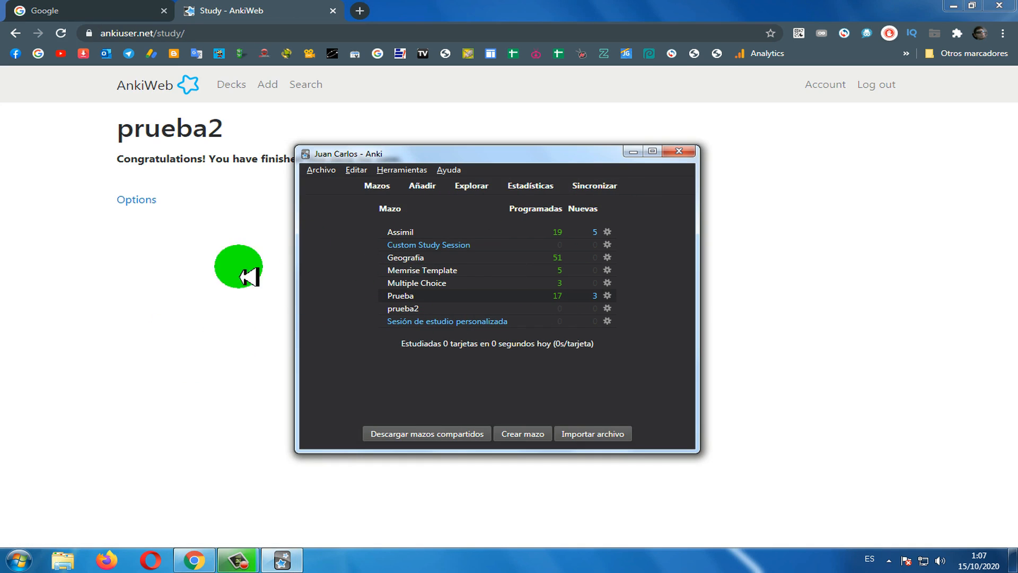
left_click(175, 293)
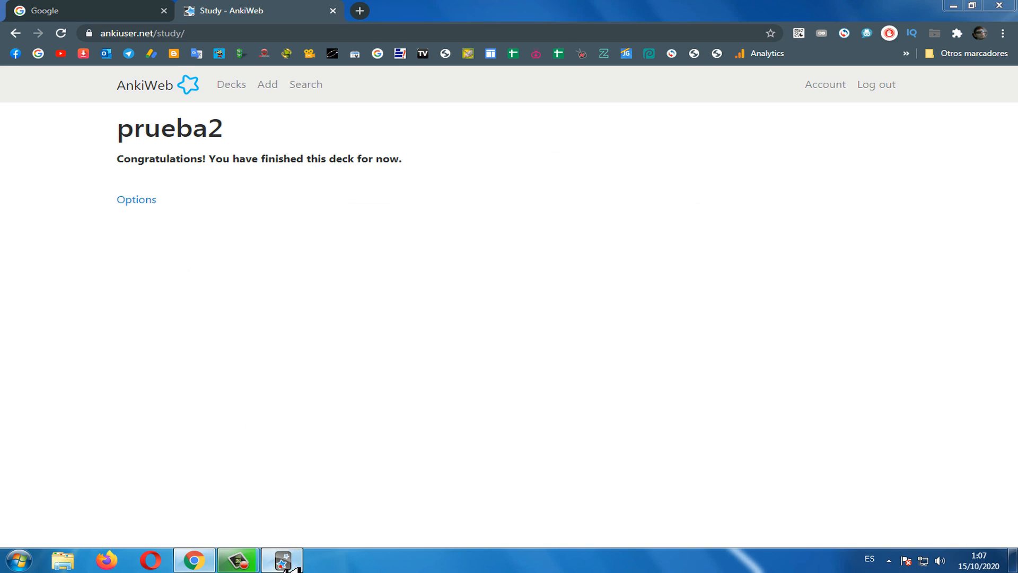
left_click(282, 561)
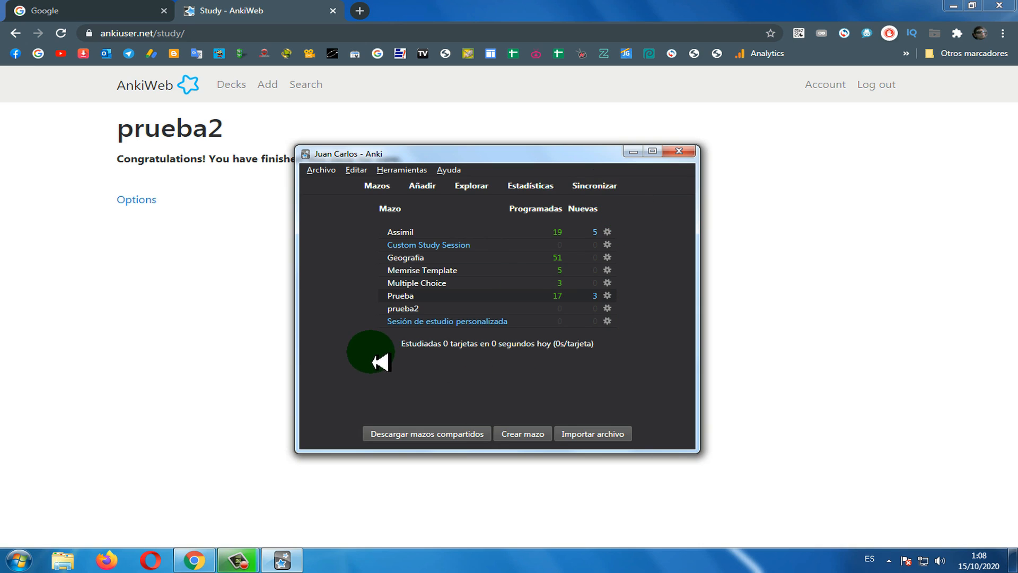
left_click(367, 184)
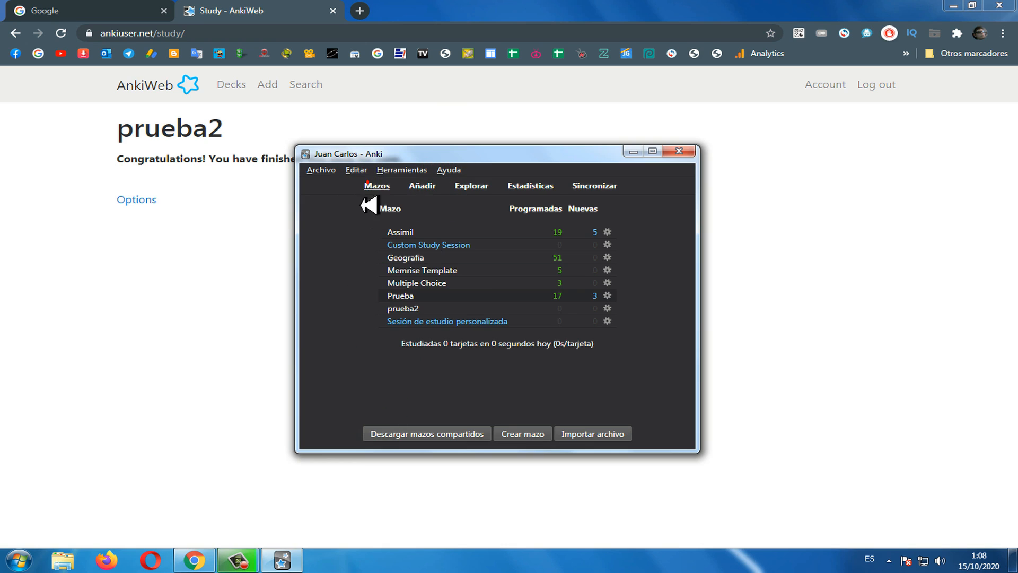
left_click(607, 233)
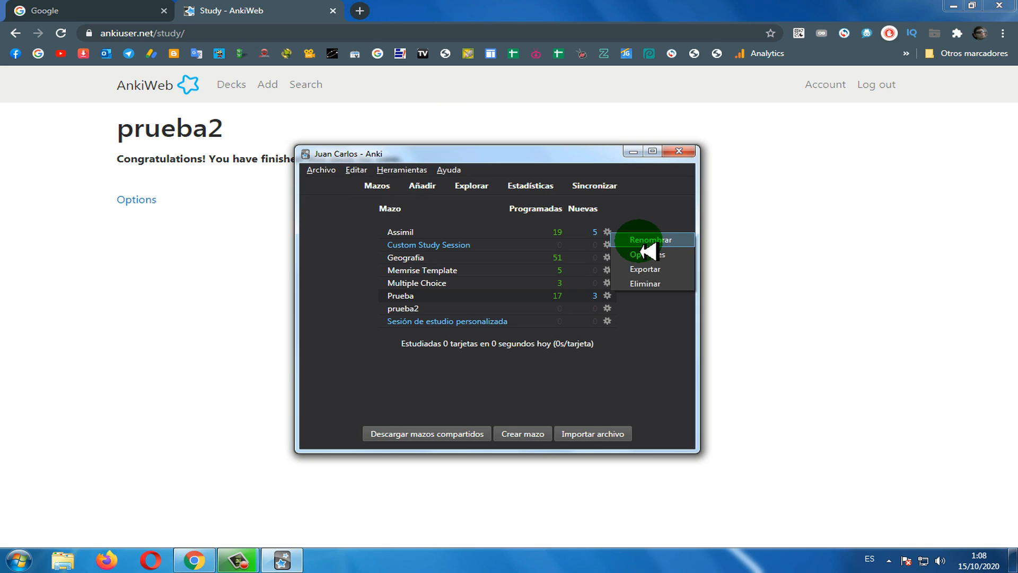
left_click(649, 284)
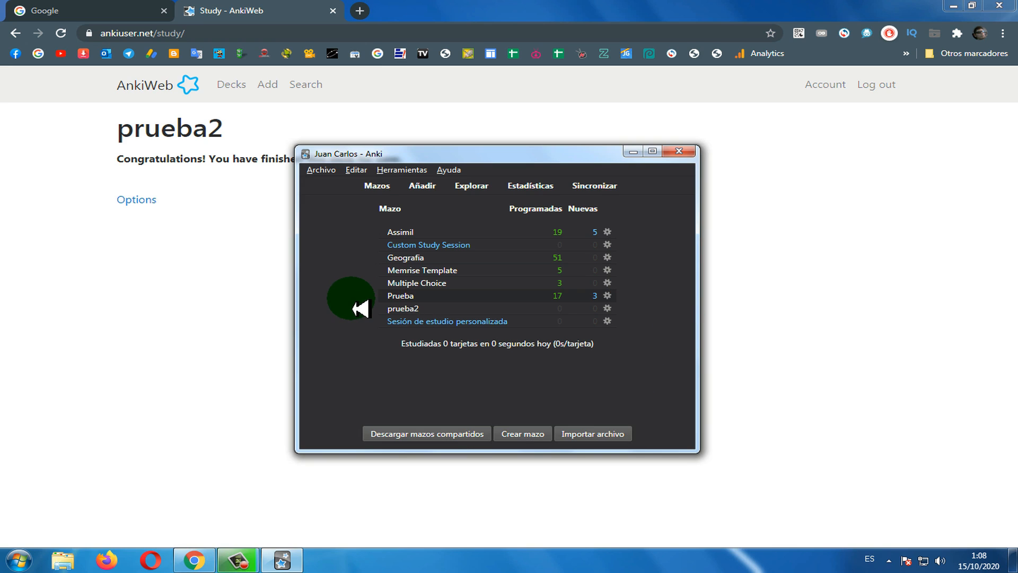
mouse_move(488, 155)
left_mouse_down()
mouse_move(511, 121)
mouse_move(283, 124)
mouse_move(305, 114)
mouse_move(502, 142)
left_mouse_up()
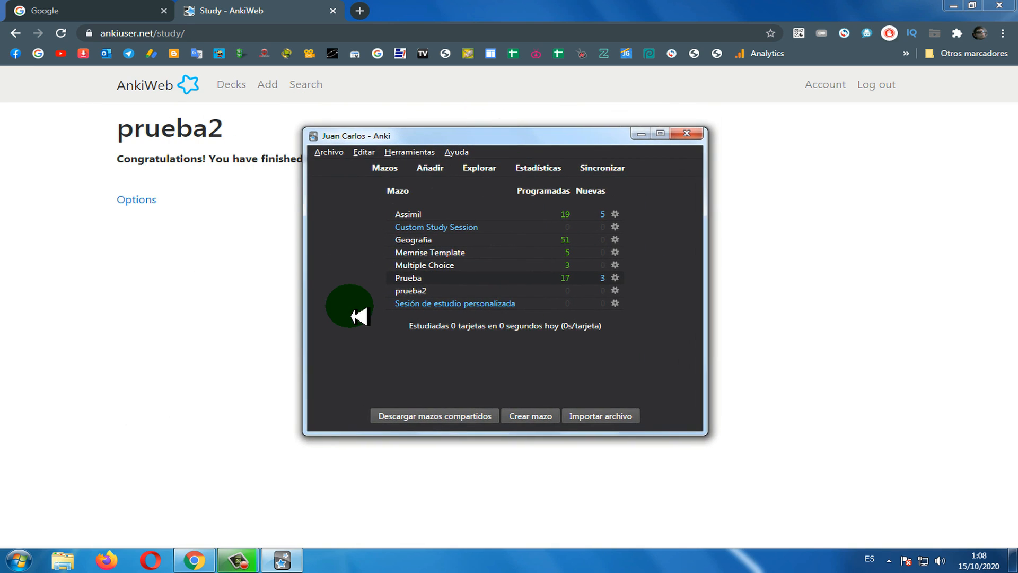